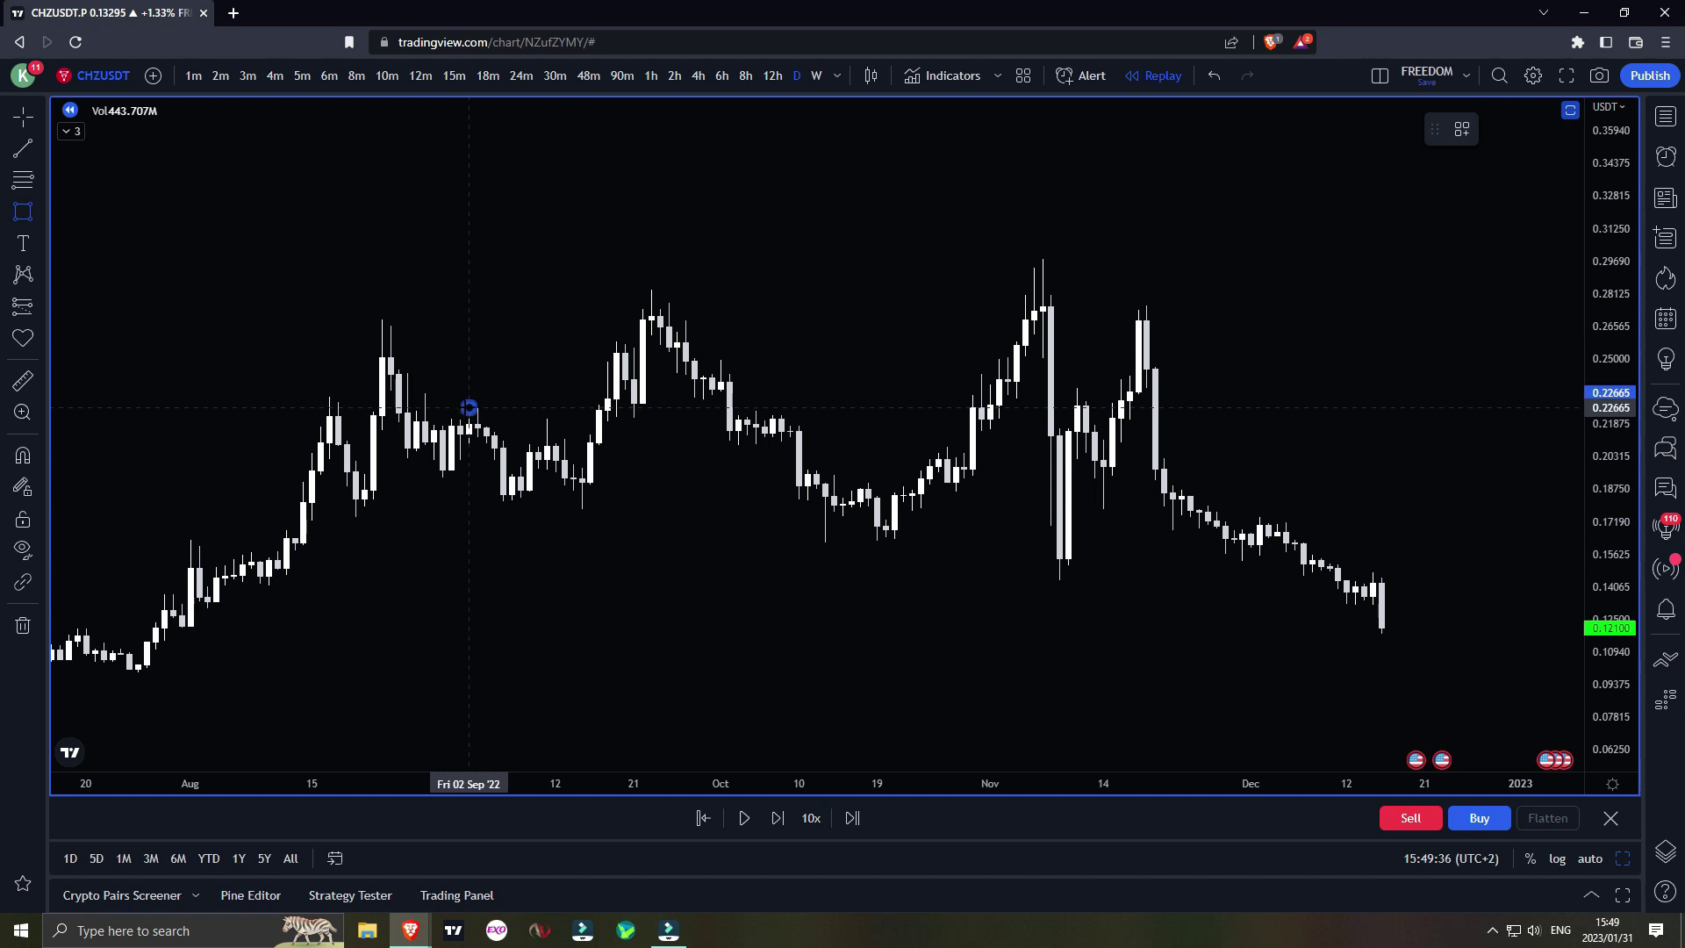
- Box the candle at about 2–4 September and draw a horizontal trend line from it at 0.21820 to about 19 December
left_click(486, 440)
left_click(22, 148)
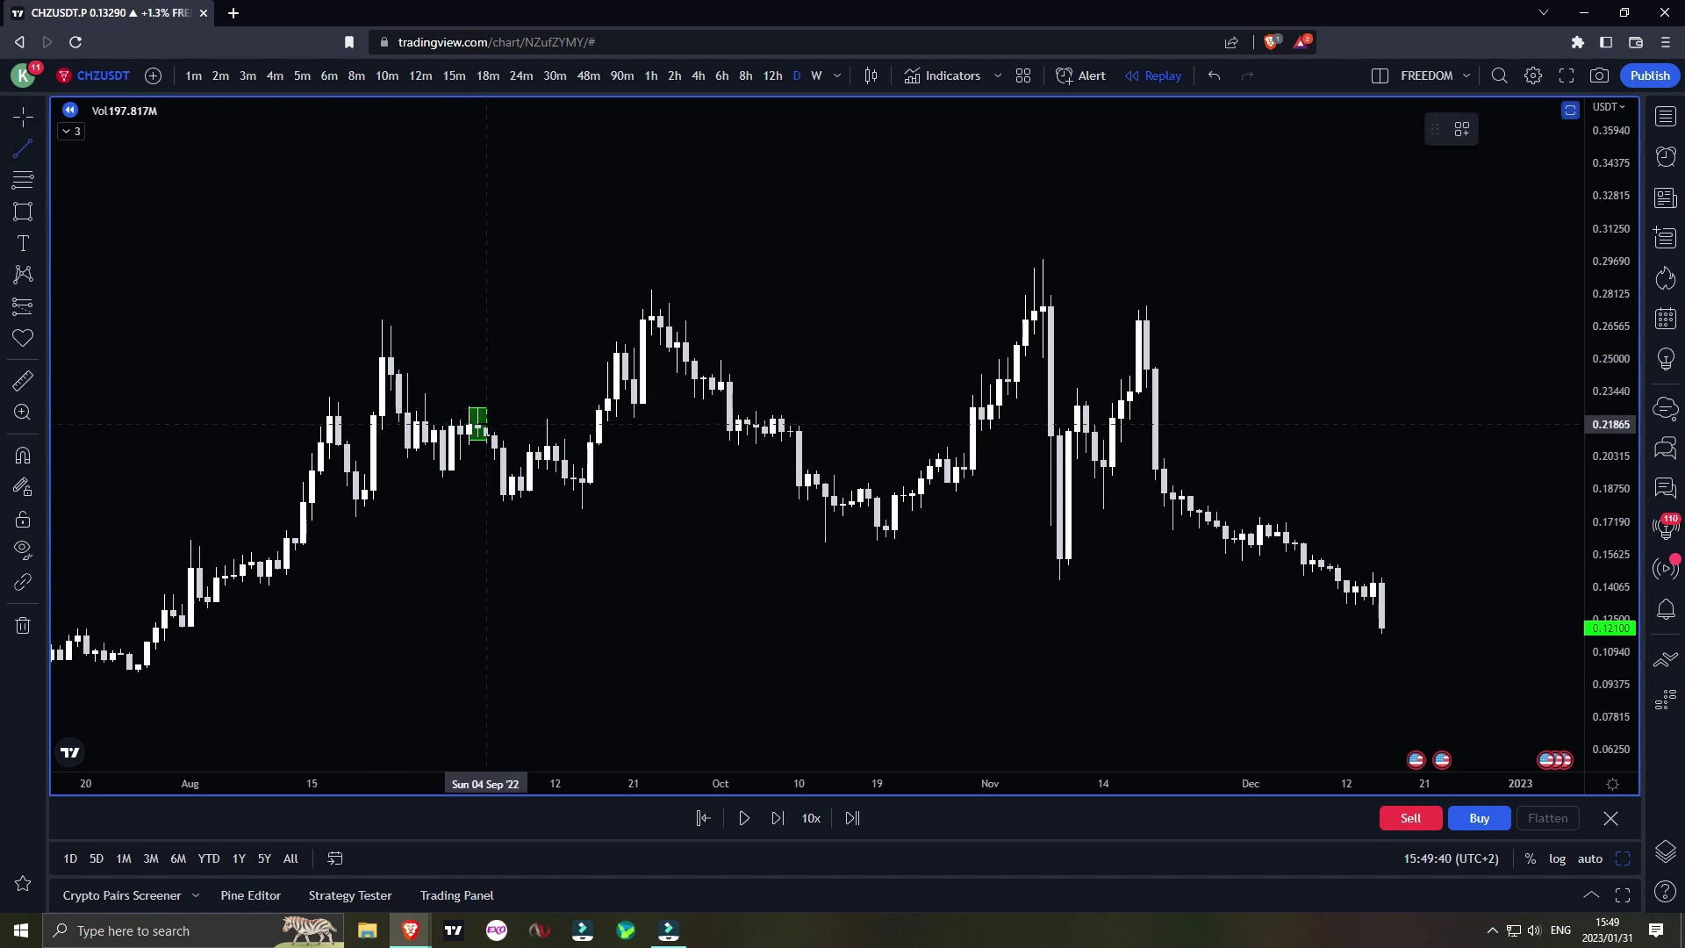
left_click(486, 425)
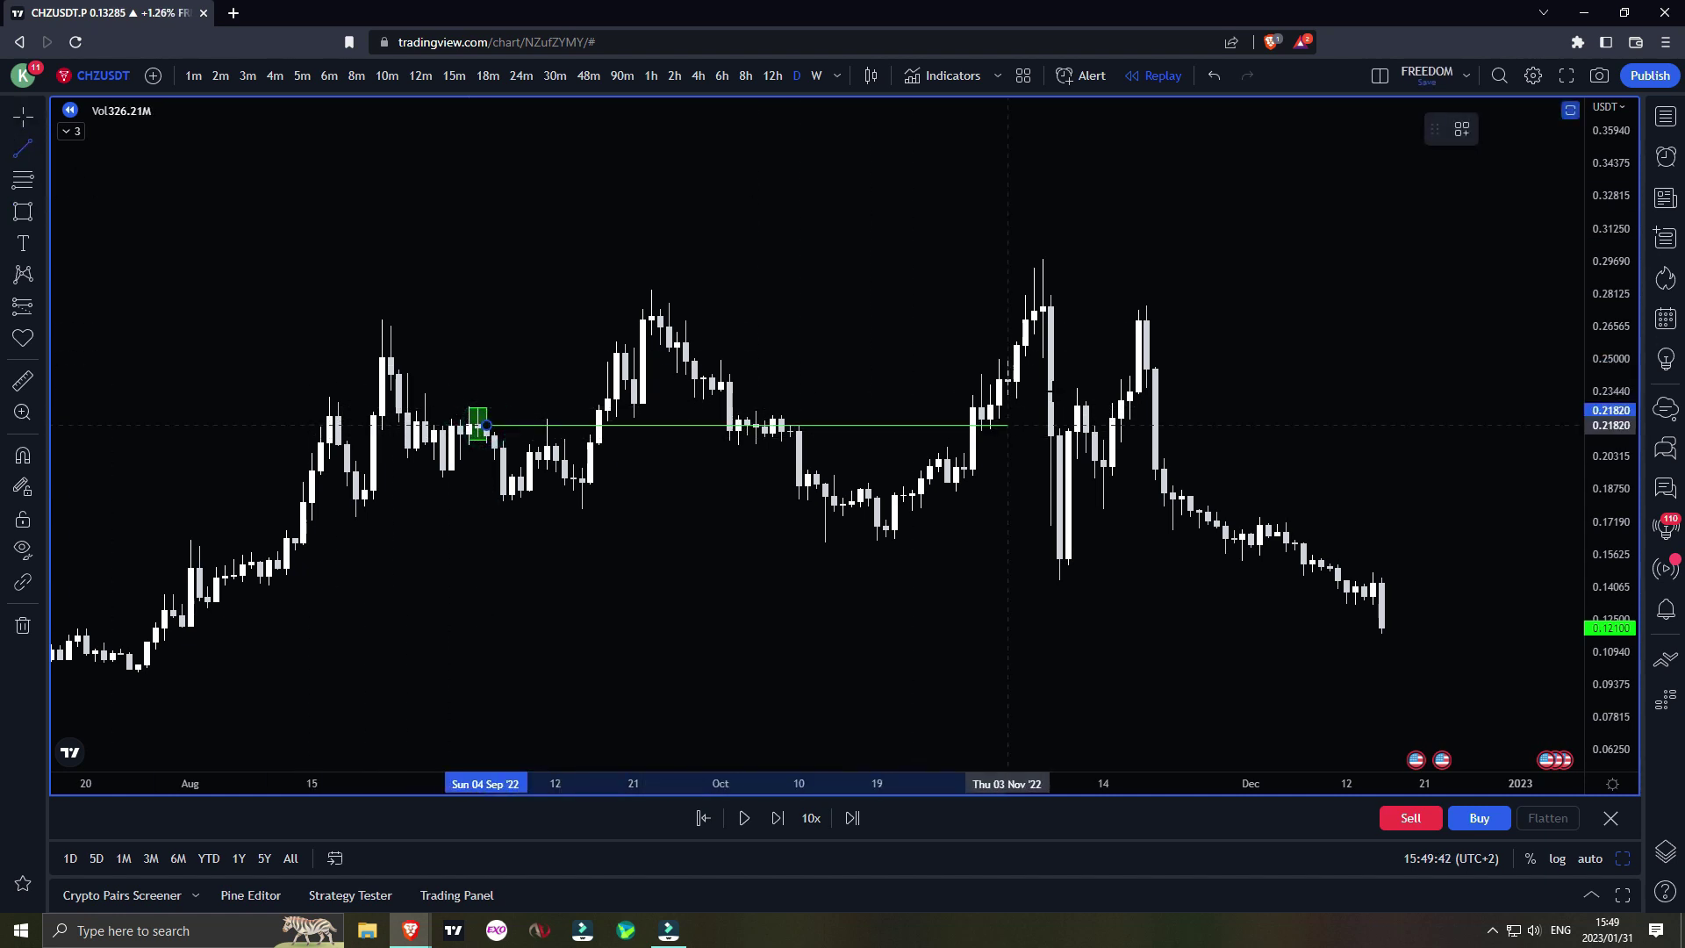
left_click(1408, 425, "shift")
left_click(1403, 357)
- Label the green horizontal line DAILY EXPANSION LINE
left_click_drag(515, 336, 484, 355)
scroll(483, 355, "up", 2)
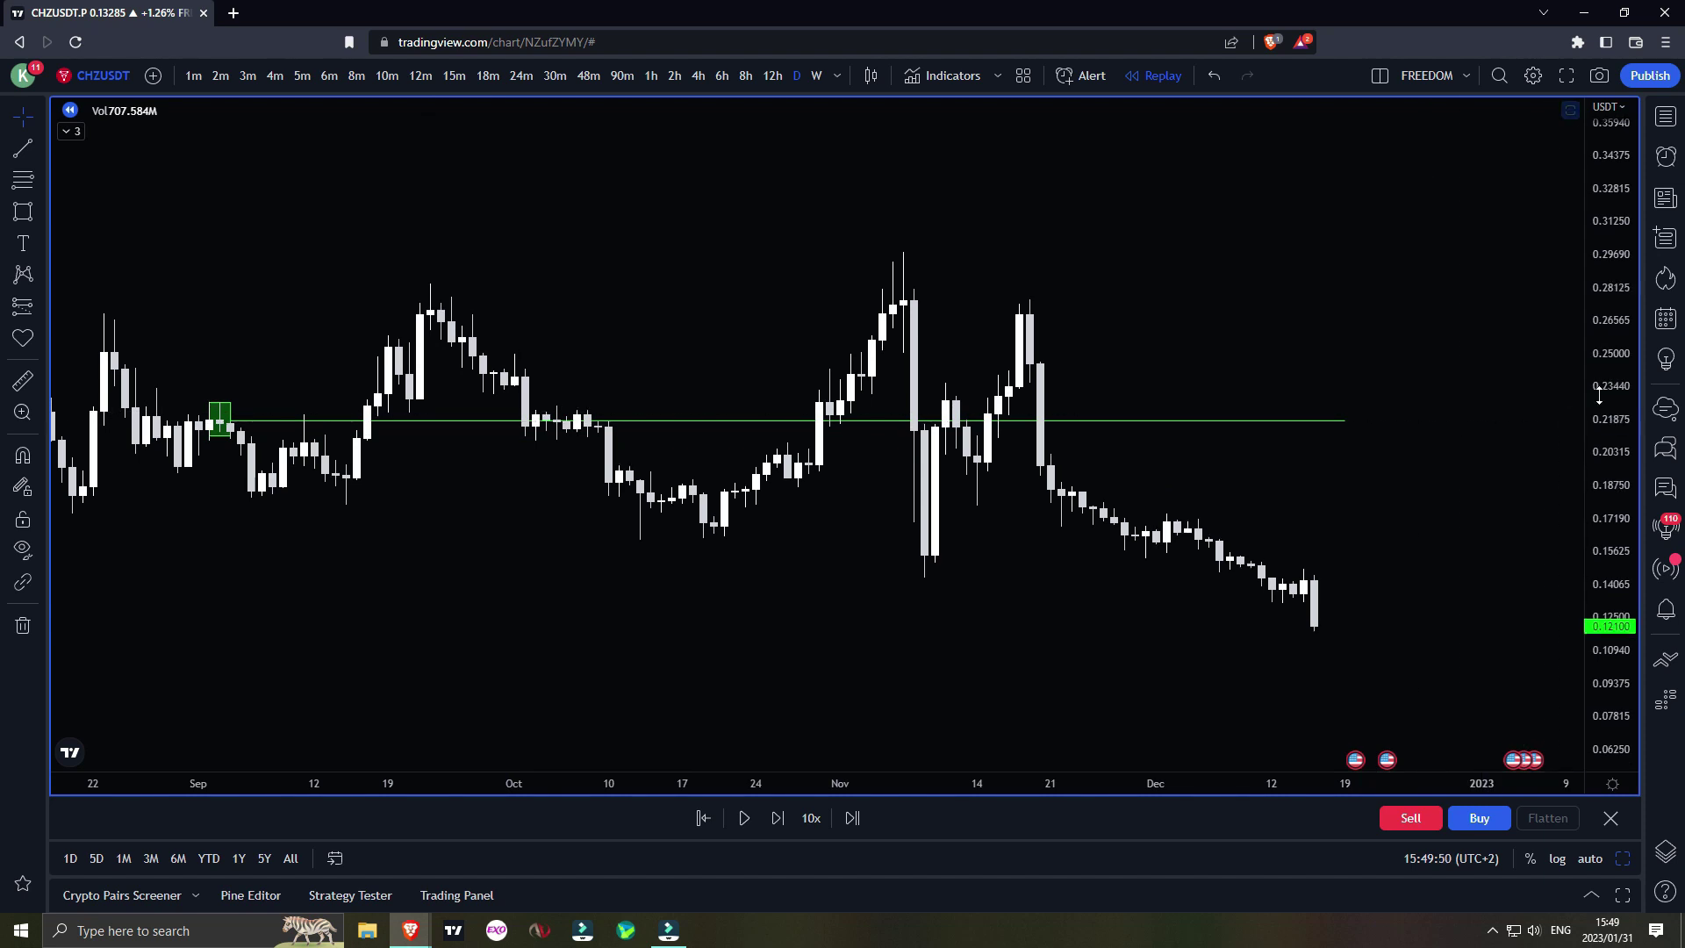
left_click_drag(231, 423, 458, 444)
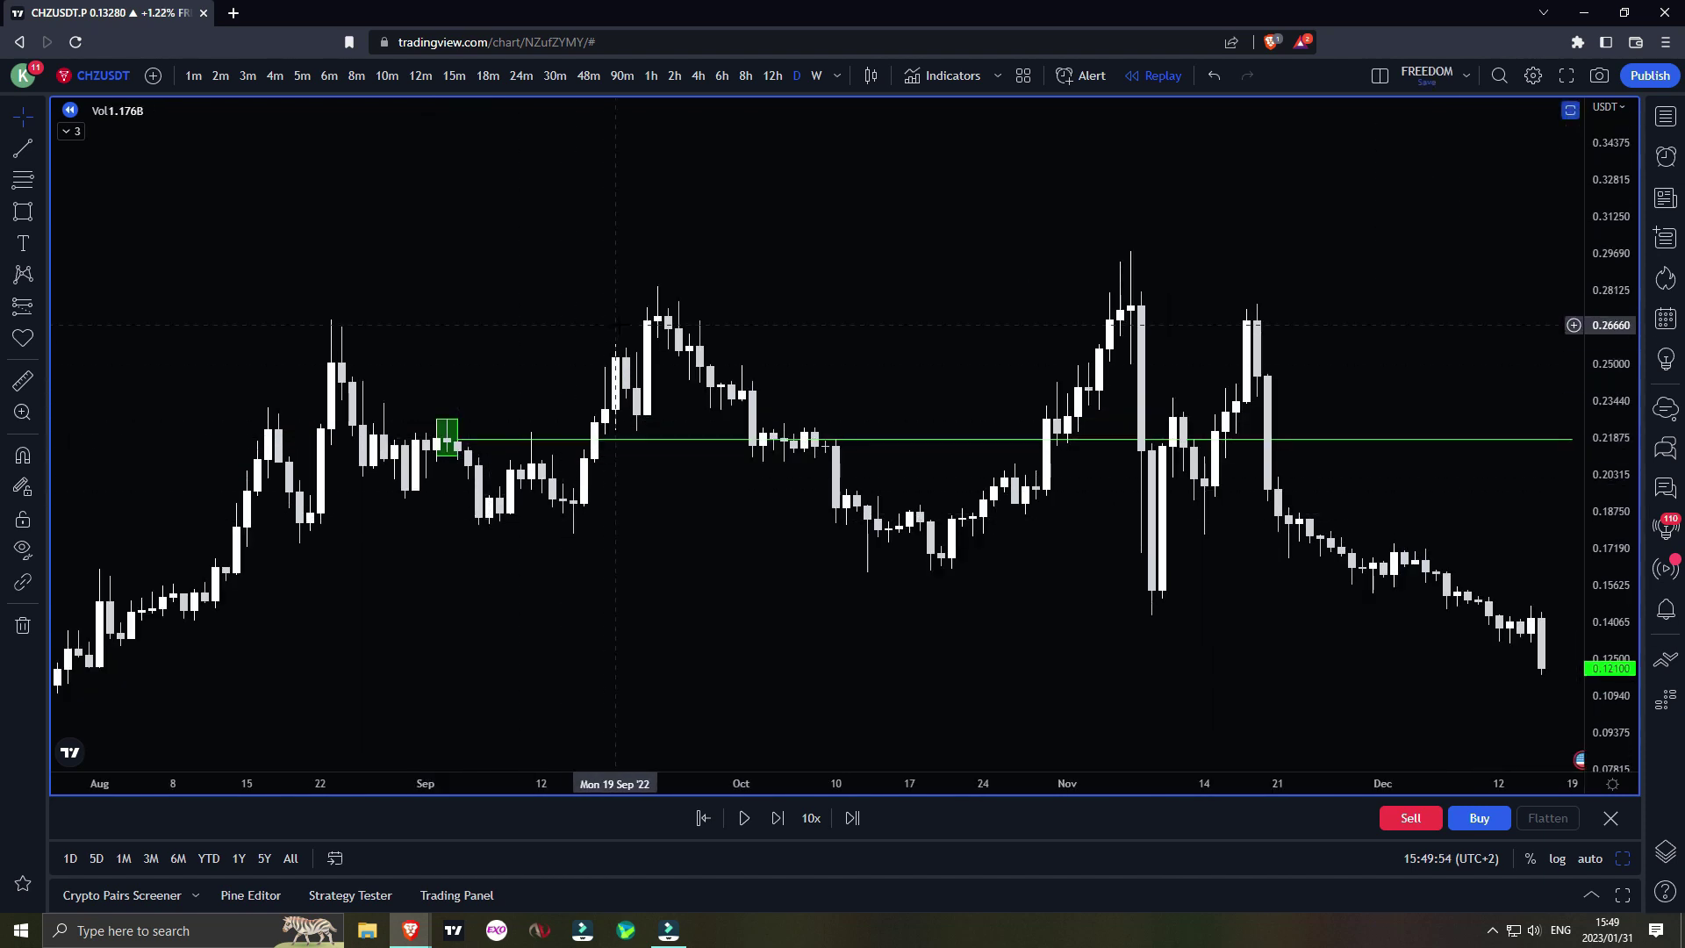
left_click(1317, 448)
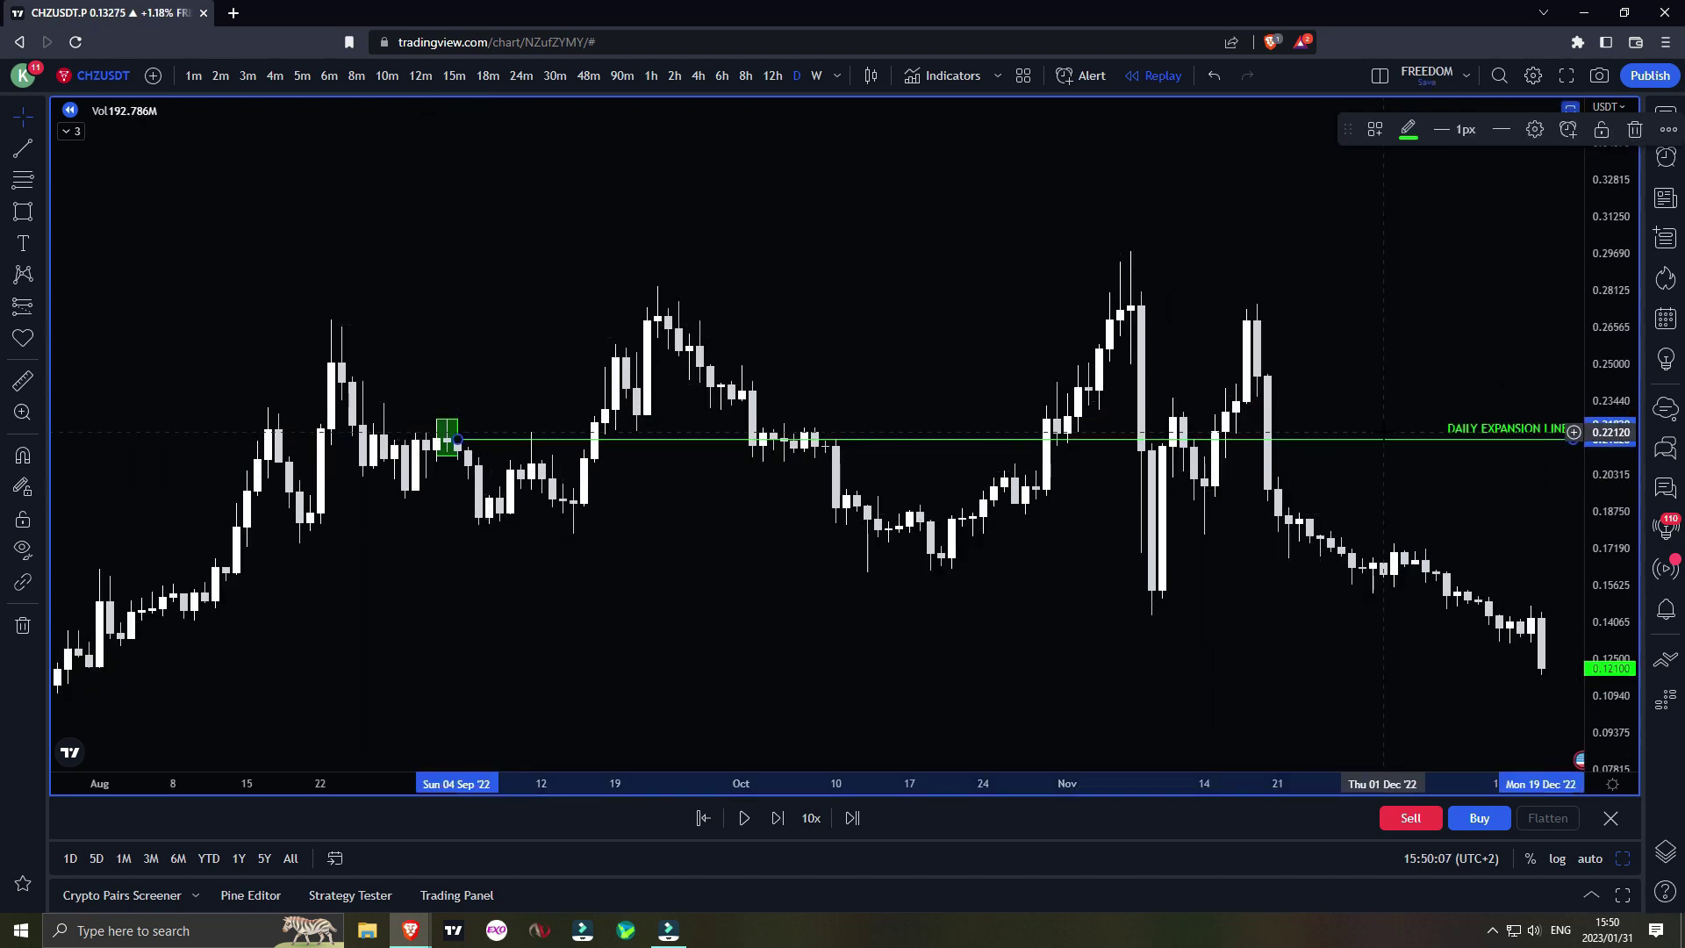
- Circle in red the three places where price retests the daily expansion line, in mid-September, early October and around 1 November
left_click_drag(1386, 388, 1263, 378)
left_click(40, 212)
left_click(81, 322)
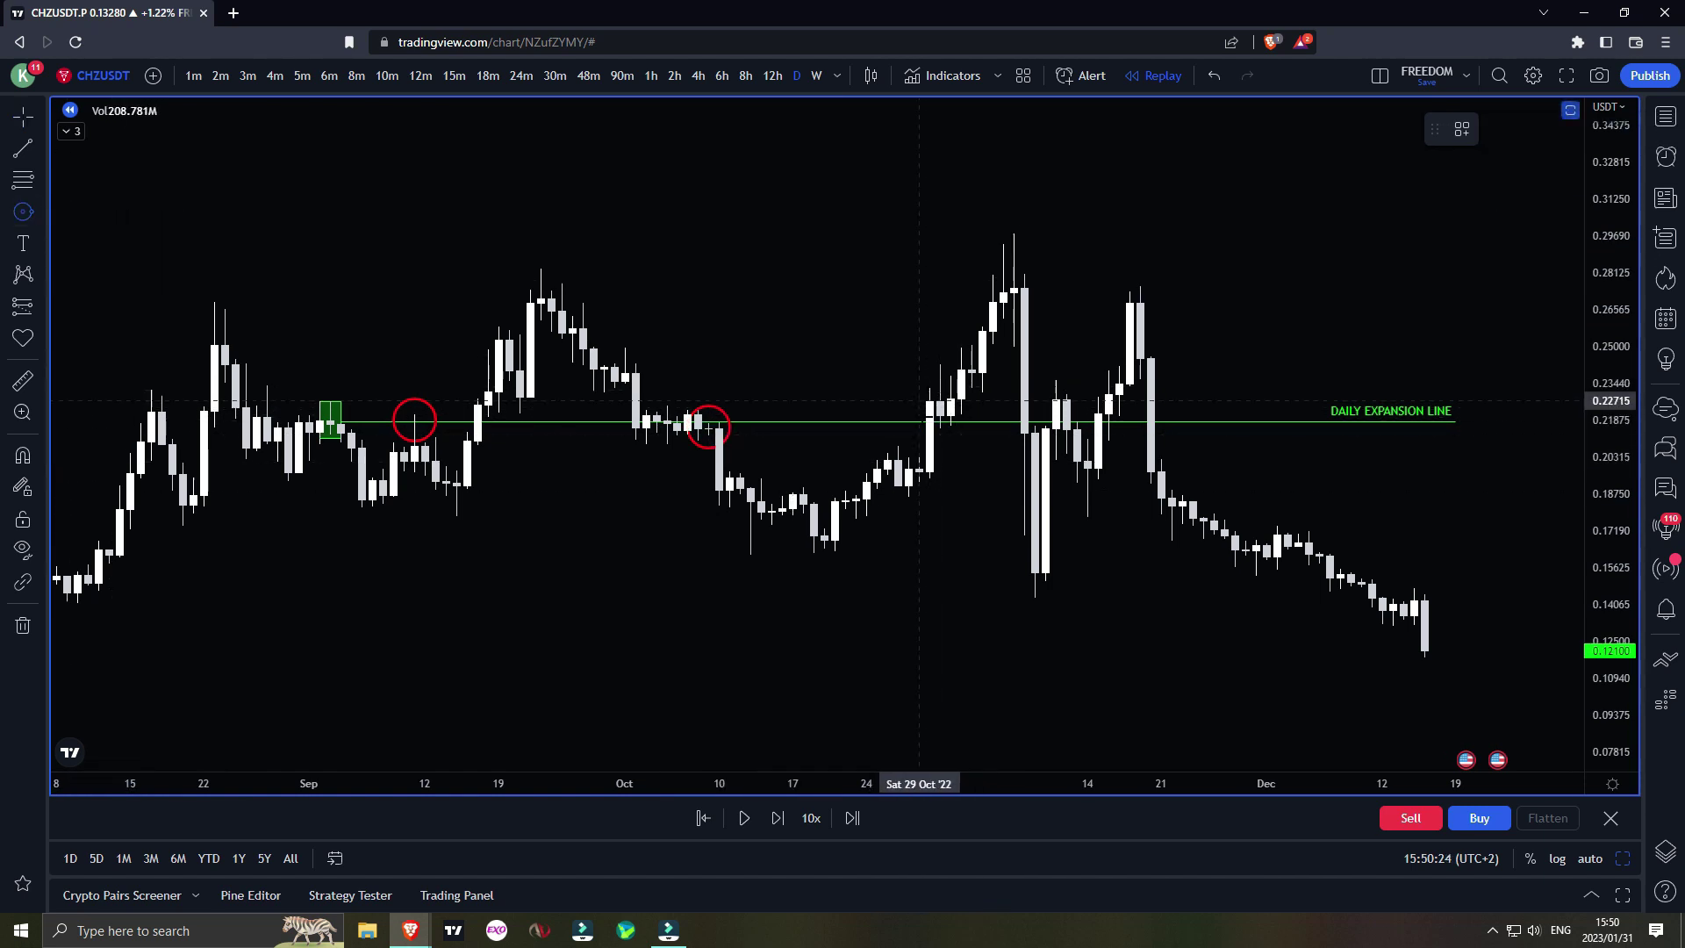
left_click(961, 427)
- Draw a horizontal trend line from the 15 September low at 0.17845 to 11 October and apply the LIQUIDITY WHITE template
left_click_drag(1077, 271, 1060, 276)
scroll(1060, 276, "up", 1)
left_click(25, 211)
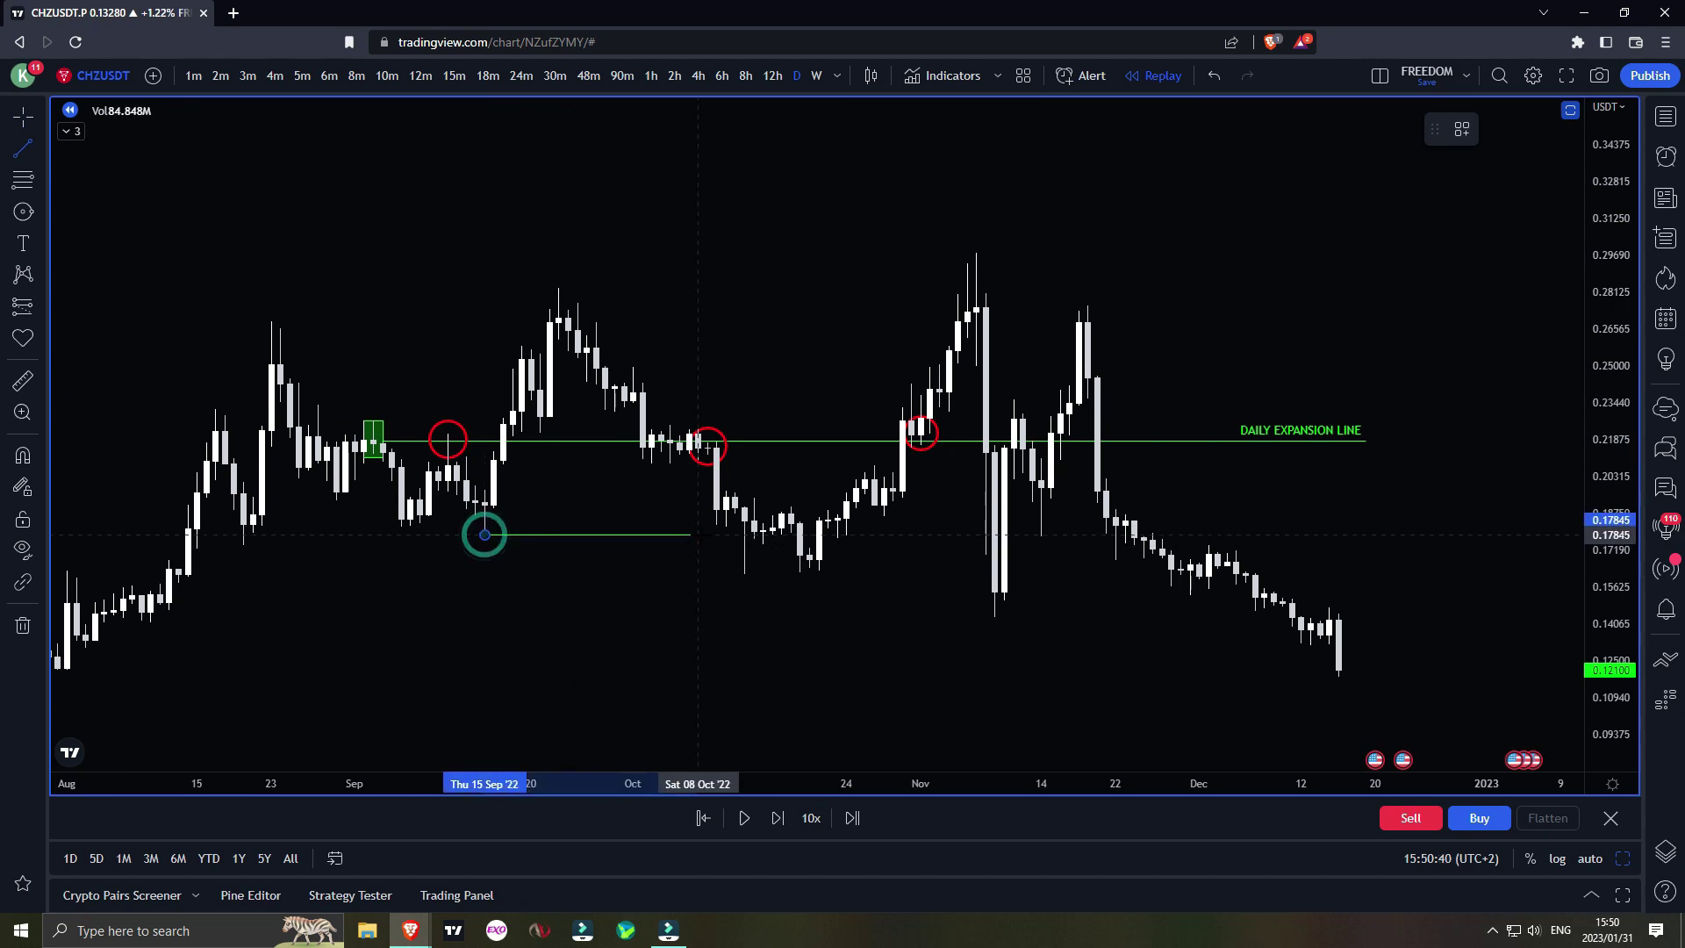
left_click(726, 535)
left_click(1377, 131)
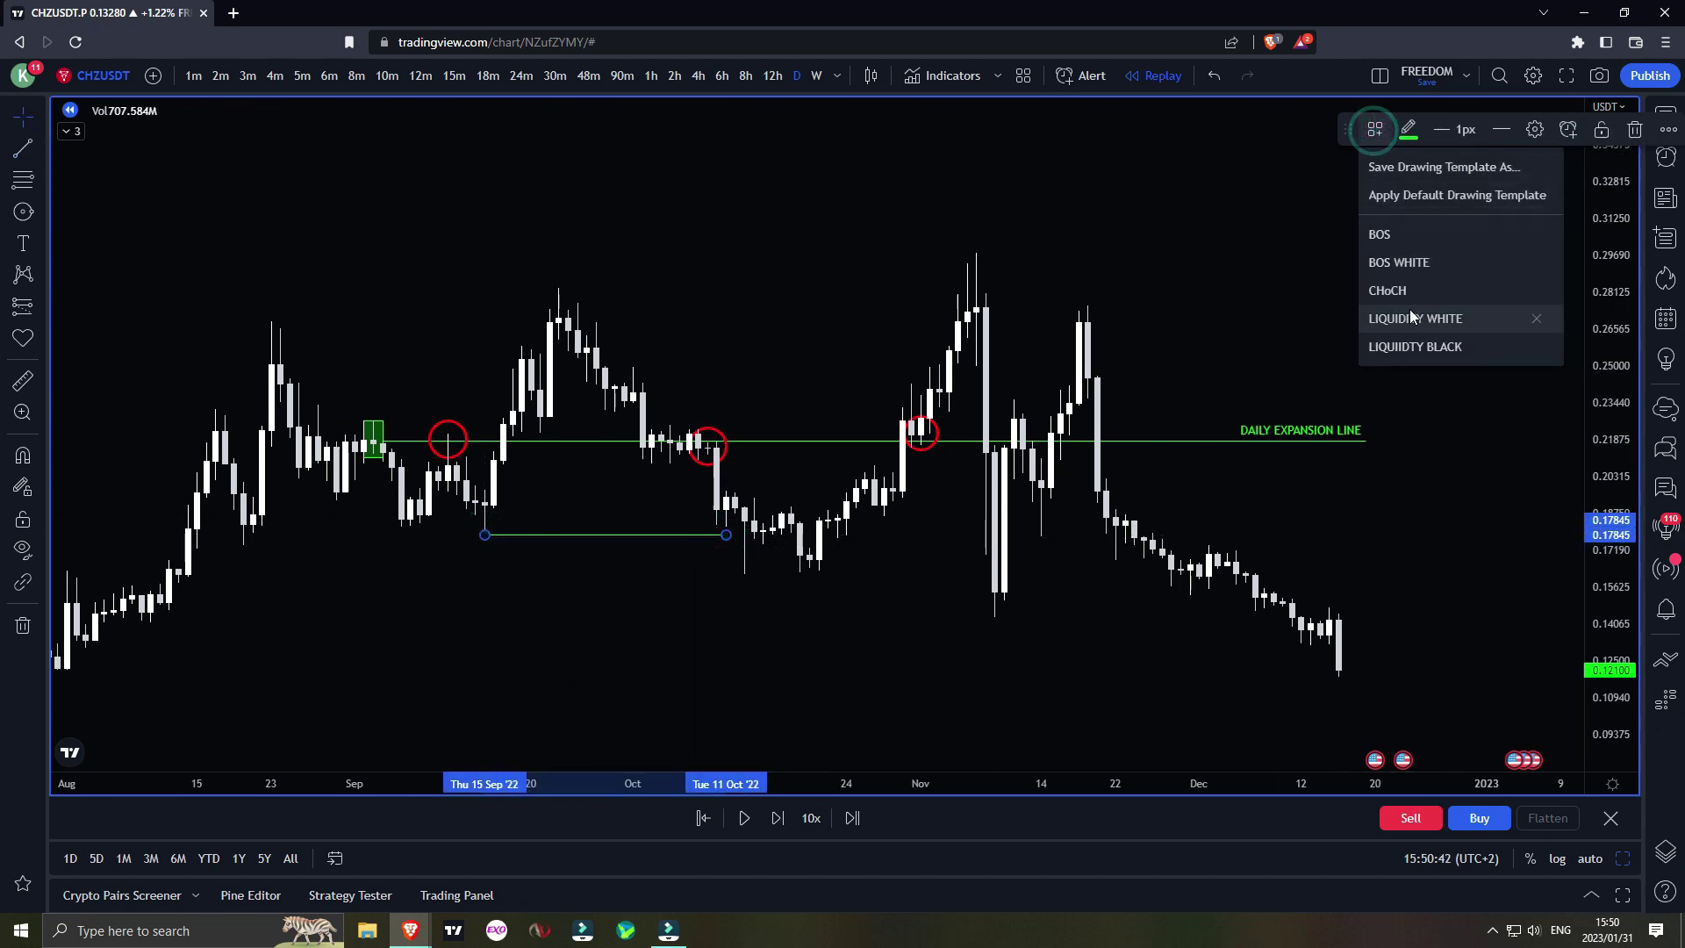
left_click(1409, 318)
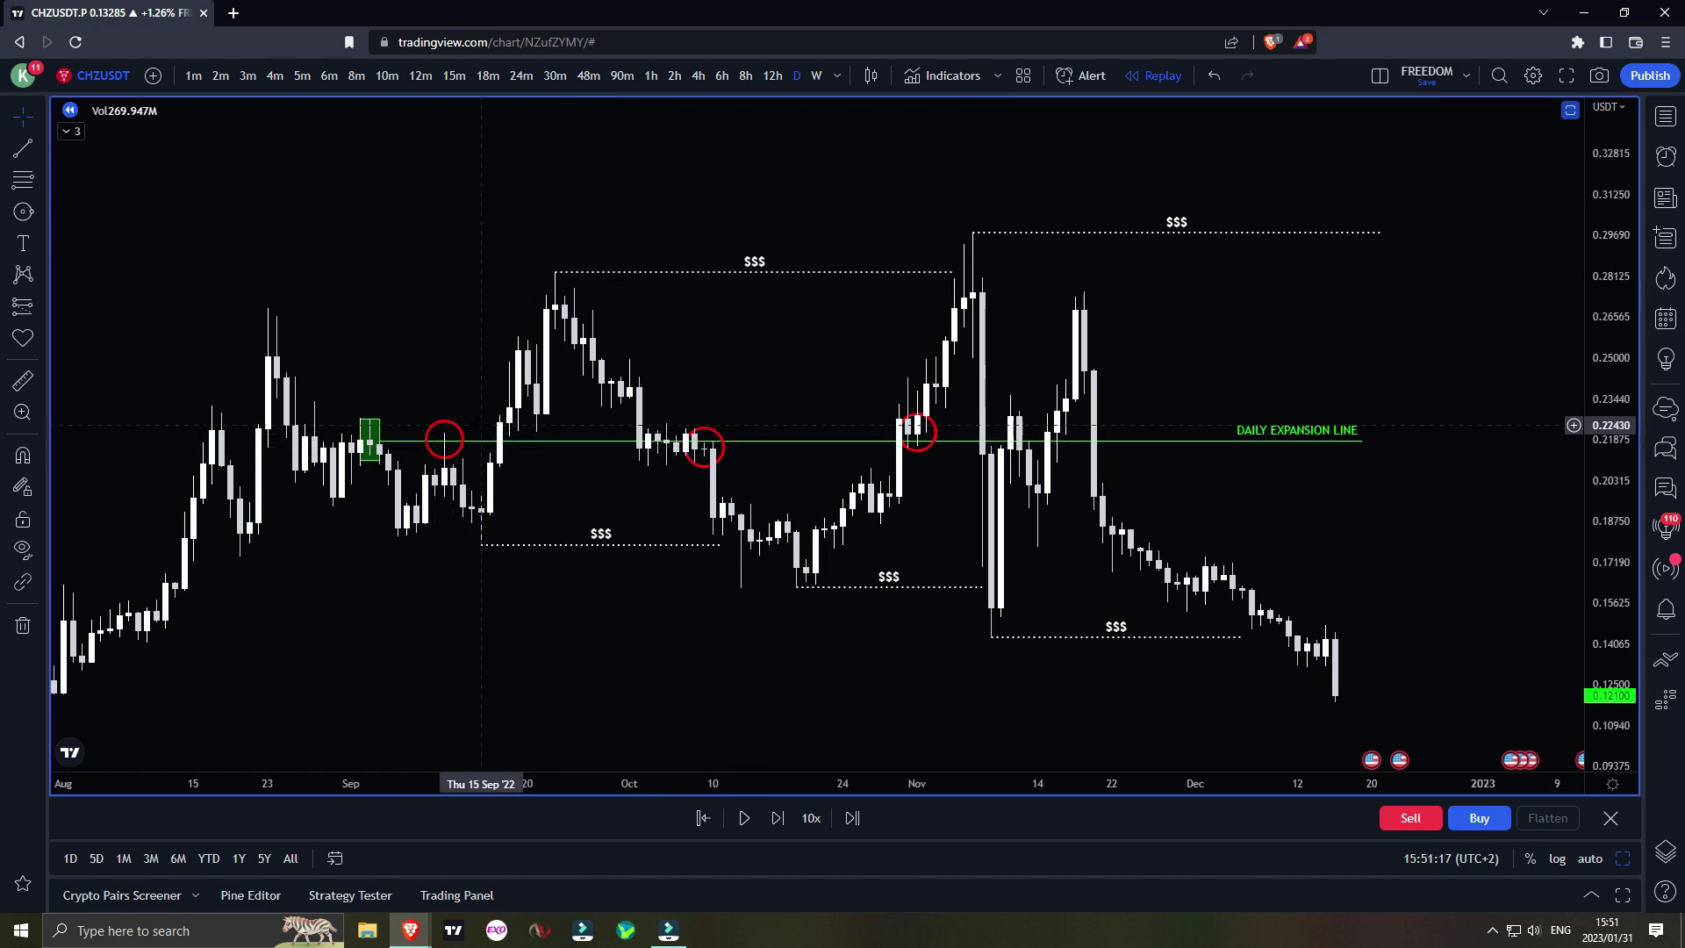
- Delete the red circles marking the retests along the daily expansion line
left_click(461, 429)
key("Delete")
left_click(444, 423)
key("Delete")
left_click(713, 431)
key("Delete")
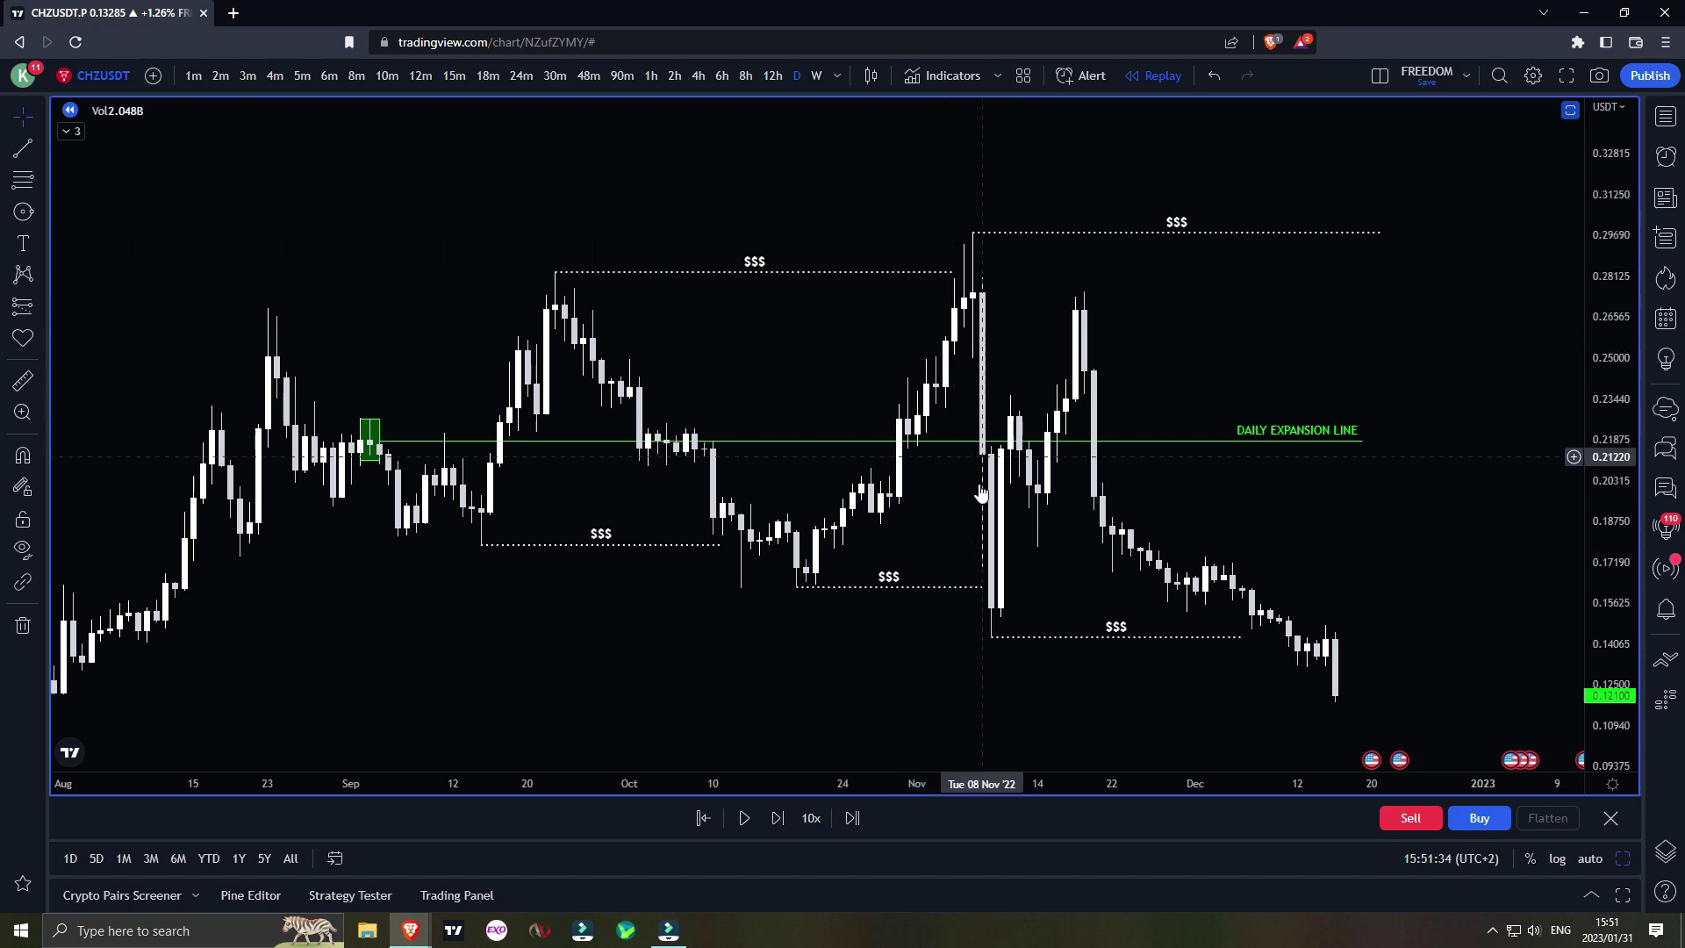
- Circle the 23 September swing high at about 0.2834 where the upper dotted liquidity line starts
scroll(860, 466, "up", 1)
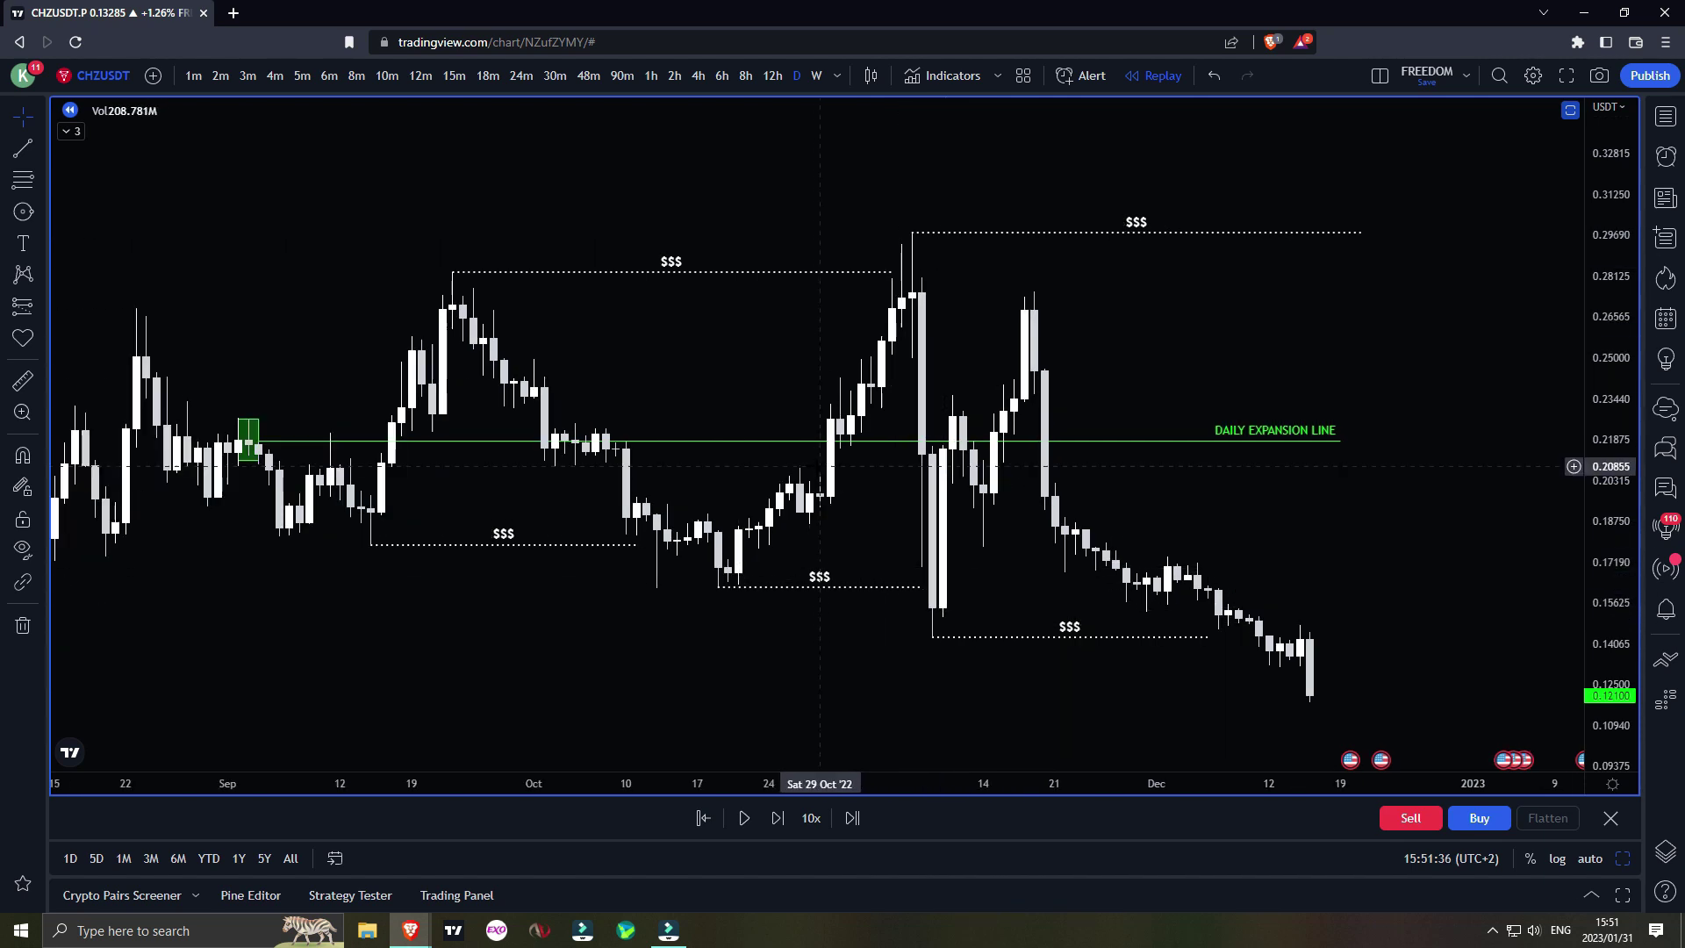
scroll(614, 333, "up", 1)
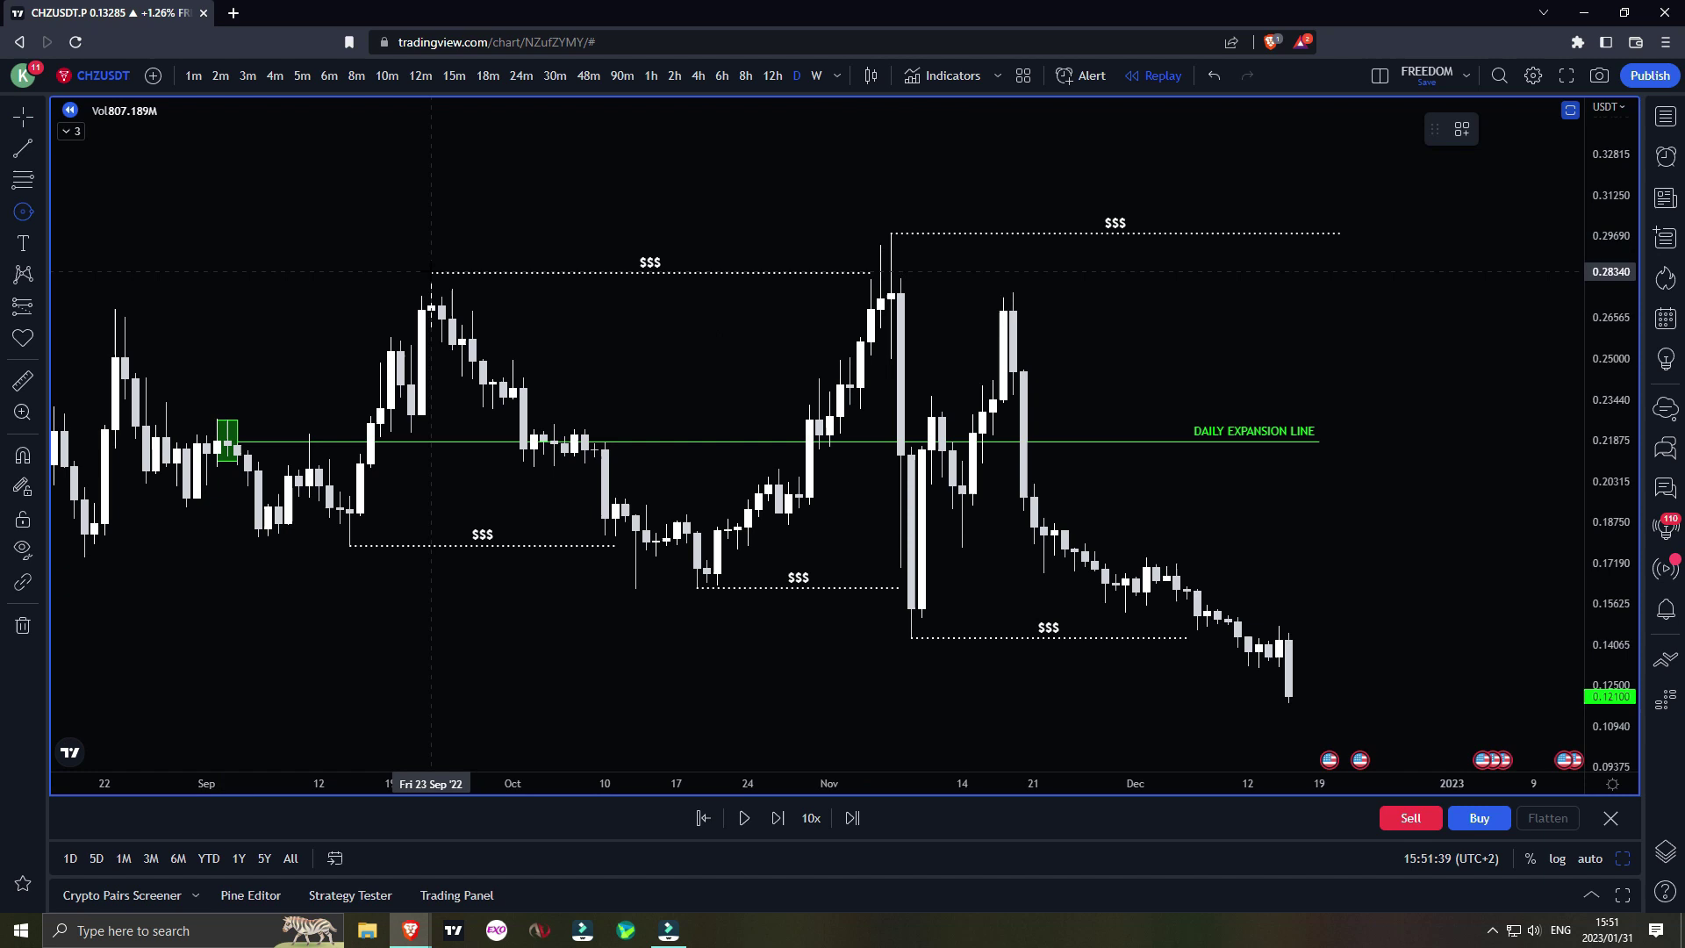
left_click(451, 286)
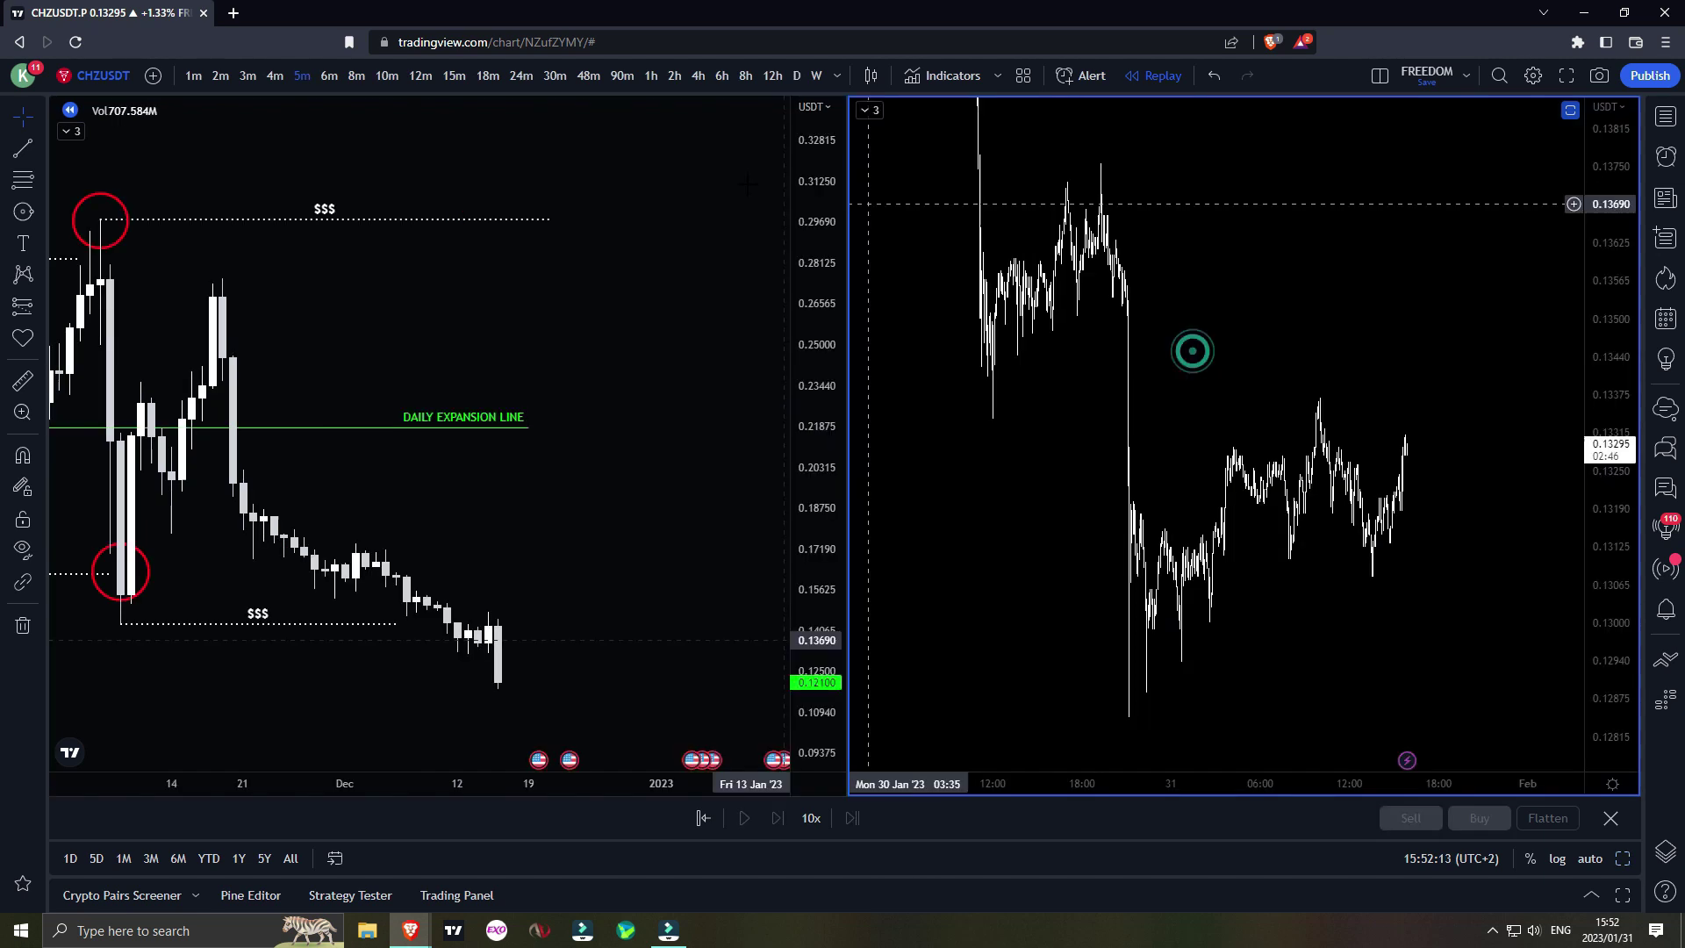
- Set the second chart to the 15-minute timeframe and start the bar replay from 8 November 2022
left_click(453, 77)
left_click_drag(361, 301, 536, 269)
scroll(536, 268, "down", 4)
left_click_drag(636, 321, 662, 338)
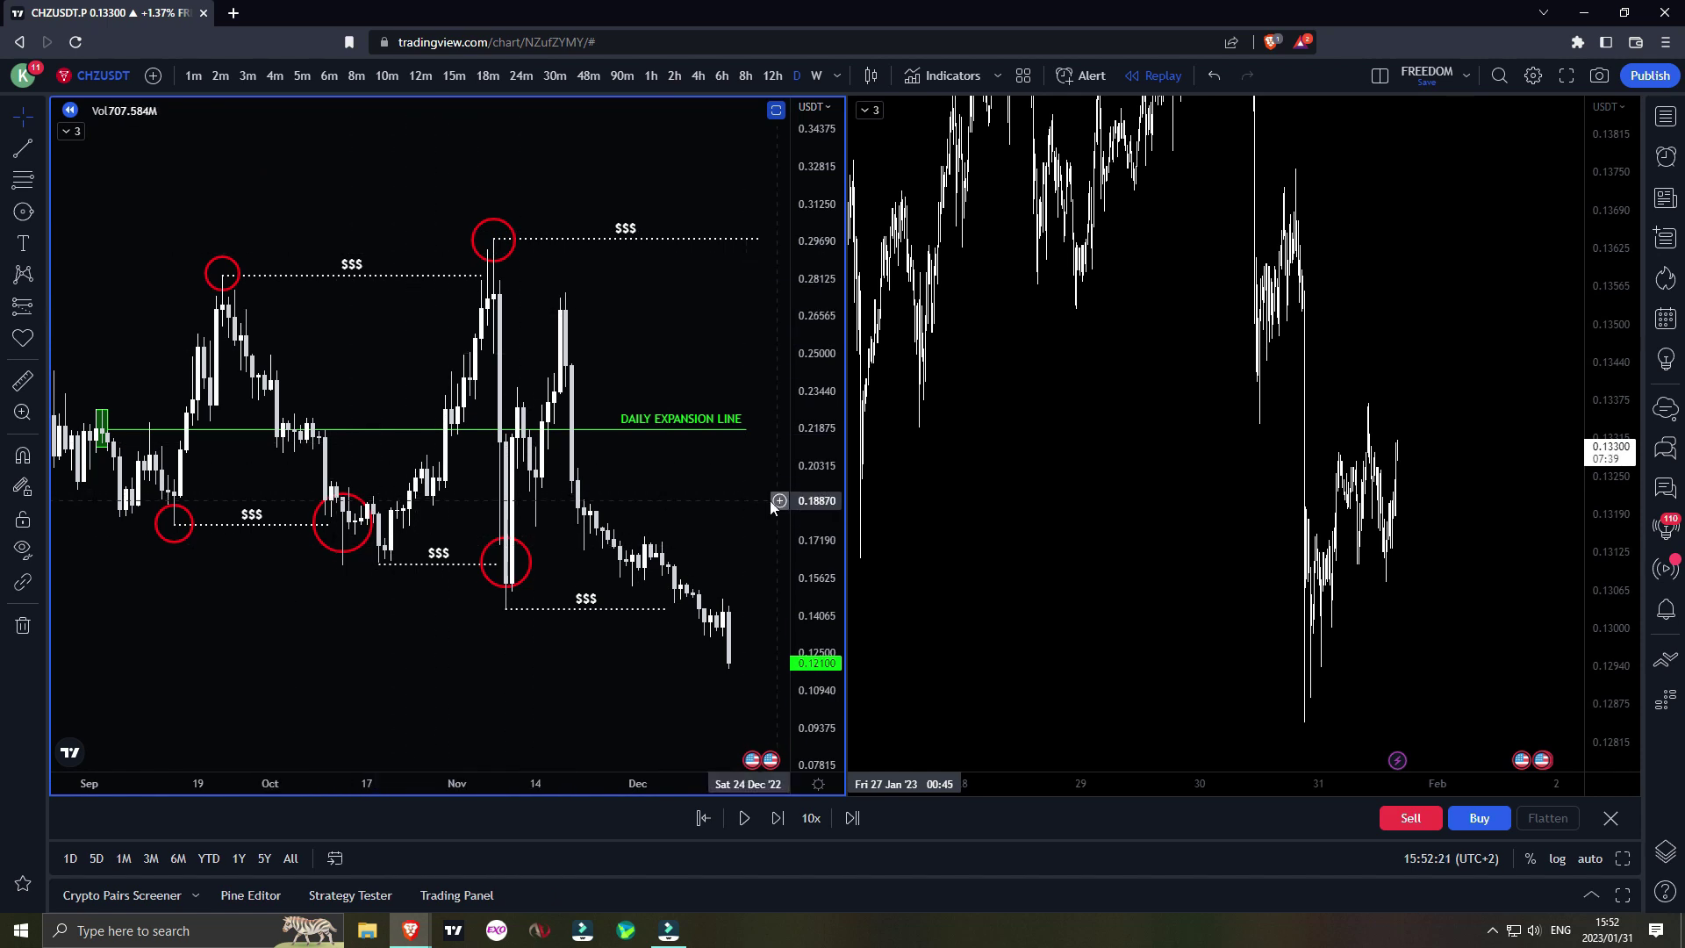
left_click_drag(742, 500, 729, 502)
left_click(1230, 509)
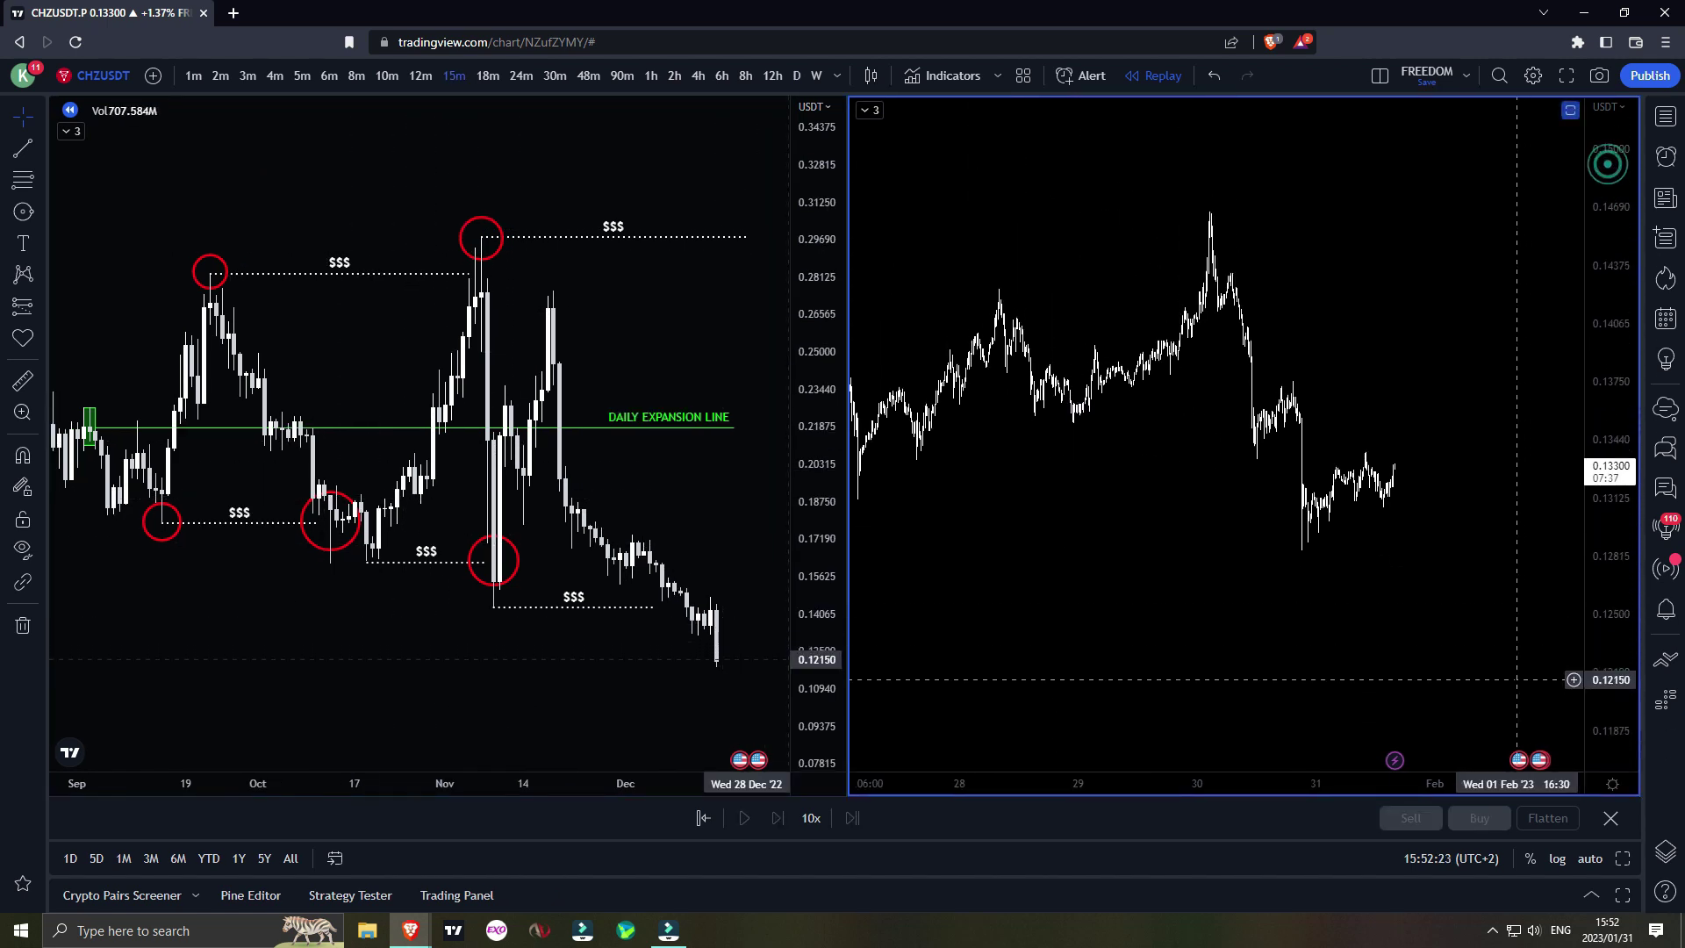
left_click_drag(1147, 504, 1177, 532)
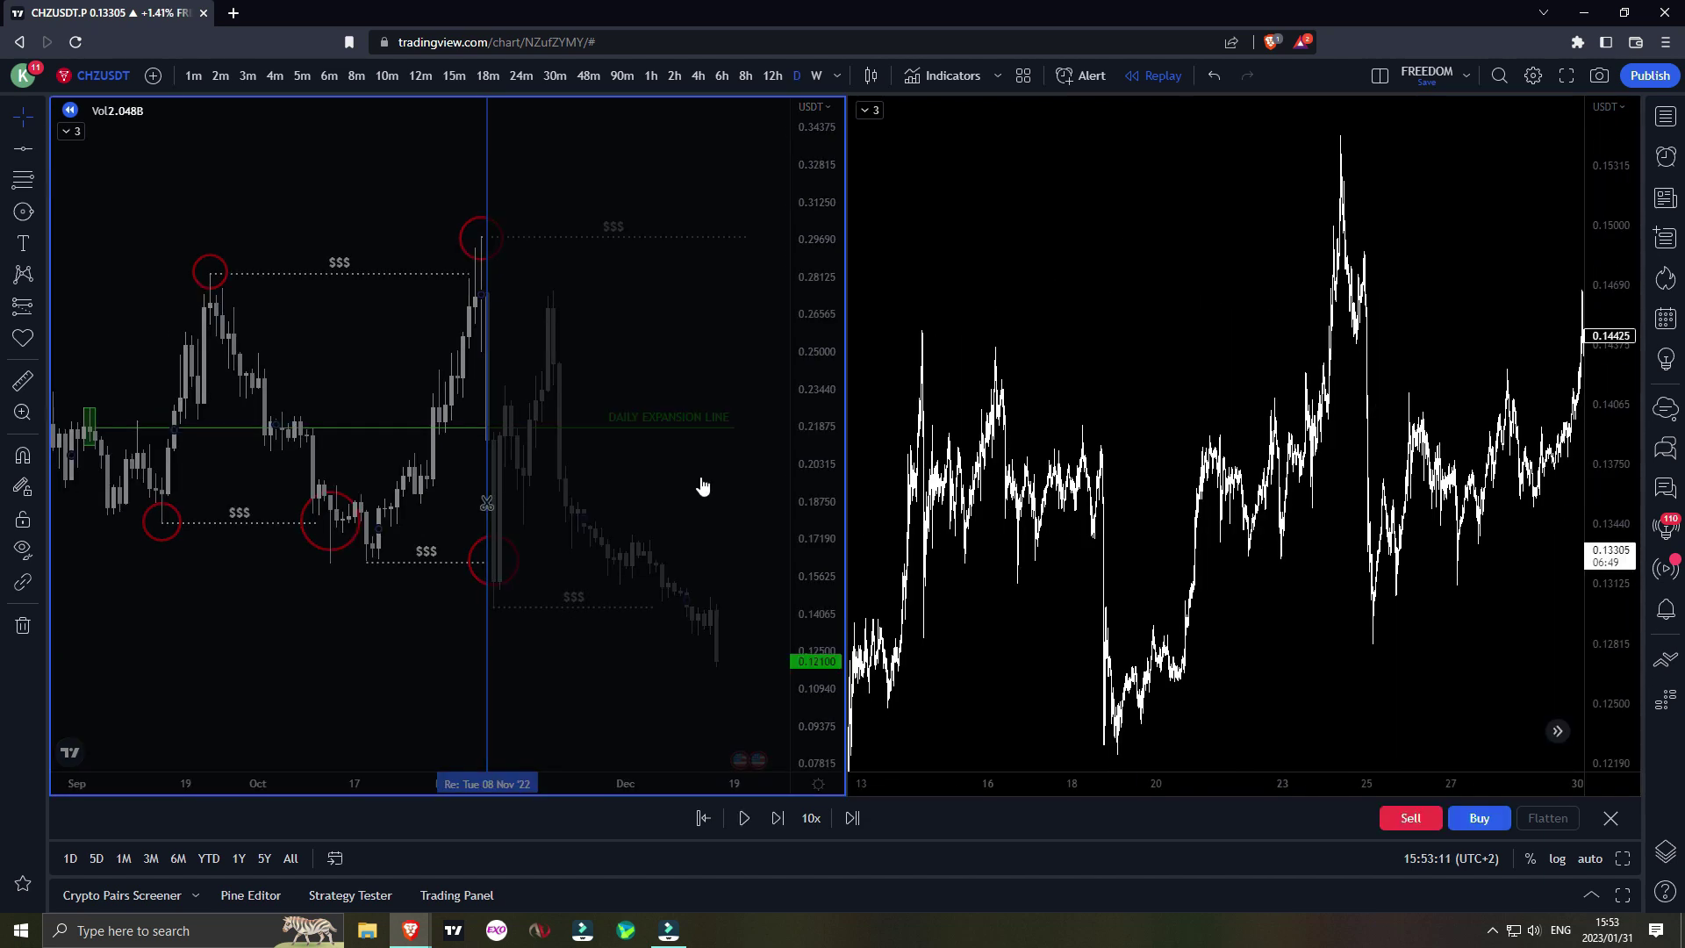
left_click(699, 482)
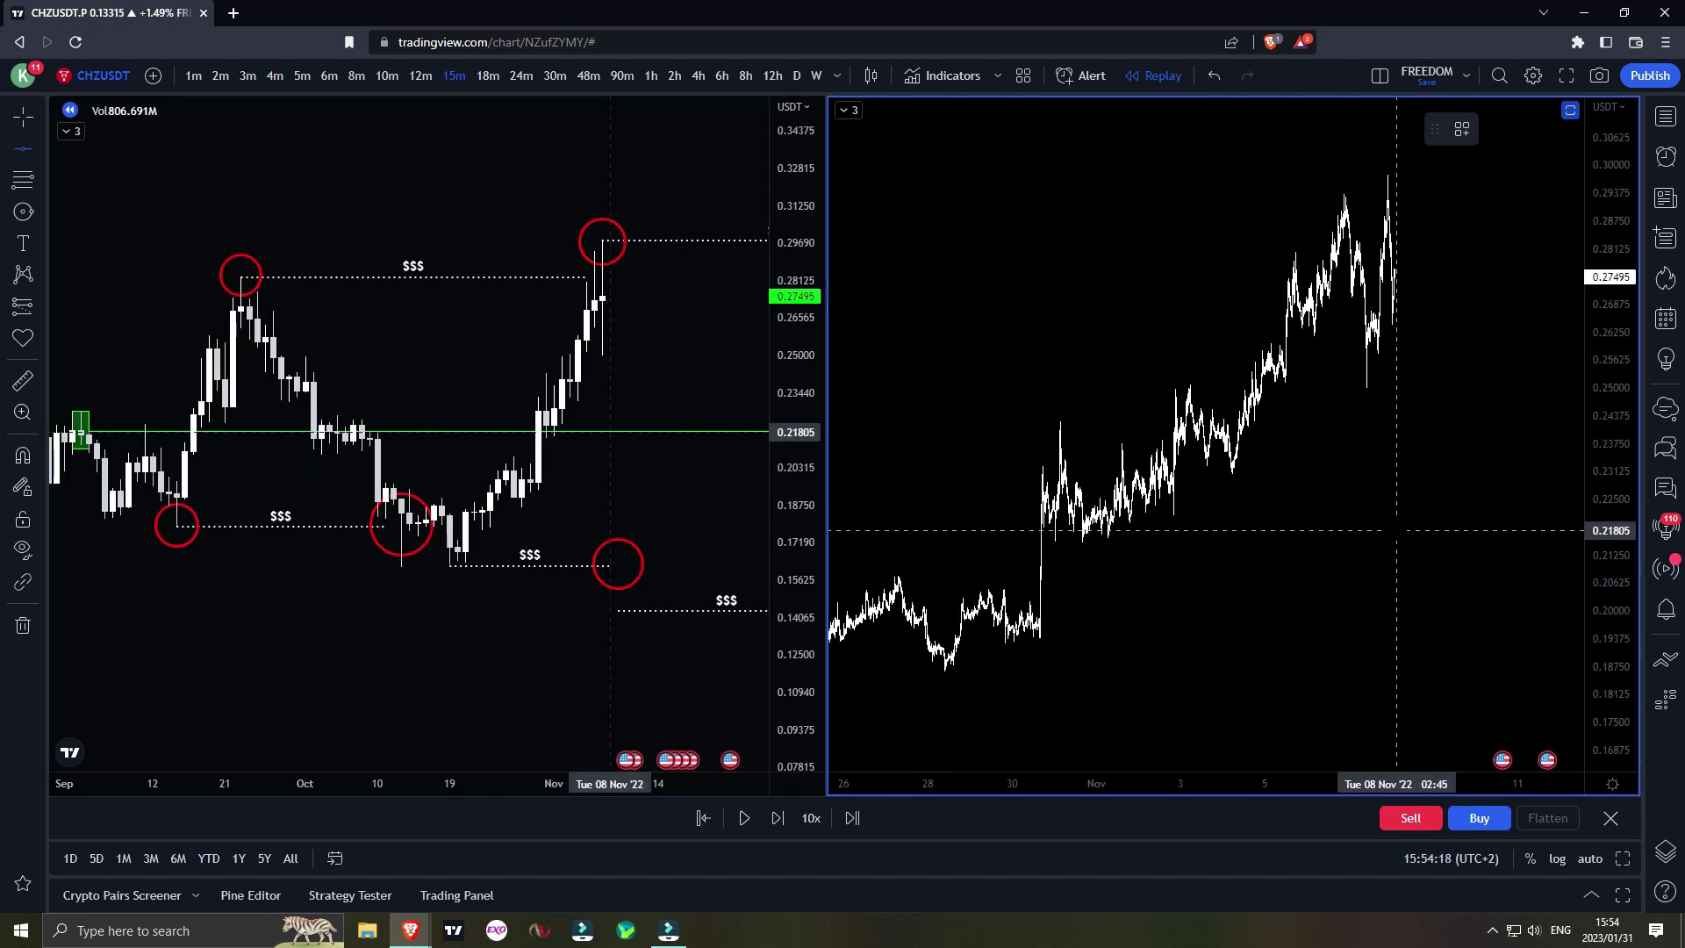
- Add a green horizontal line at 0.21805 on the 15-minute chart with the text DAILY EXPANSION LINE
left_click(1396, 531)
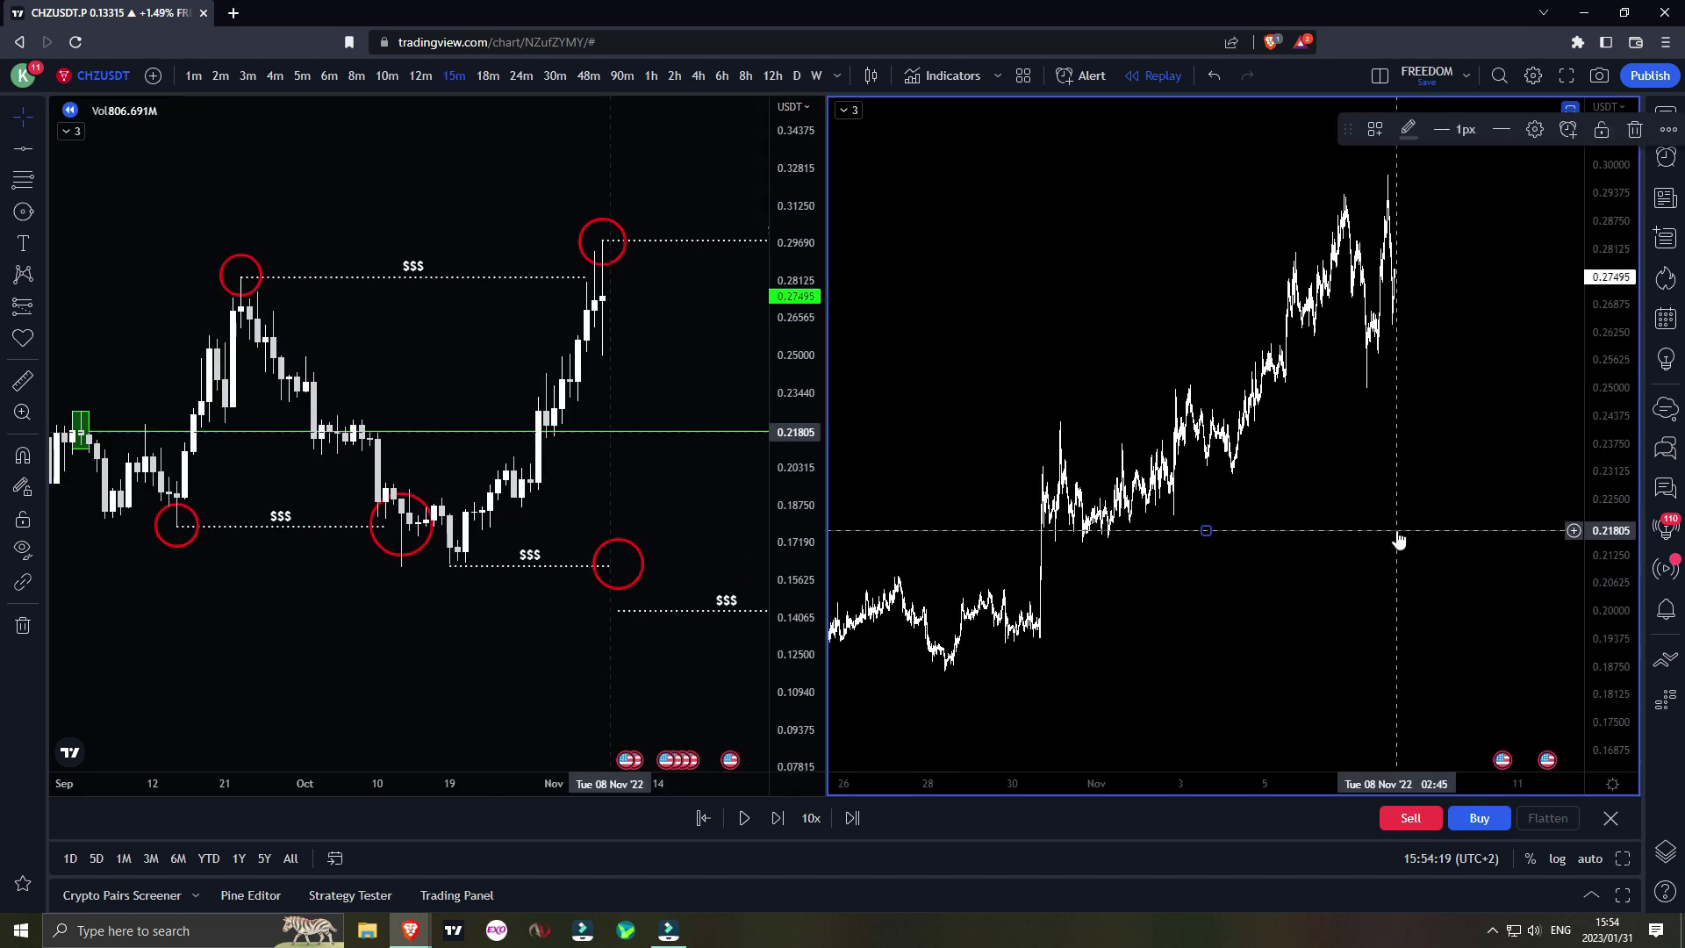
double_click(1396, 531)
left_click(807, 422)
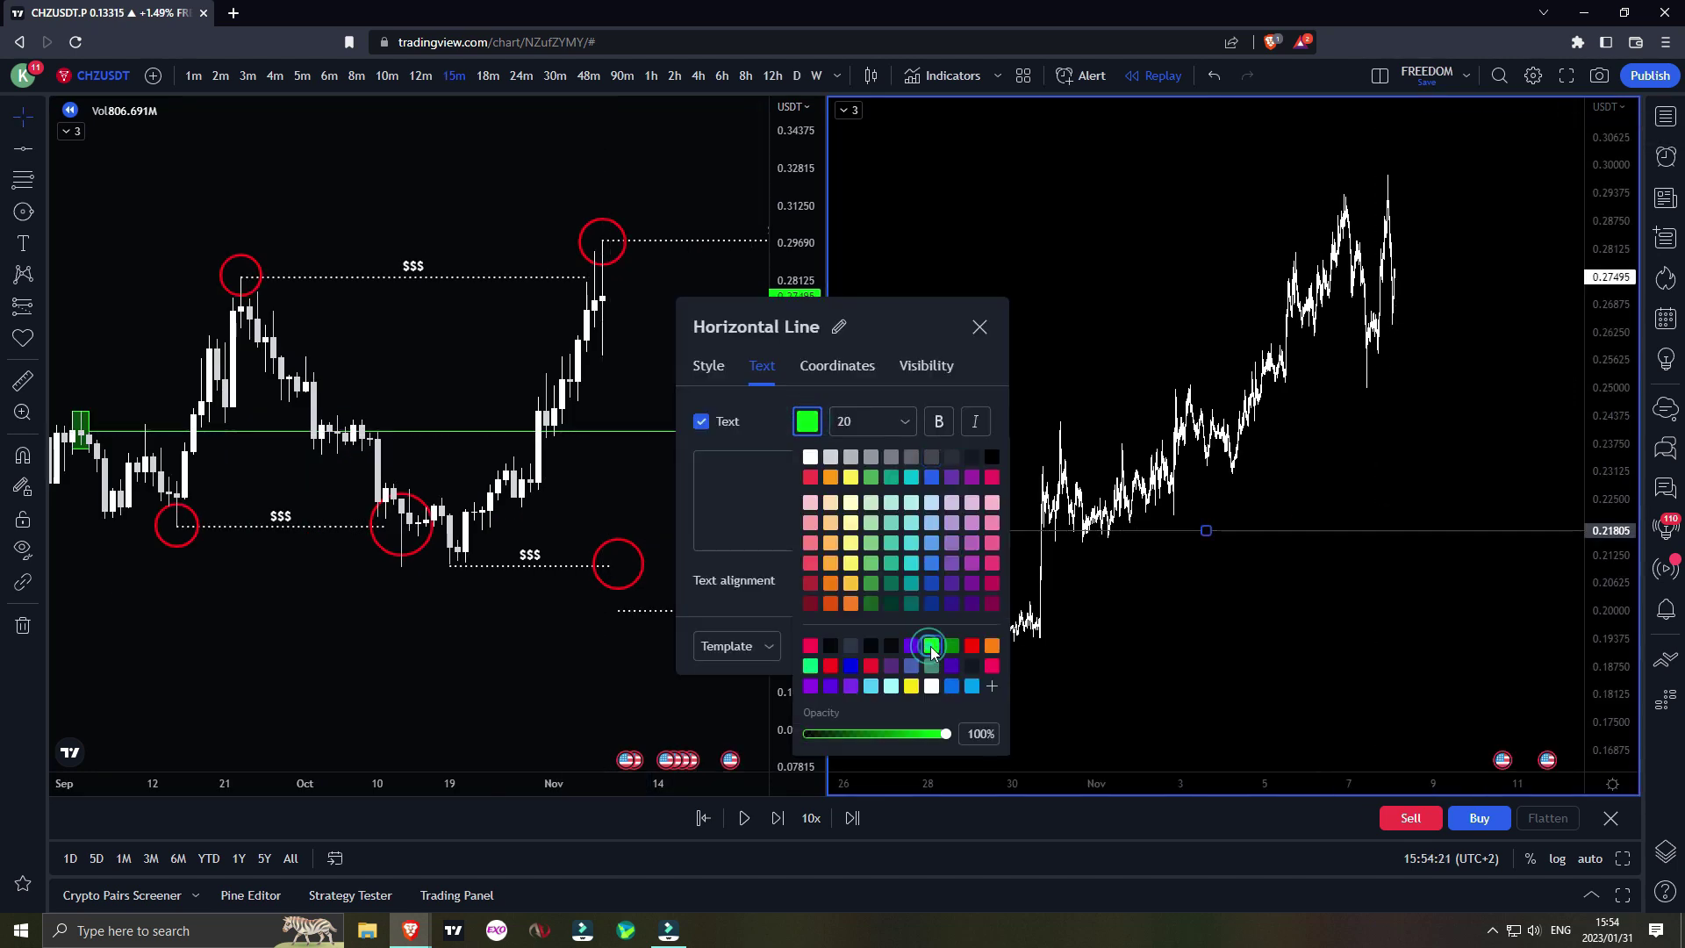
left_click(704, 370)
left_click(706, 365)
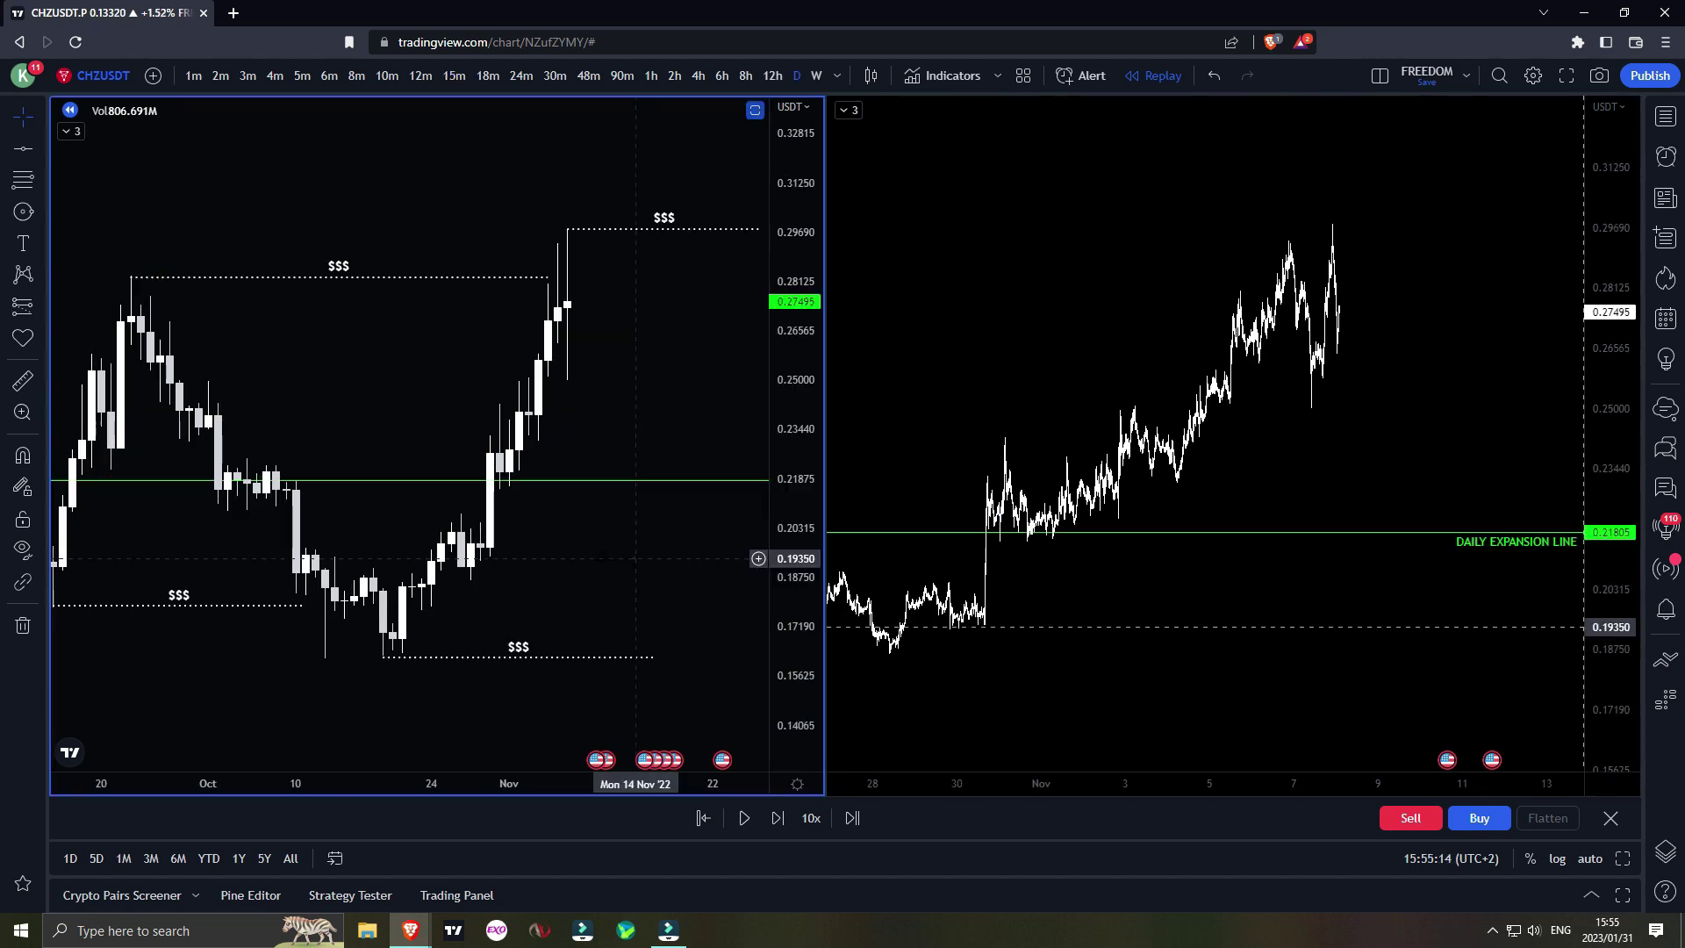
- Circle the 1 November retest of the green expansion line on the daily chart
left_click(23, 211)
left_click(449, 454)
left_click(477, 474)
left_click(593, 560)
left_click_drag(566, 562, 767, 415)
scroll(708, 527, "up", 5)
scroll(403, 421, "up", 2)
left_click(447, 426)
mouse_move(447, 427)
left_mouse_down()
mouse_move(409, 409)
mouse_move(422, 413)
left_mouse_up()
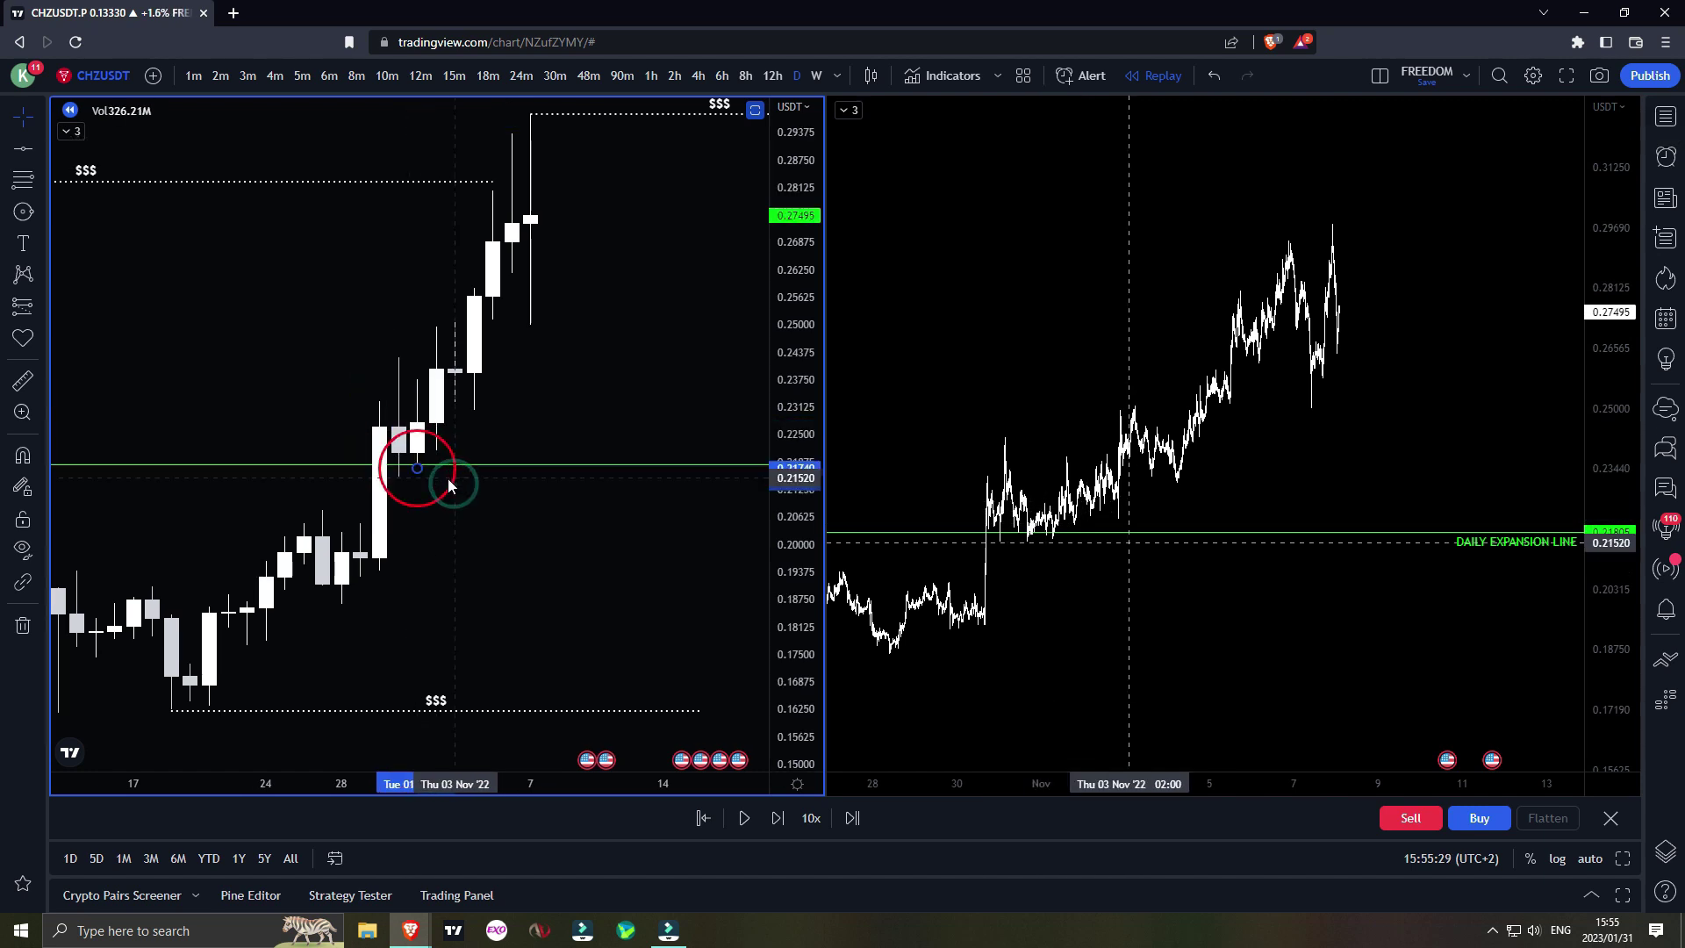
left_click_drag(499, 516, 465, 505)
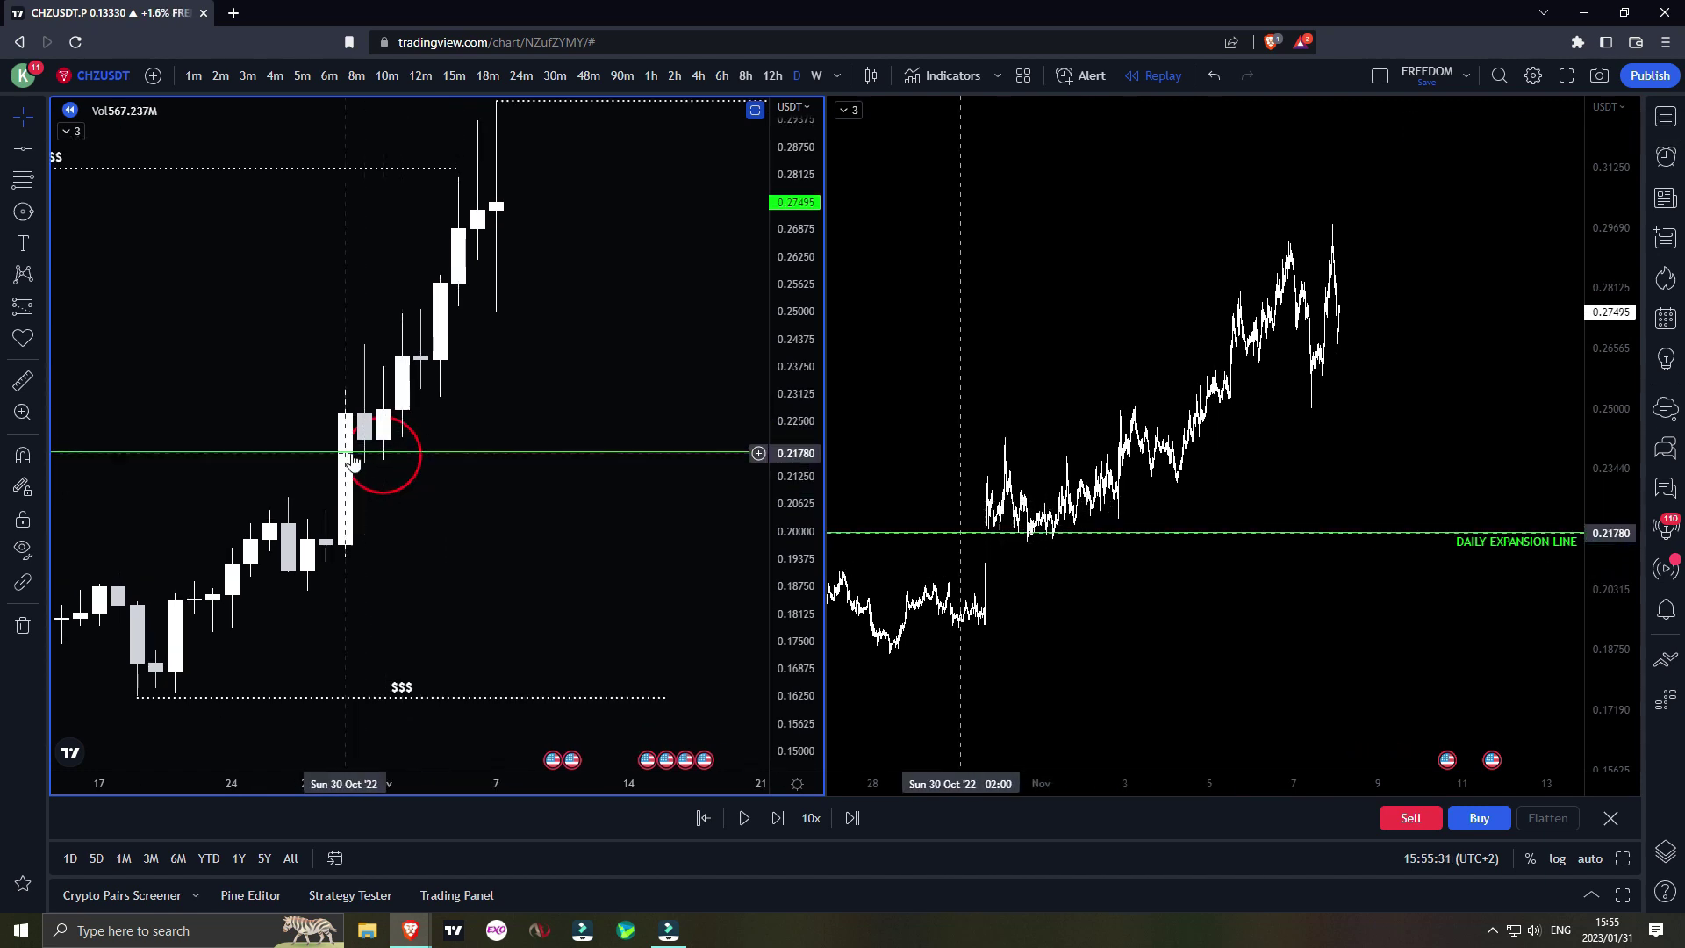
- Circle the daily candles around 31 October that wick down to the green expansion line
left_click_drag(472, 425, 458, 465)
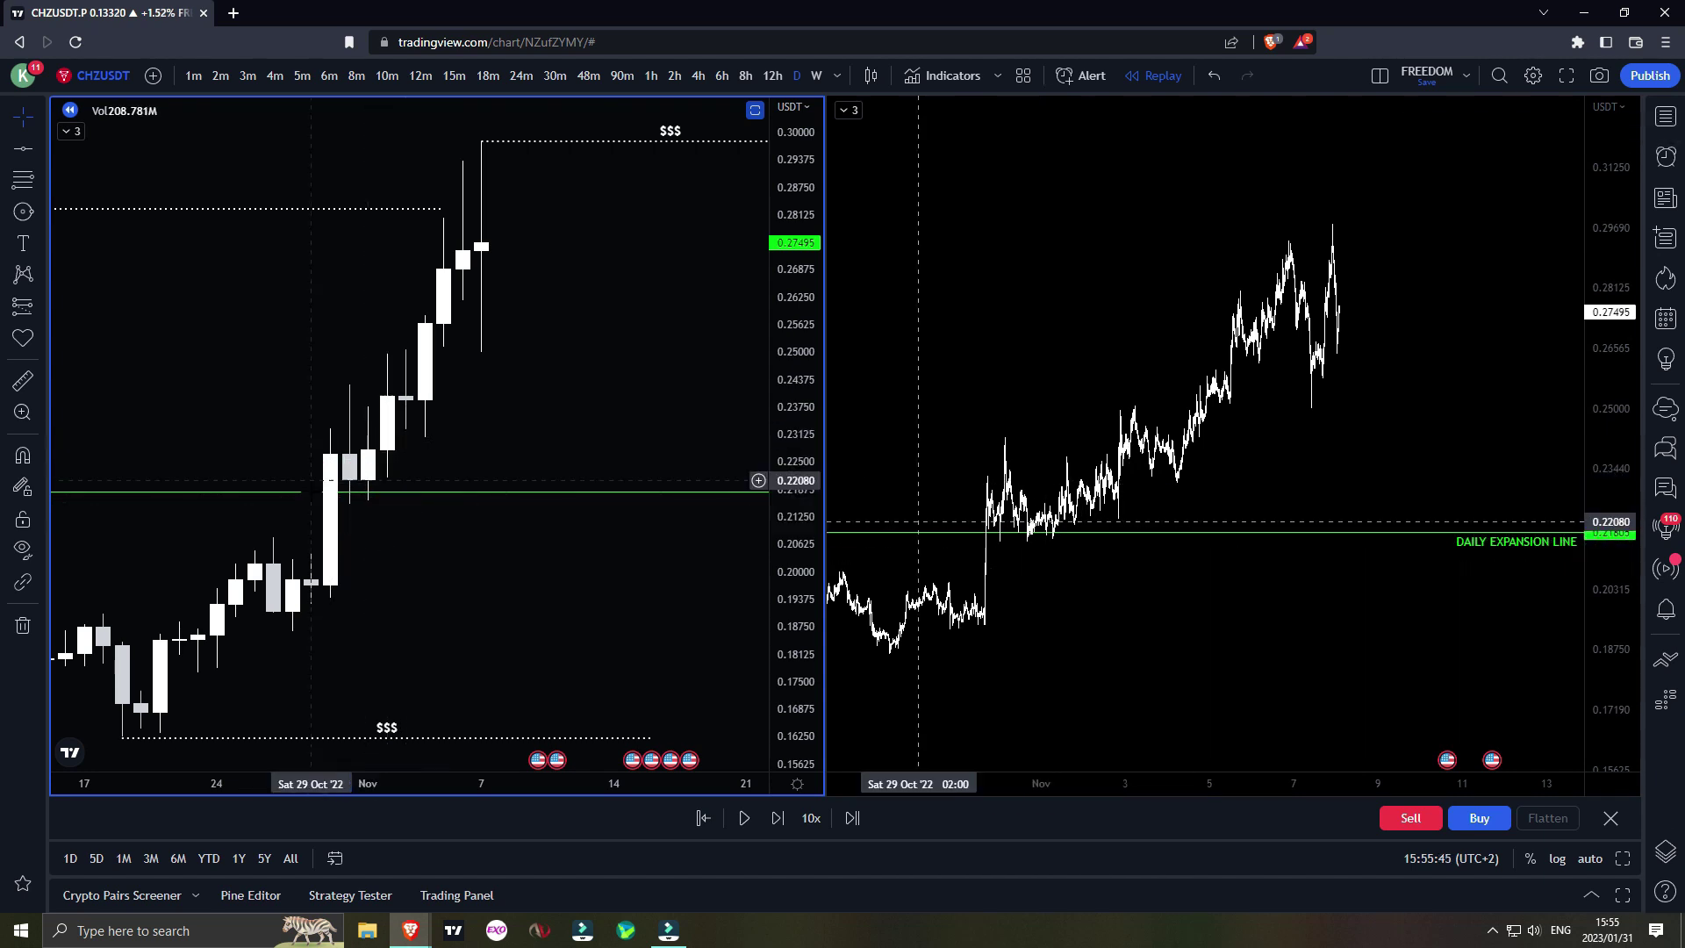
left_click_drag(430, 538, 500, 560)
scroll(579, 546, "up", 2)
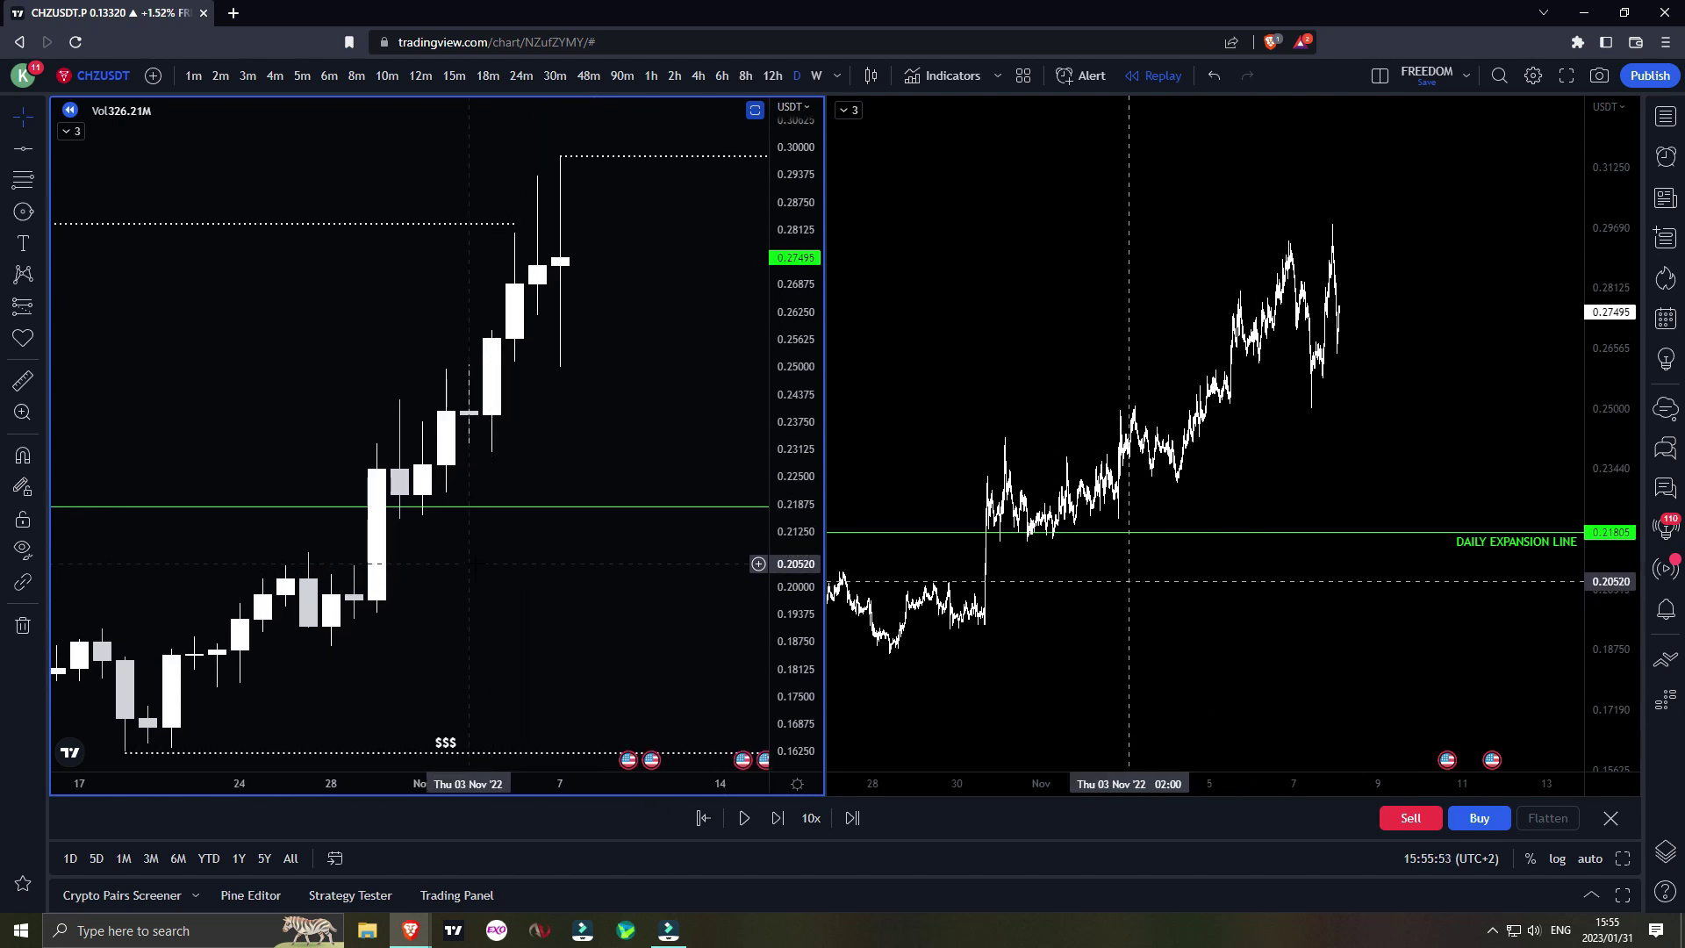
left_click_drag(674, 466, 659, 480)
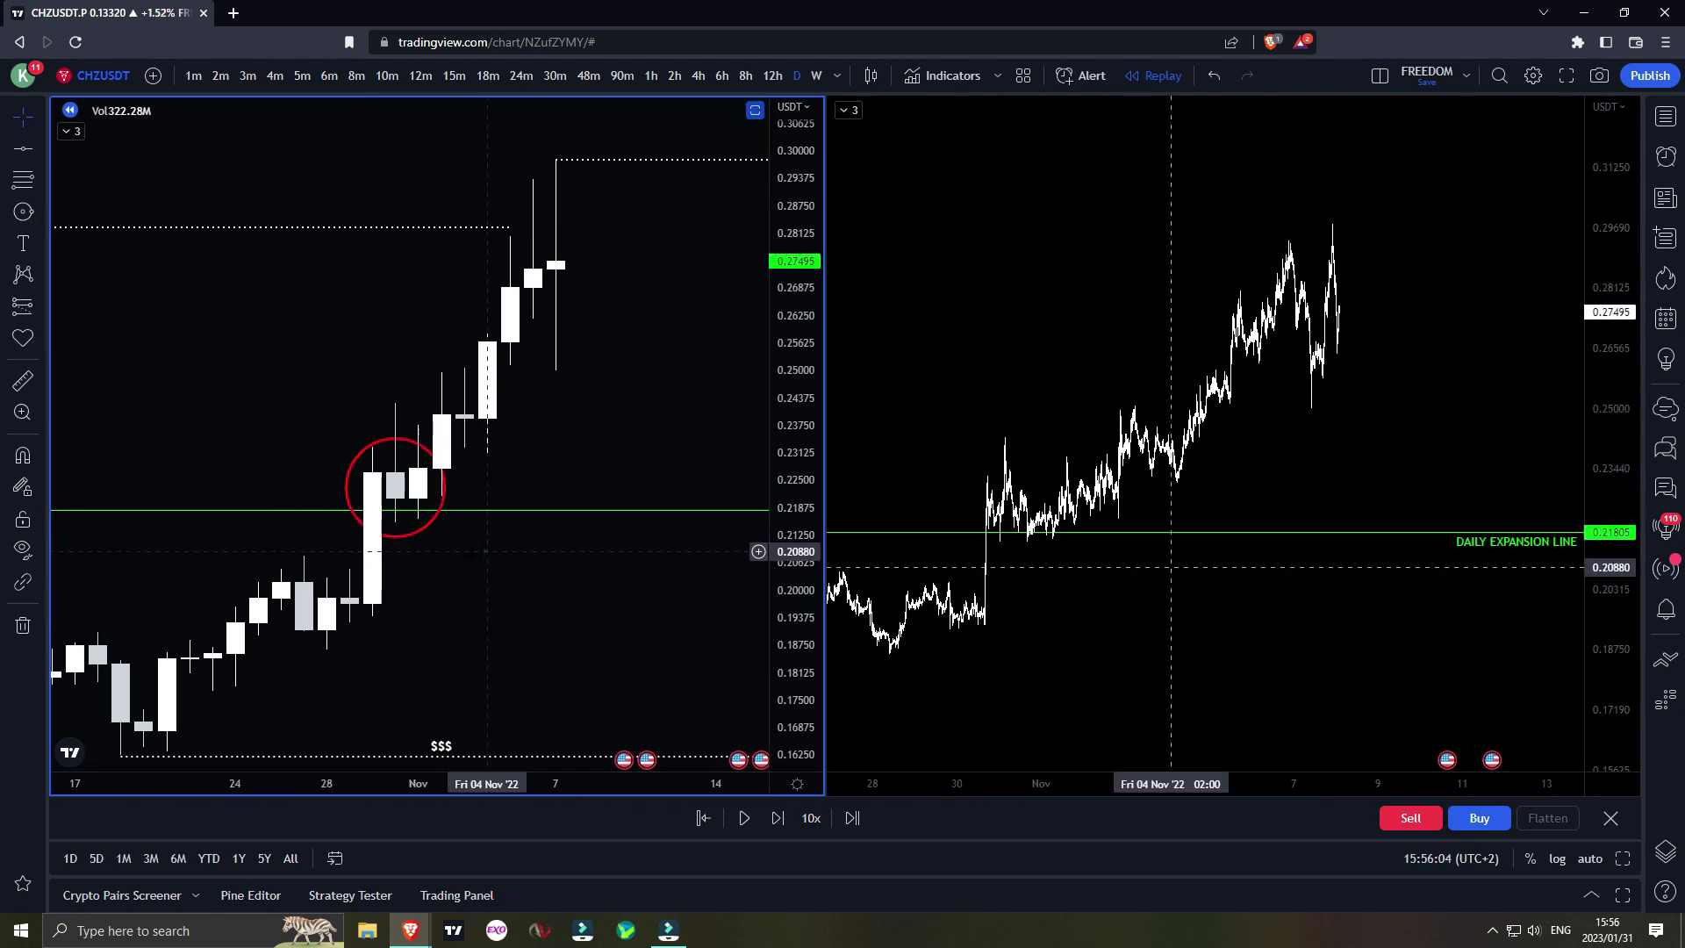
left_click_drag(485, 551, 443, 550)
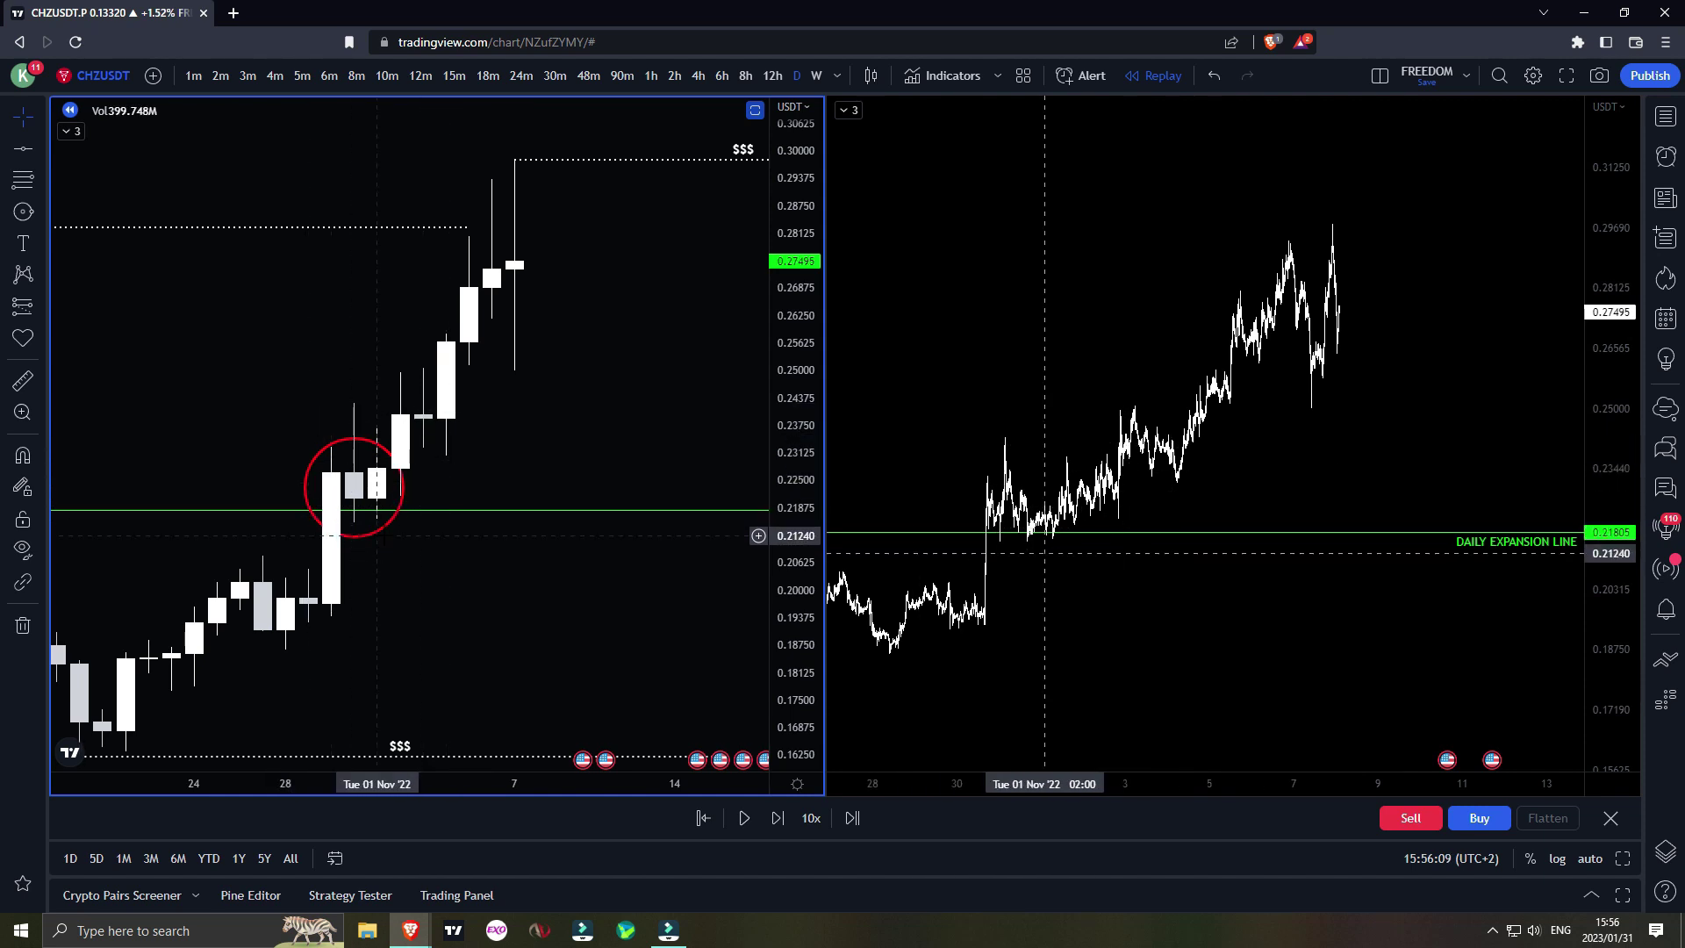
- Circle the daily candles of about 5–7 November that break above the dotted $$$ liquidity line
scroll(614, 246, "down", 5)
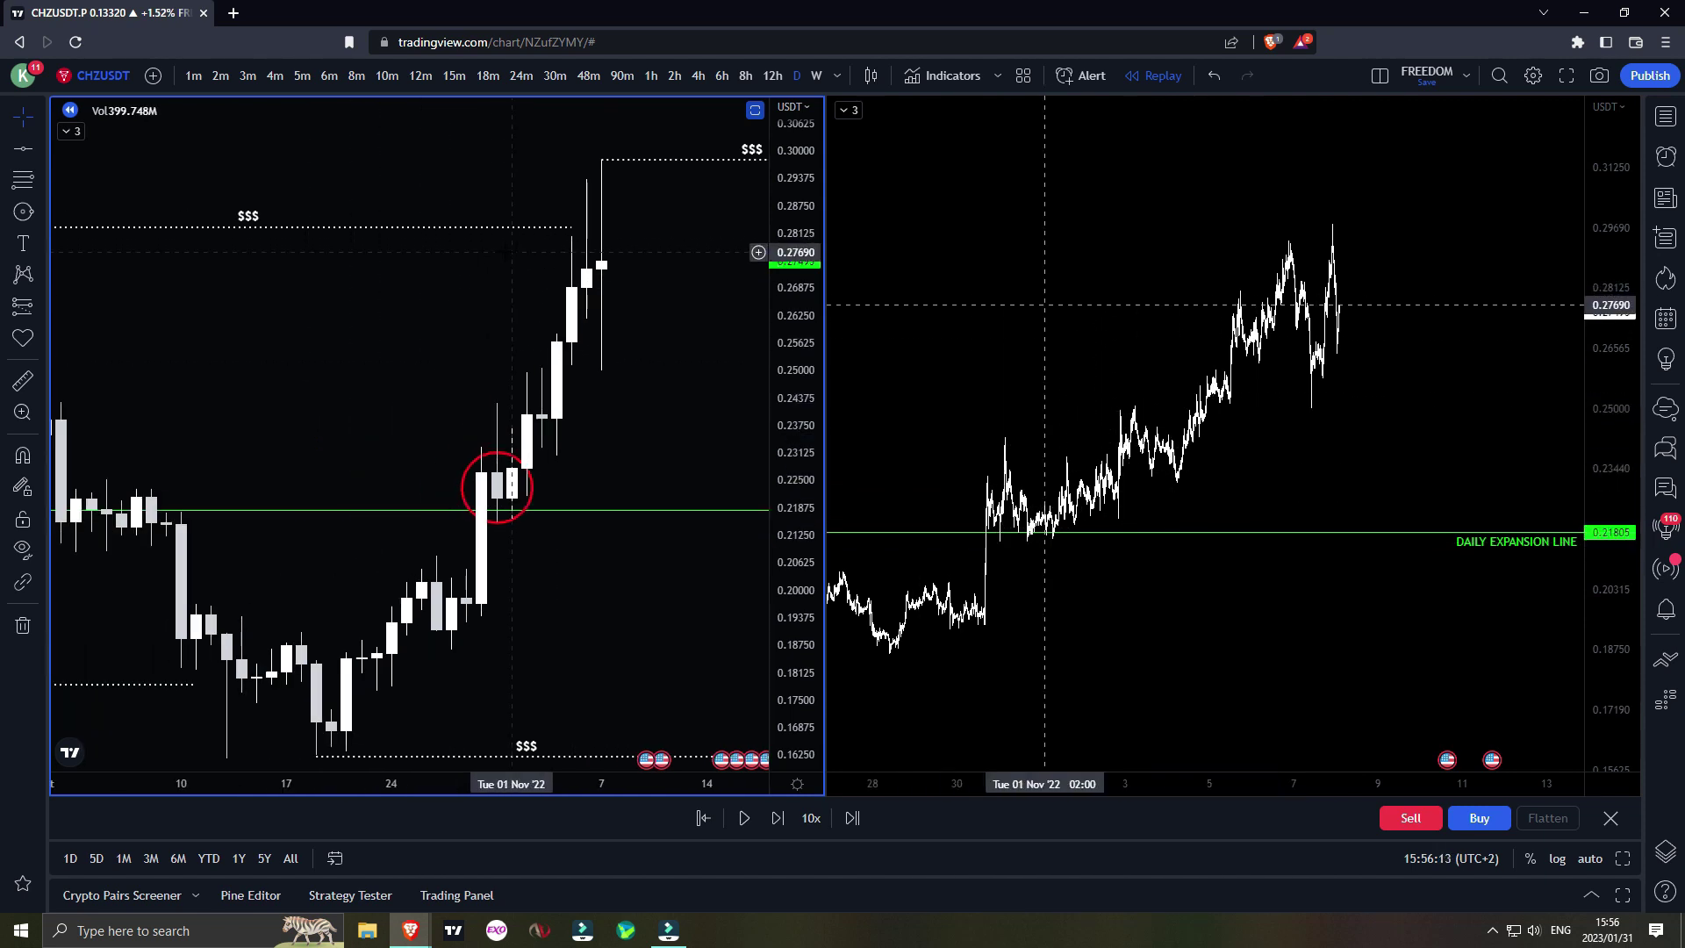
left_click_drag(648, 228, 678, 244)
left_click(693, 278)
left_click_drag(704, 324, 690, 326)
scroll(704, 347, "up", 3)
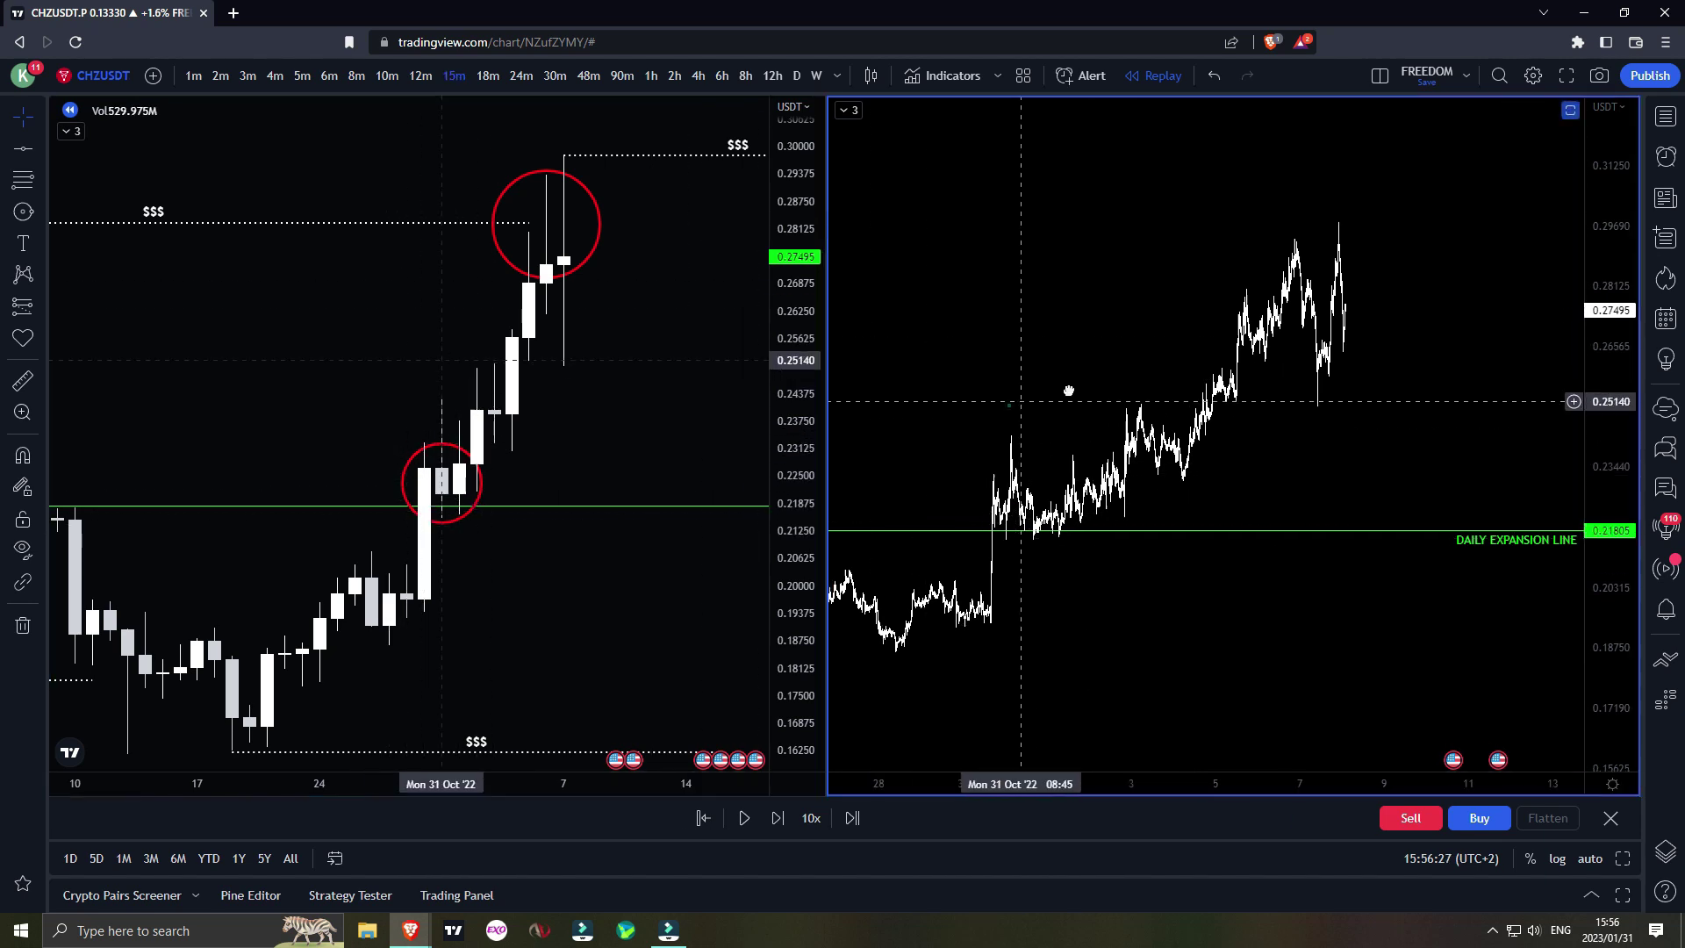
- Widen the 15-minute chart pane and examine the price action around the expansion line from 31 October to 2 November
left_click(1009, 405)
left_click_drag(828, 398, 686, 389)
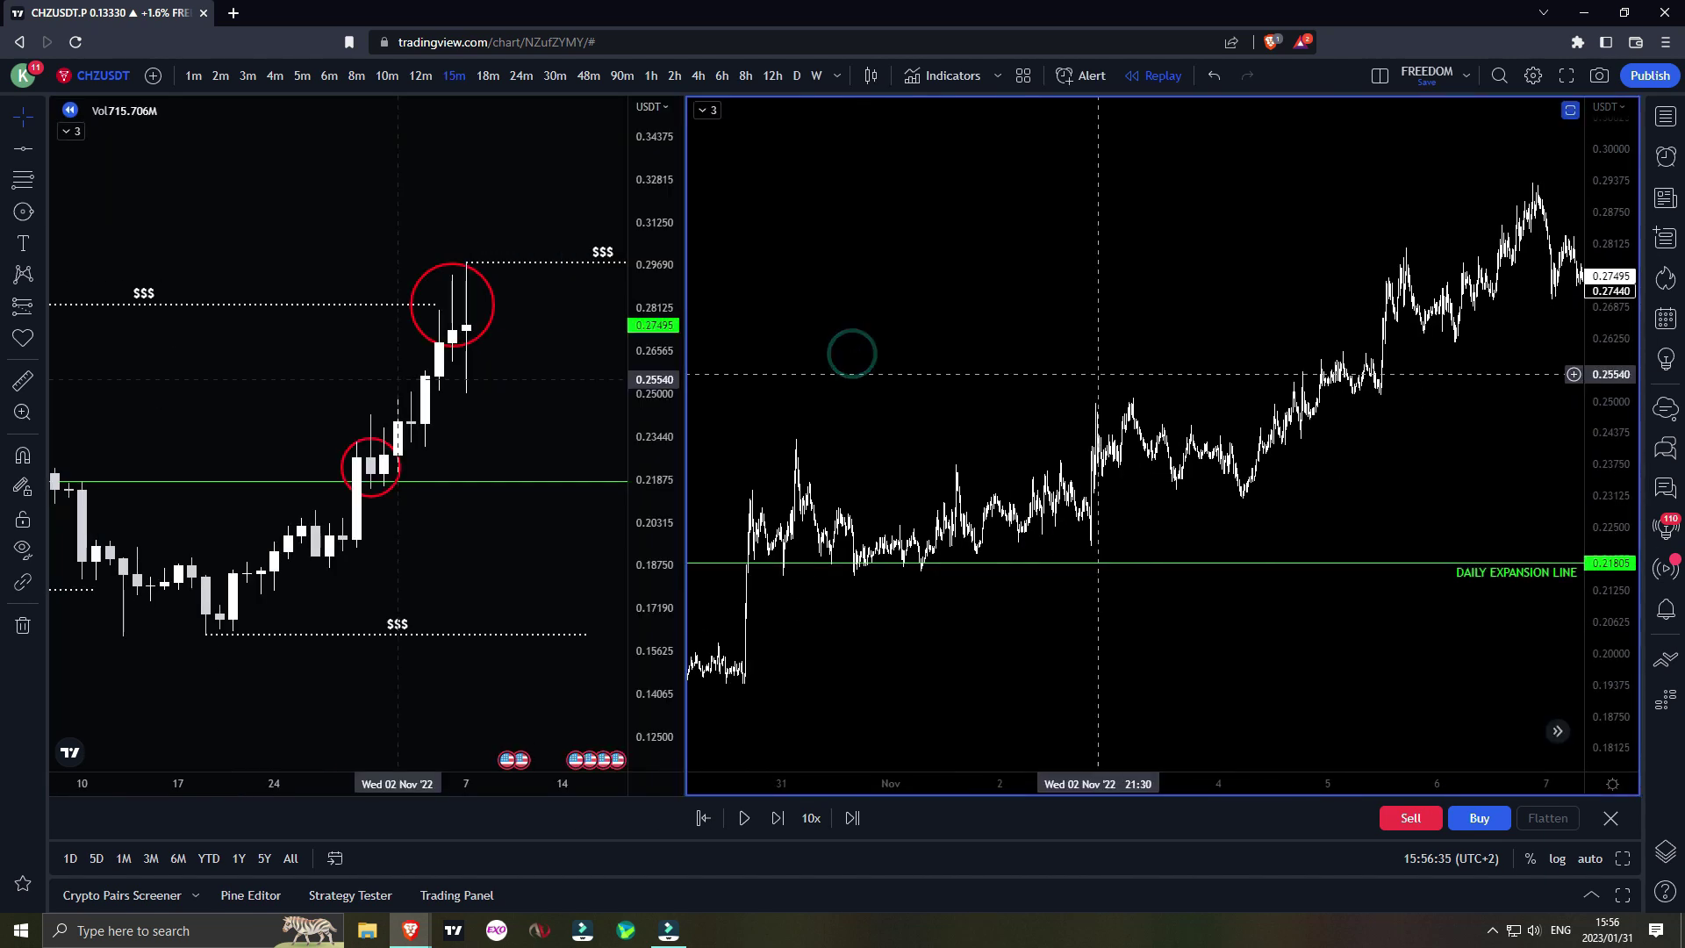
left_click_drag(1607, 485, 1593, 377)
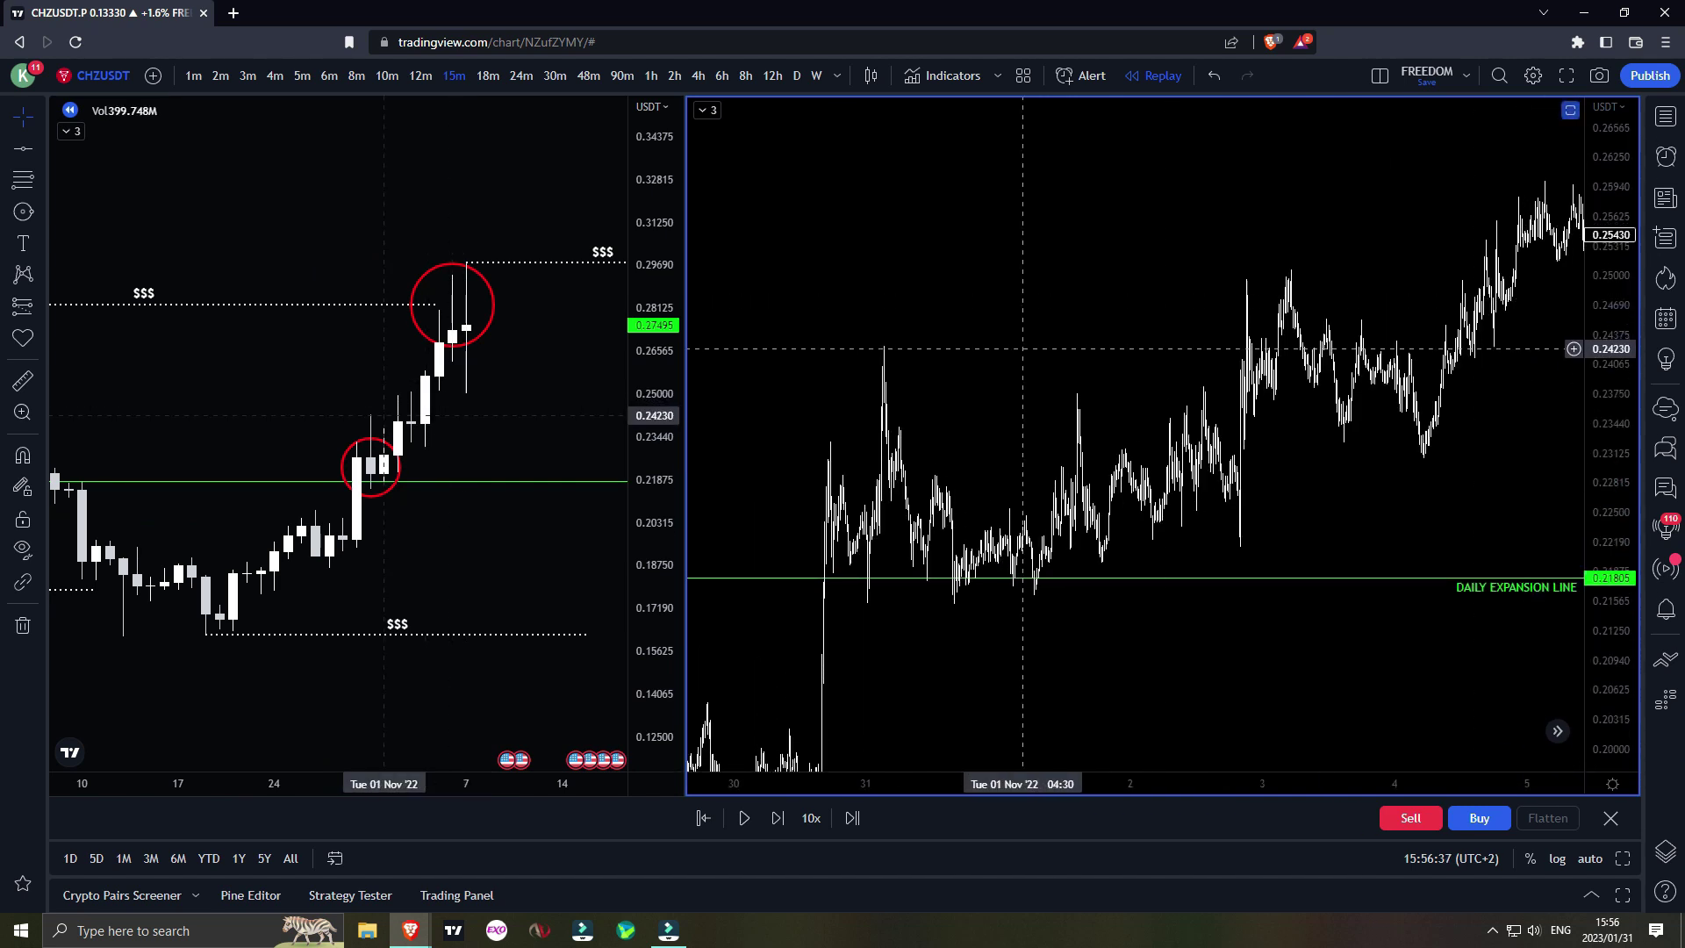
left_click_drag(1023, 347, 1023, 275)
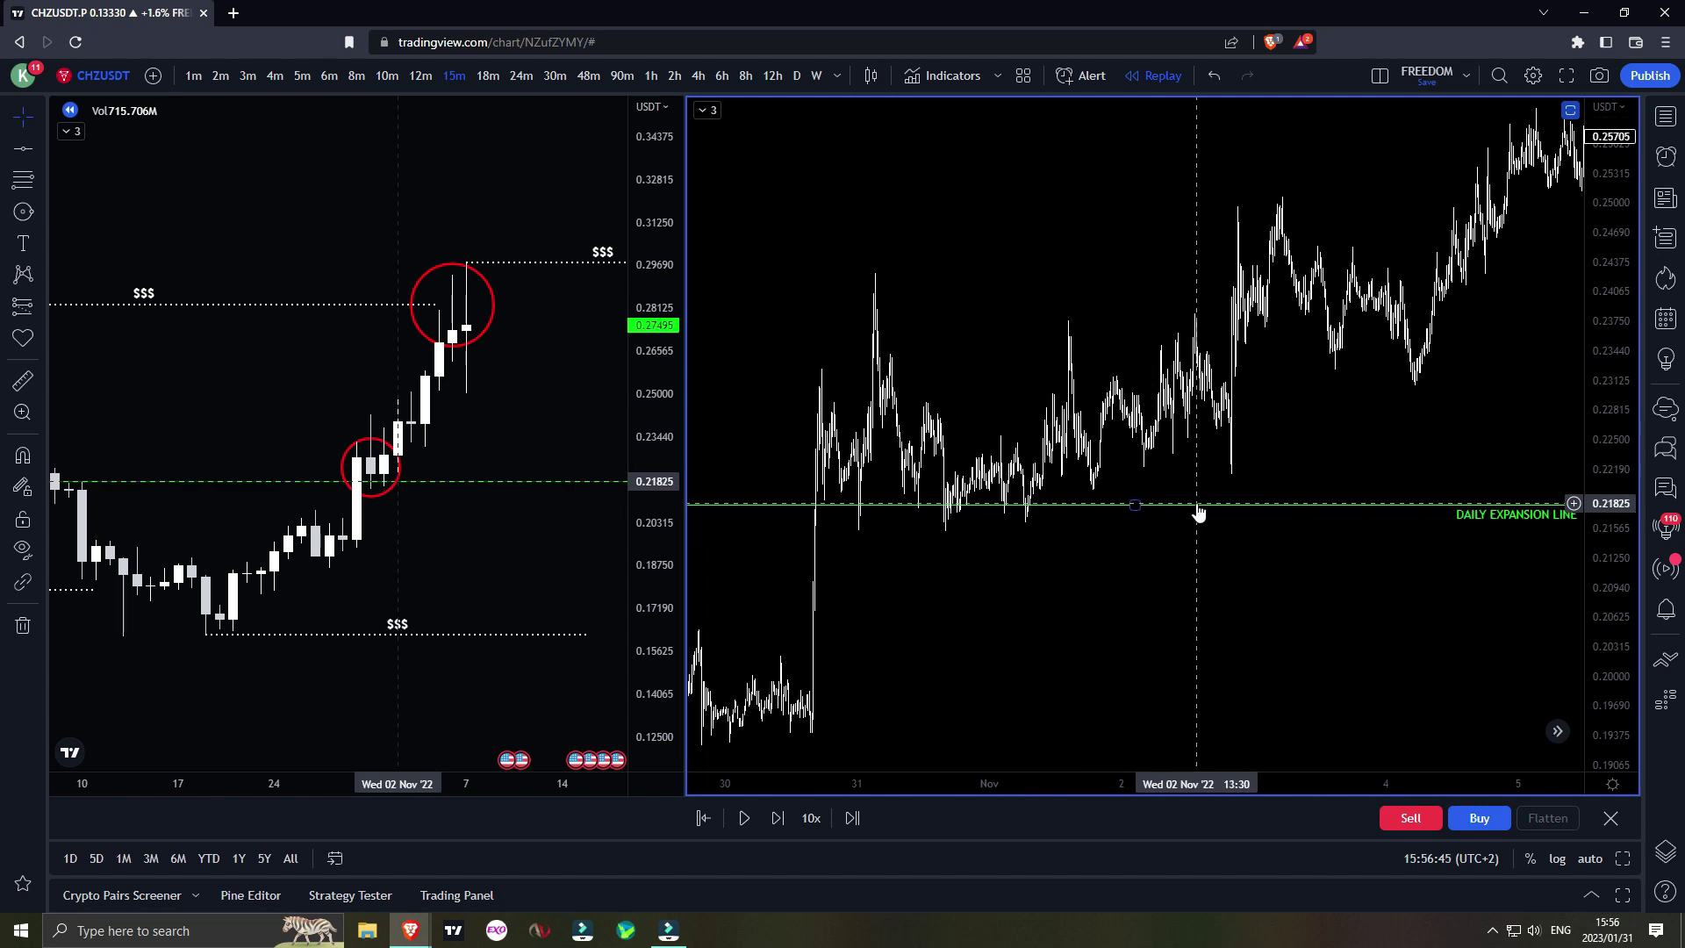
left_click_drag(1010, 558, 1051, 560)
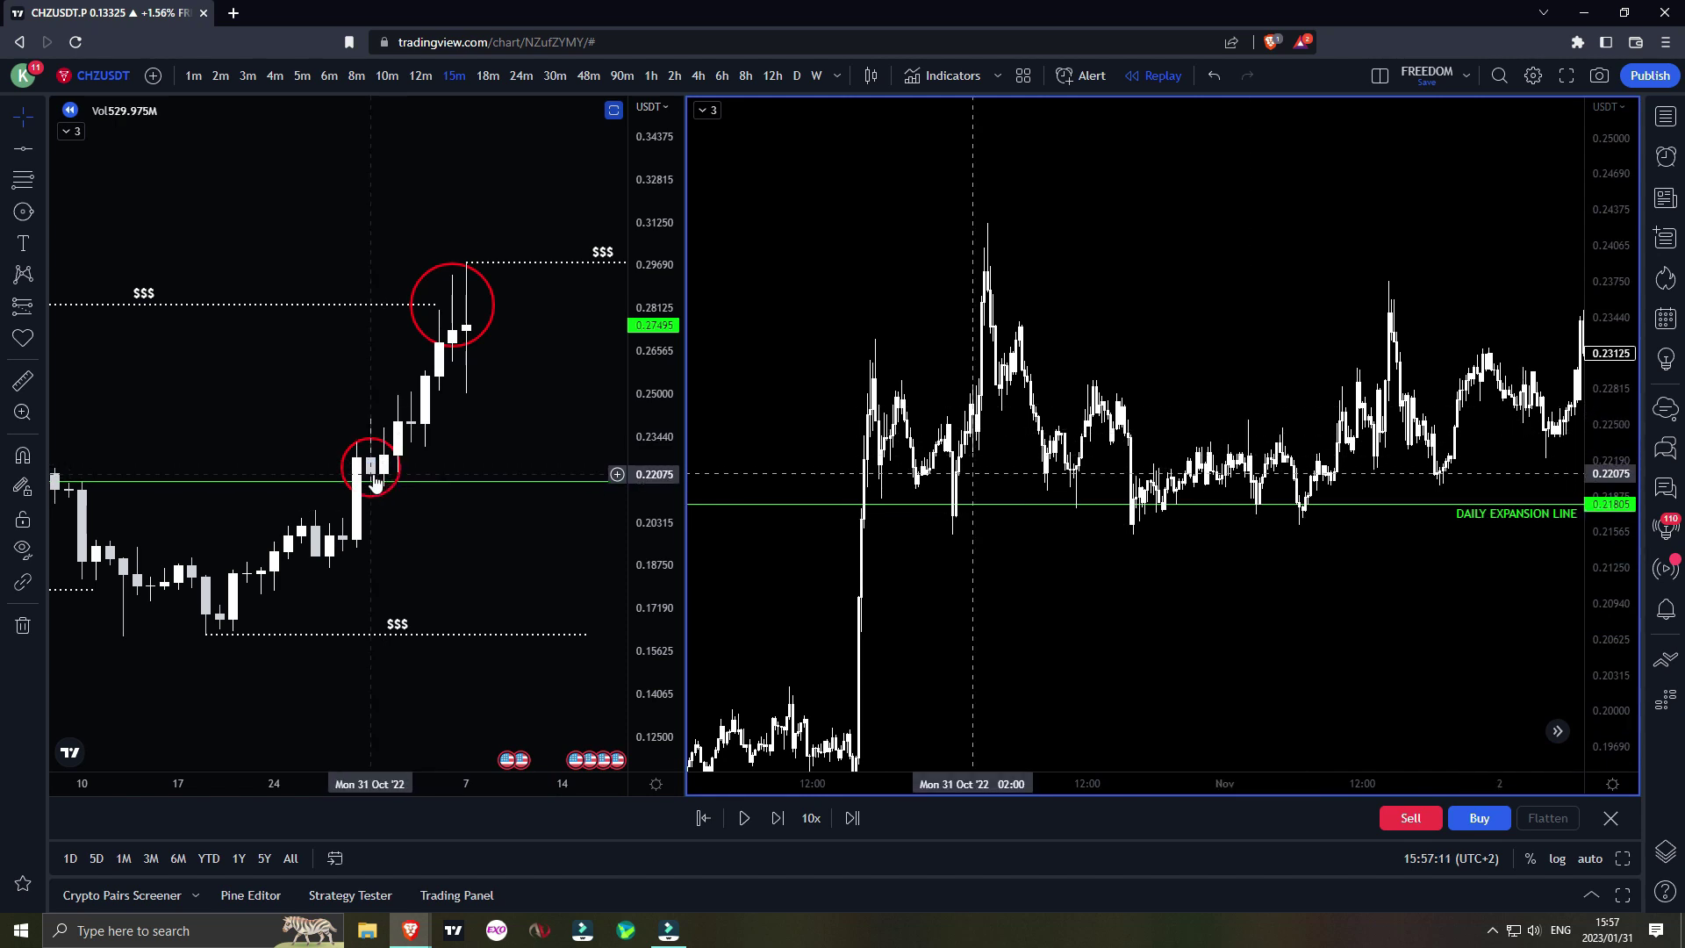
- Box the 15-minute candles around 10:15 on 31 October at about 0.2215 in green and extend a horizontal line from the box
left_click_drag(1160, 503, 1193, 523)
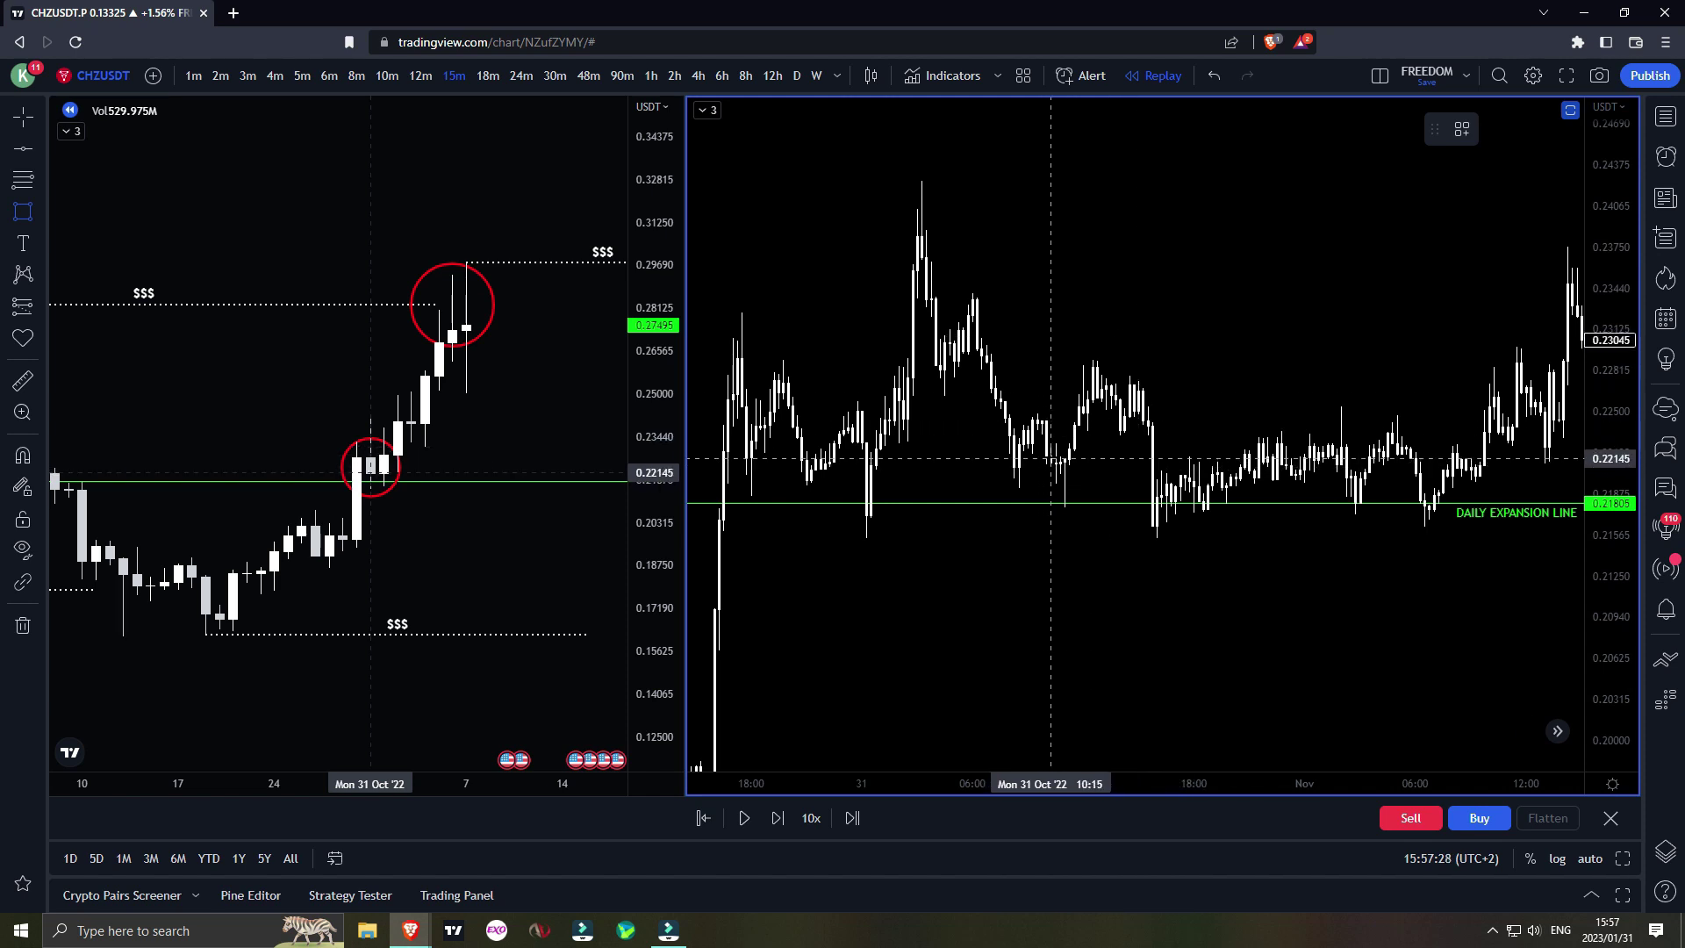
left_click(1074, 474)
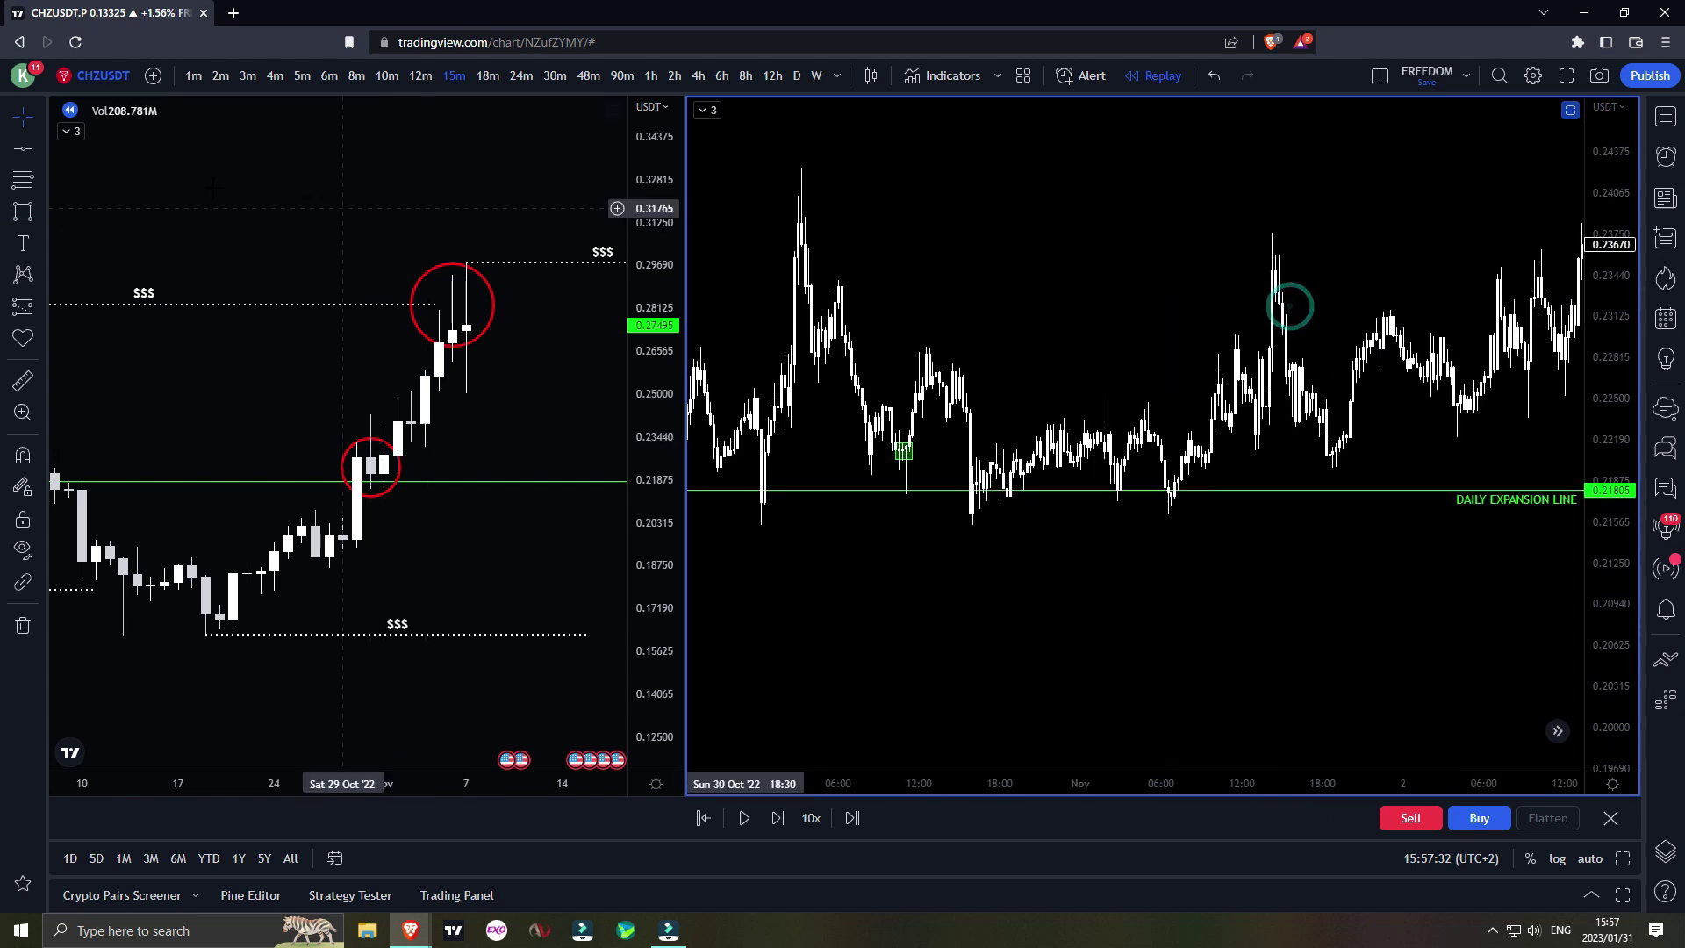
left_click_drag(1595, 472, 1595, 299)
left_click_drag(1324, 355, 1518, 345)
scroll(1299, 395, "up", 3)
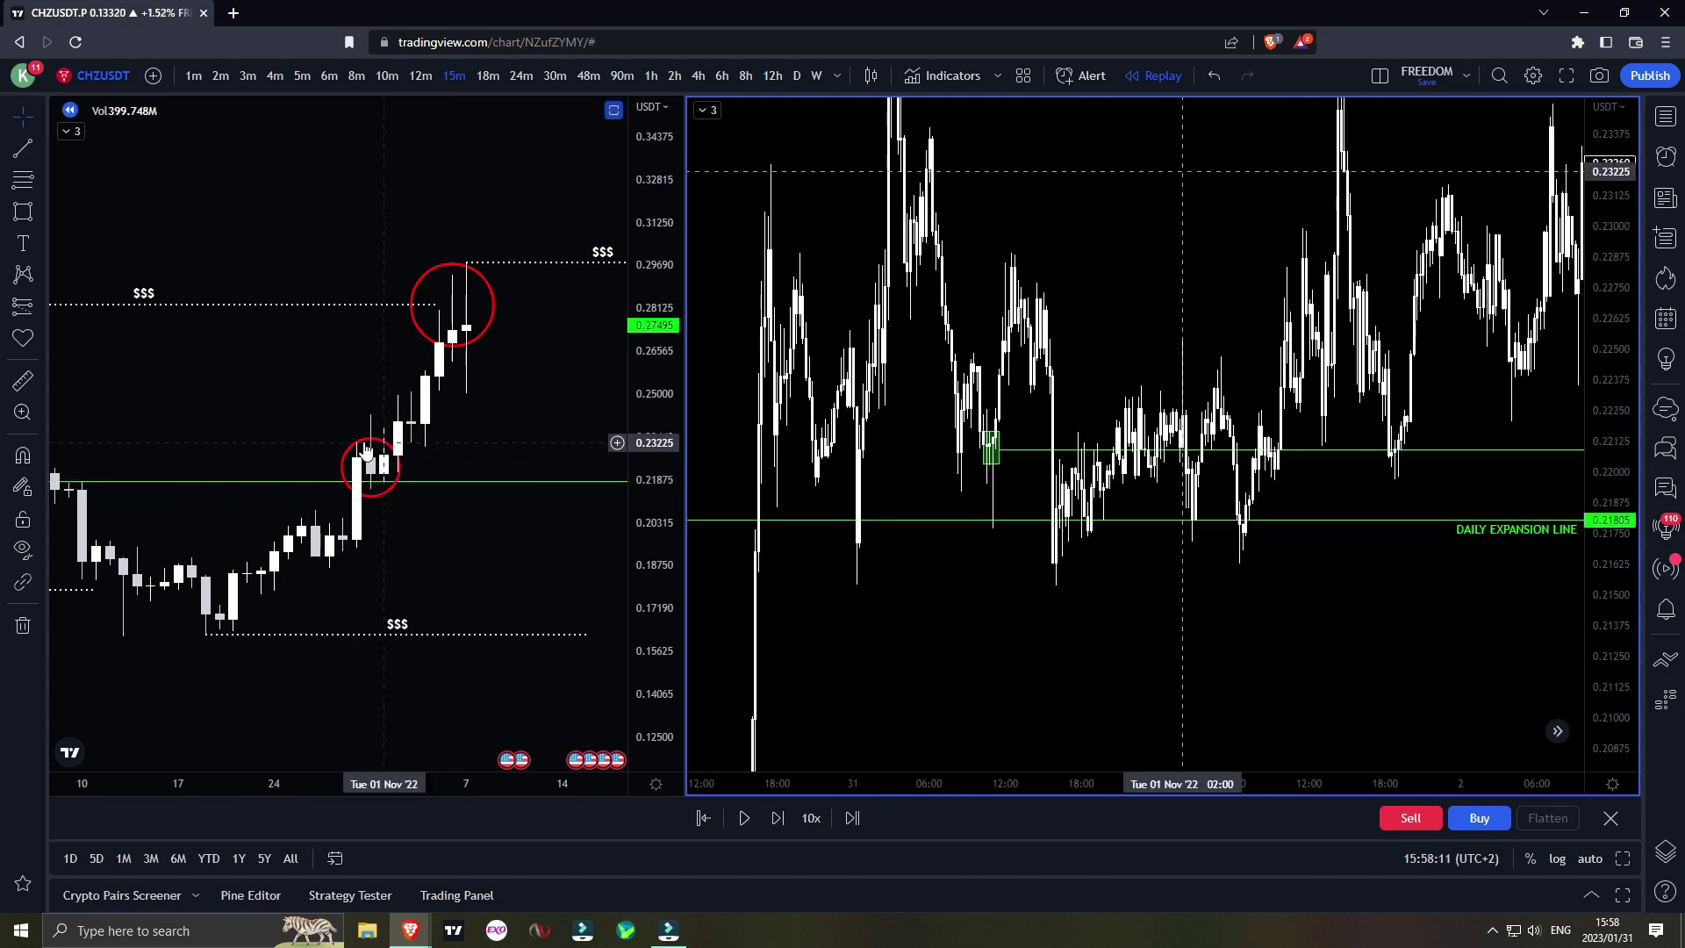
- Compare the daily candles around the circled 31 October retest with the 15-minute price action at the expansion line
left_click(383, 512)
scroll(384, 512, "up", 4)
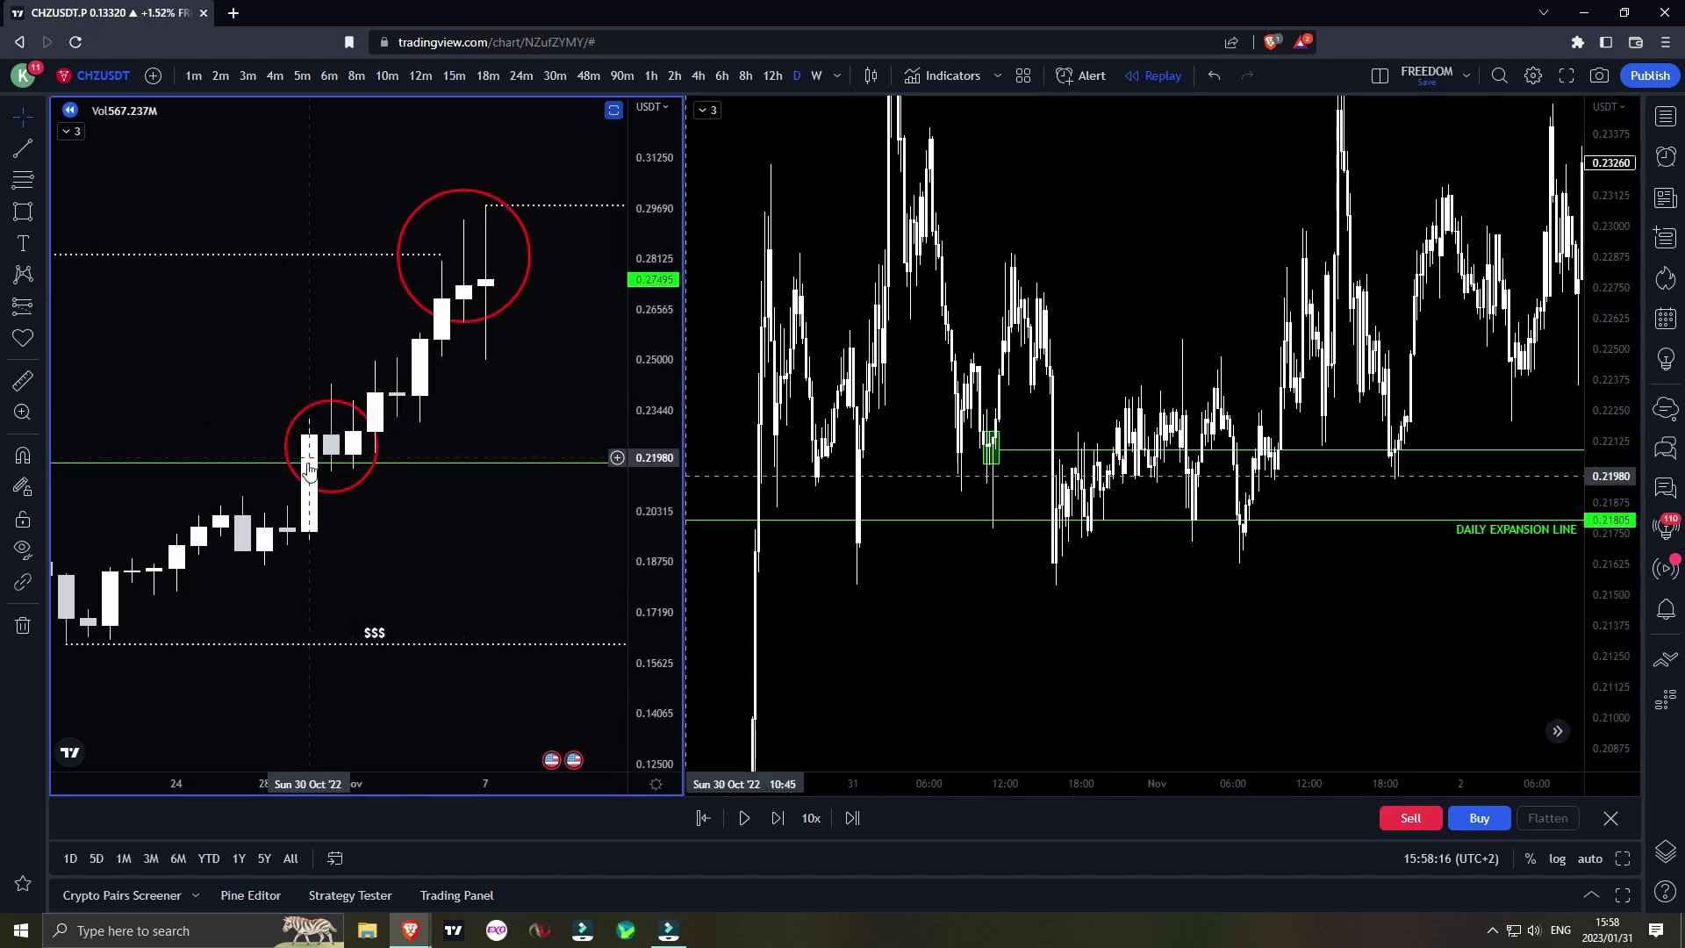
left_click(1136, 576)
left_click(1610, 331)
left_click_drag(1311, 591, 1343, 583)
scroll(1351, 583, "up", 2)
left_click_drag(1612, 501, 1612, 404)
scroll(1384, 600, "up", 2)
left_click_drag(1262, 606, 1299, 558)
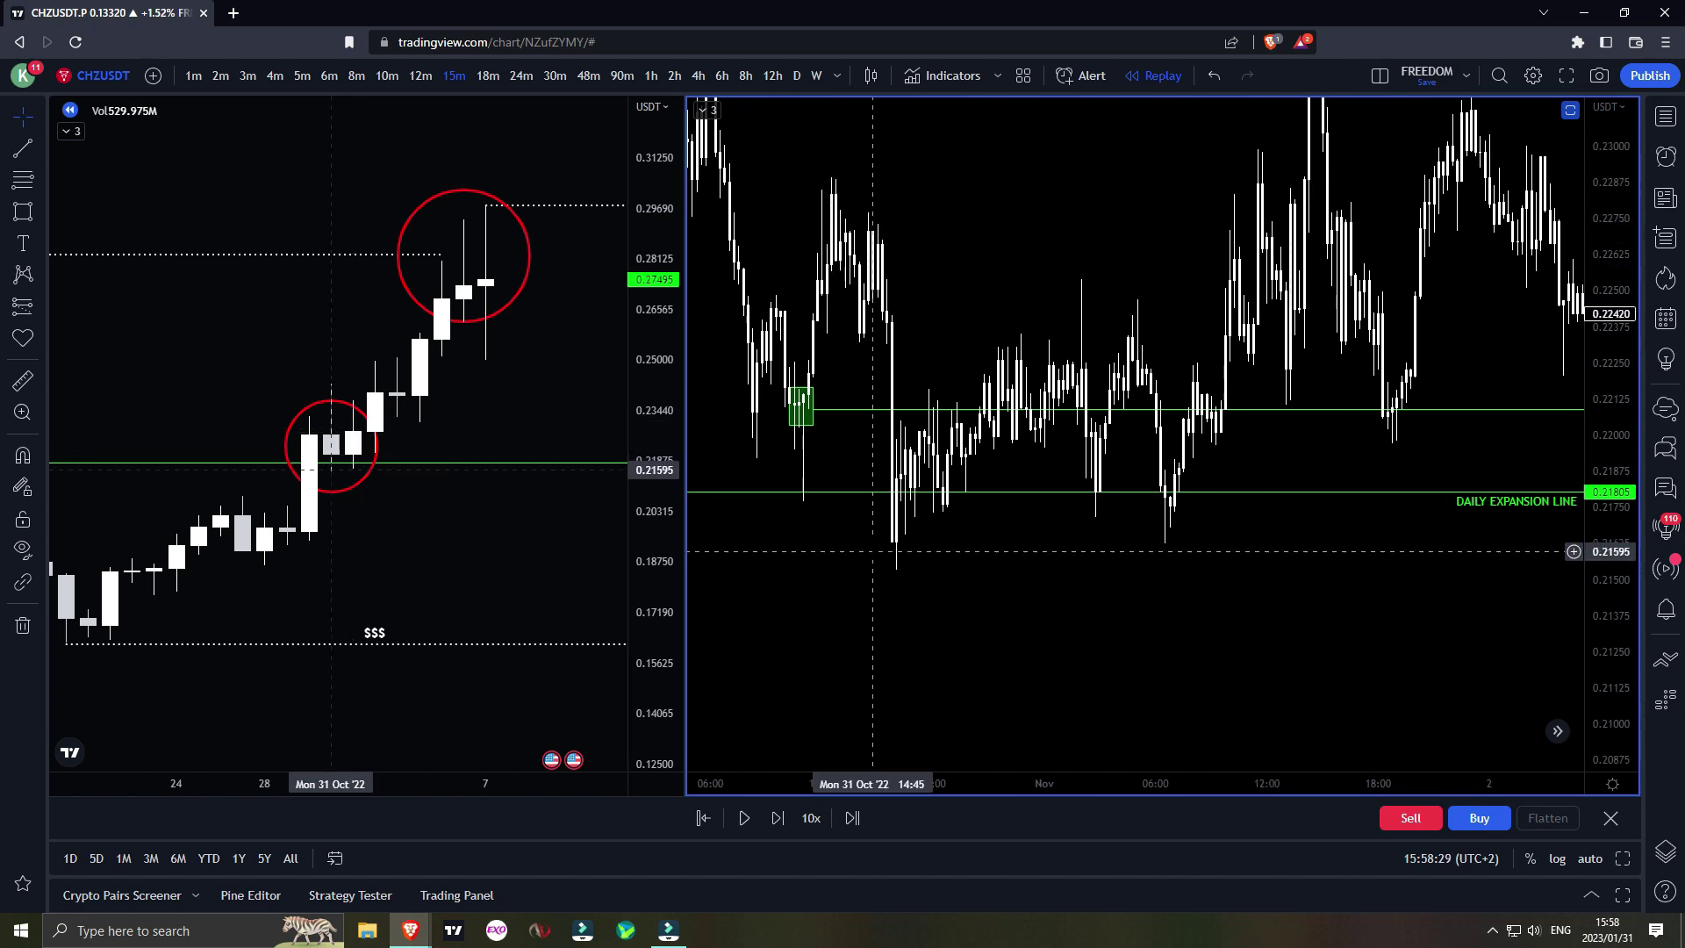
scroll(913, 442, "down", 3)
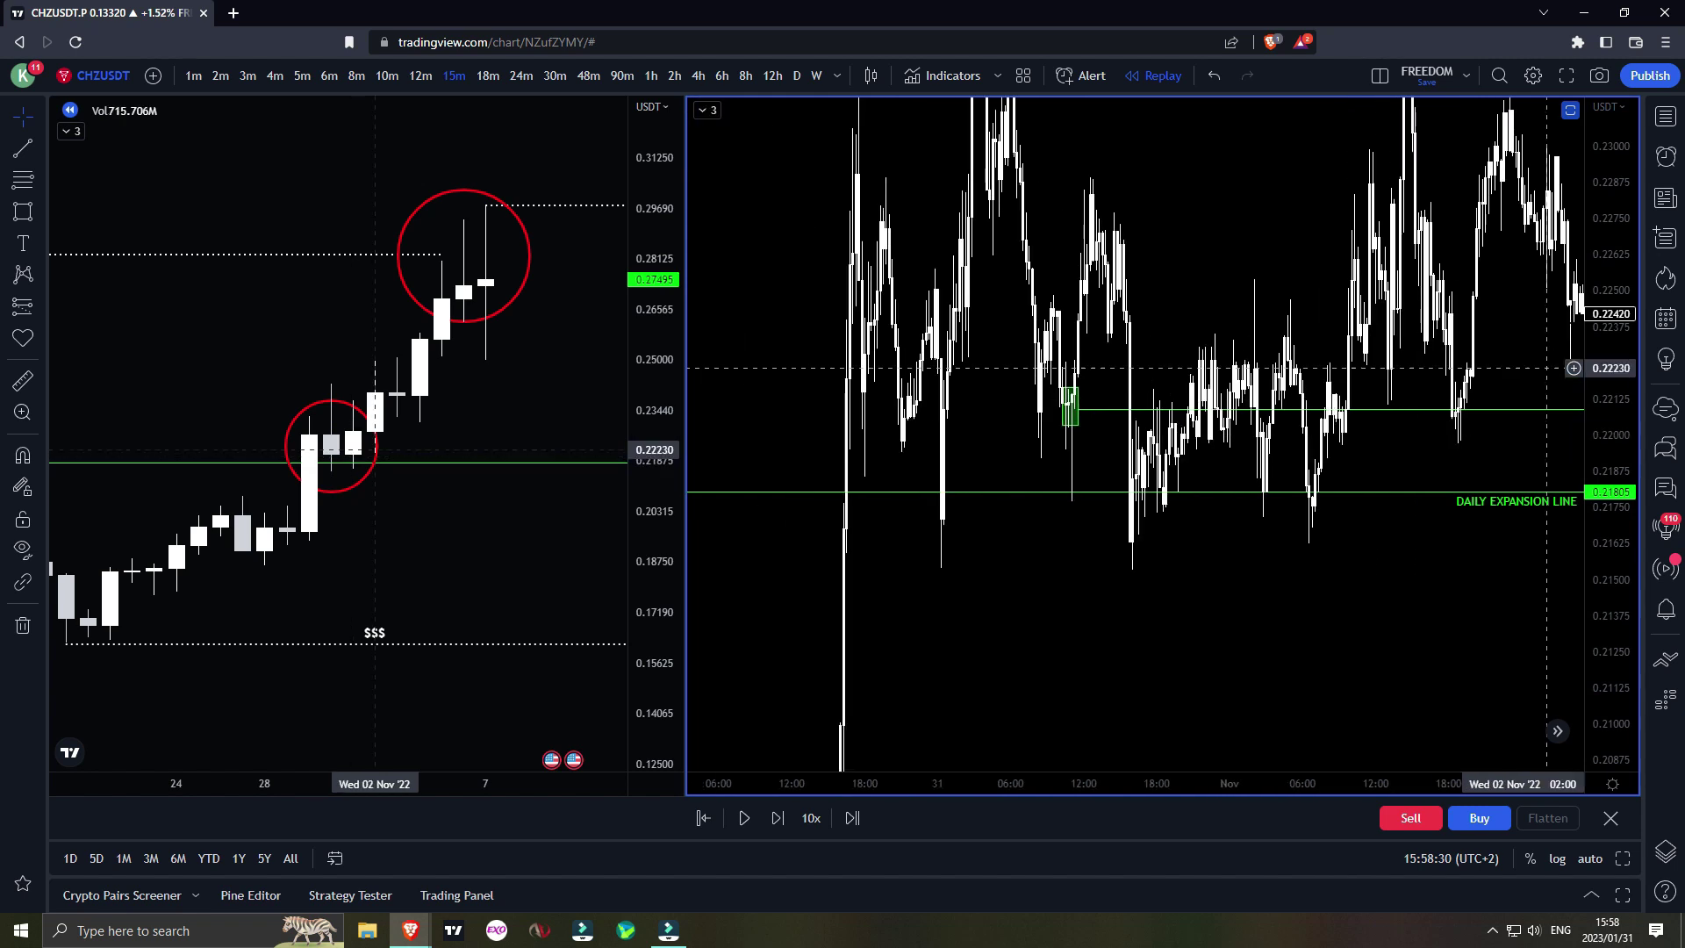
- Shade the 15-minute zone between 0.22080 and about 0.21605 in green, from 31 October 13:00 to 1 November 21:00
scroll(1103, 647, "up", 4)
left_click(1189, 587)
mouse_move(1189, 586)
left_mouse_down()
mouse_move(1260, 591)
mouse_move(1098, 568)
left_mouse_up()
left_click(891, 417)
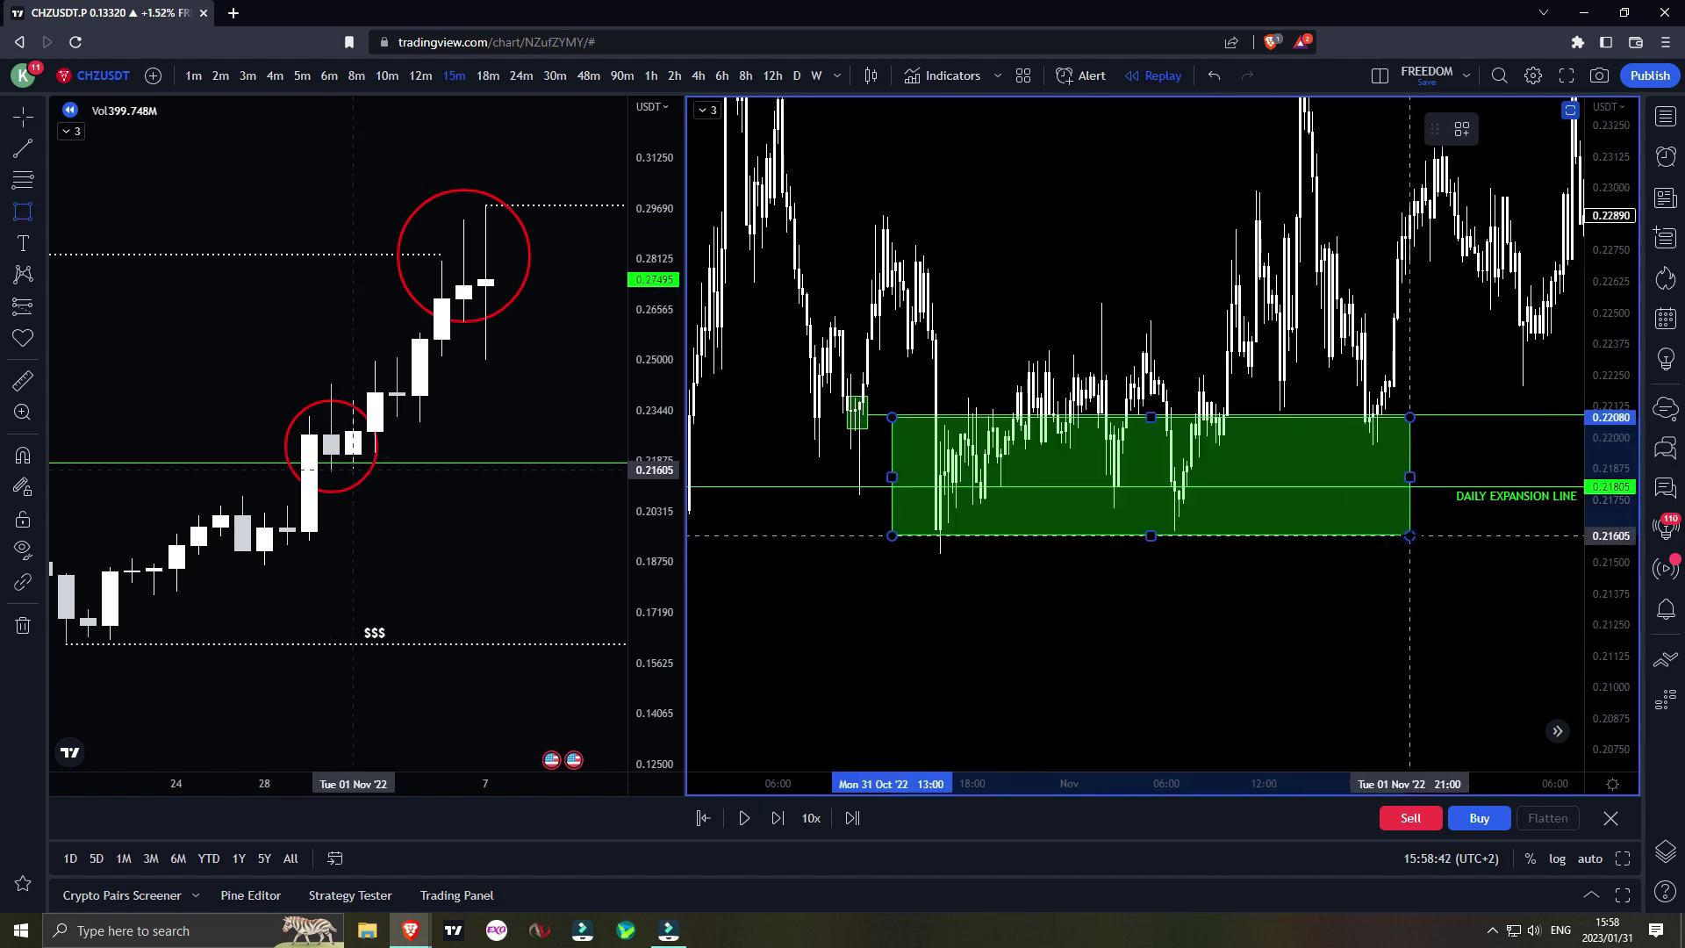
left_click(1426, 535)
left_click_drag(1358, 576, 1320, 602)
left_click_drag(1606, 373, 1600, 444)
left_click_drag(1501, 534, 1464, 594)
scroll(1317, 639, "down", 2)
scroll(1443, 596, "up", 2)
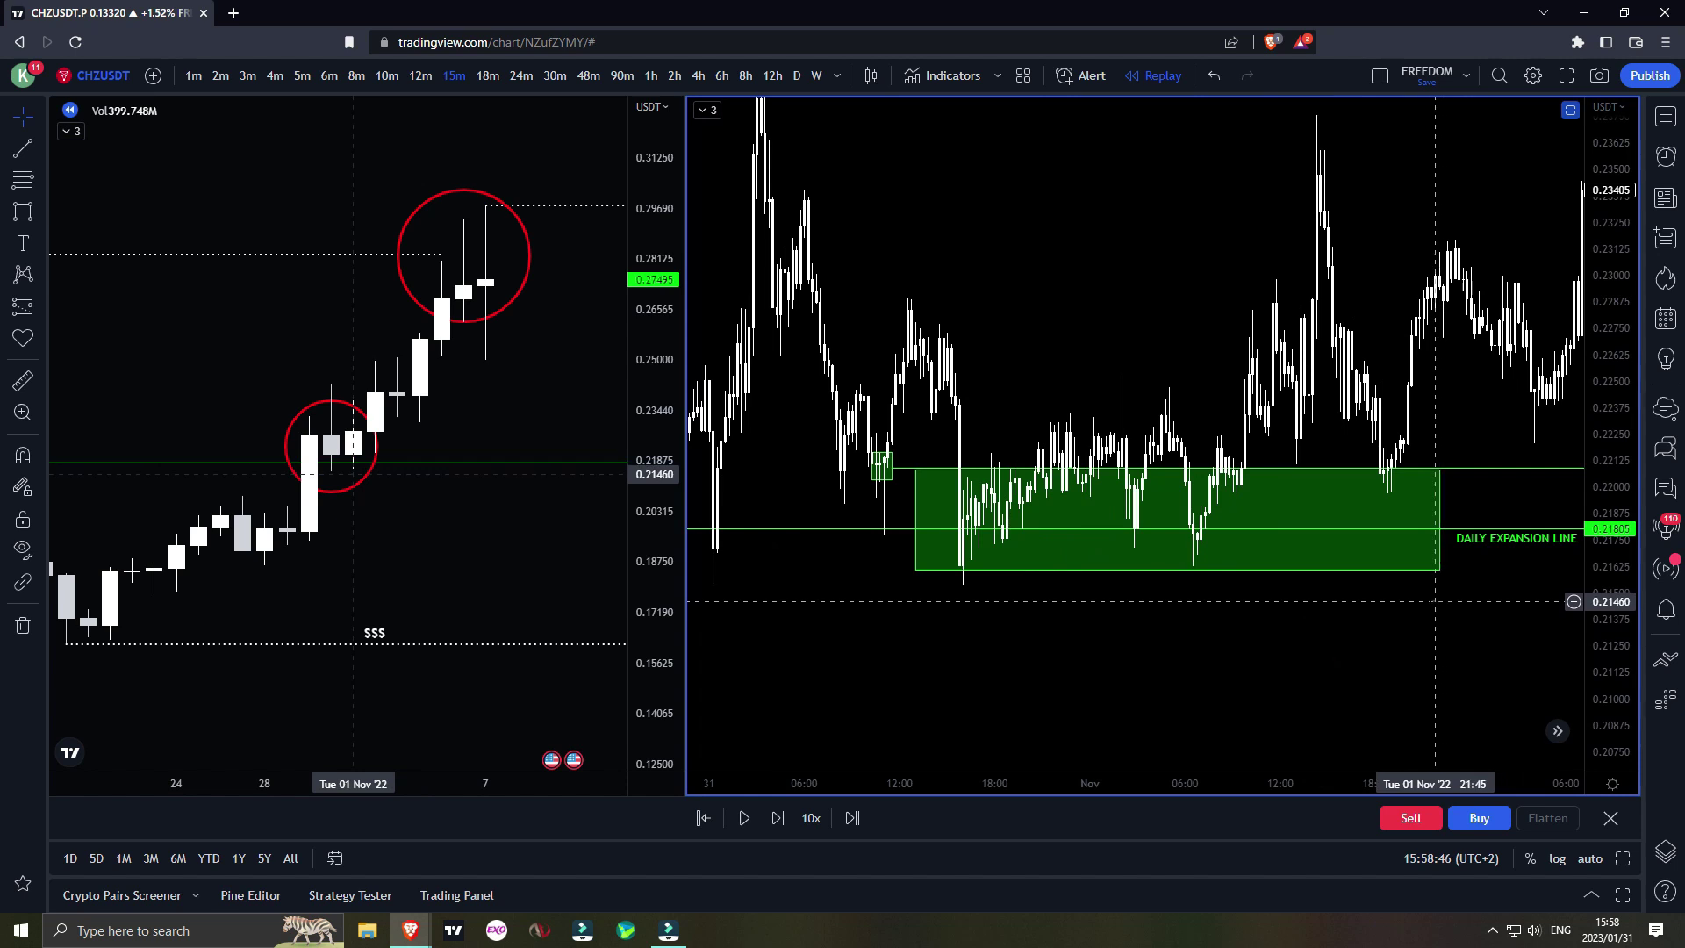
scroll(1435, 602, "down", 3)
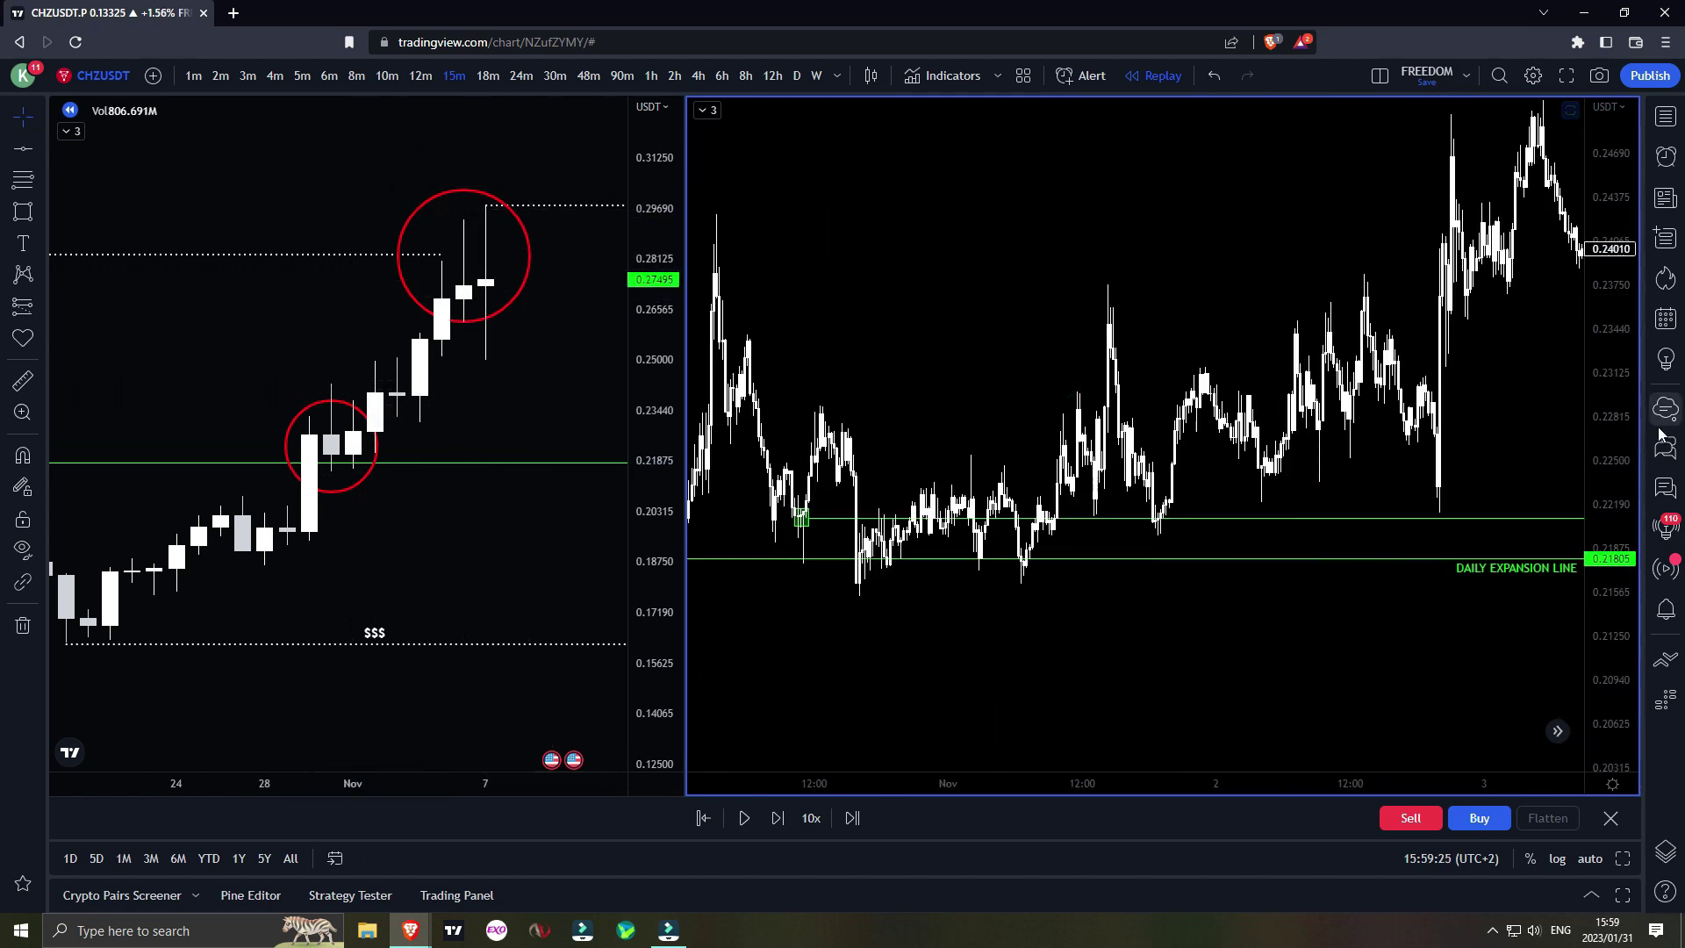
- Circle the 15-minute low that wicks below the daily expansion line at about 16:00 on 31 October
left_click_drag(1638, 431, 1587, 308)
left_click_drag(1090, 666, 1157, 640)
scroll(1130, 633, "up", 1)
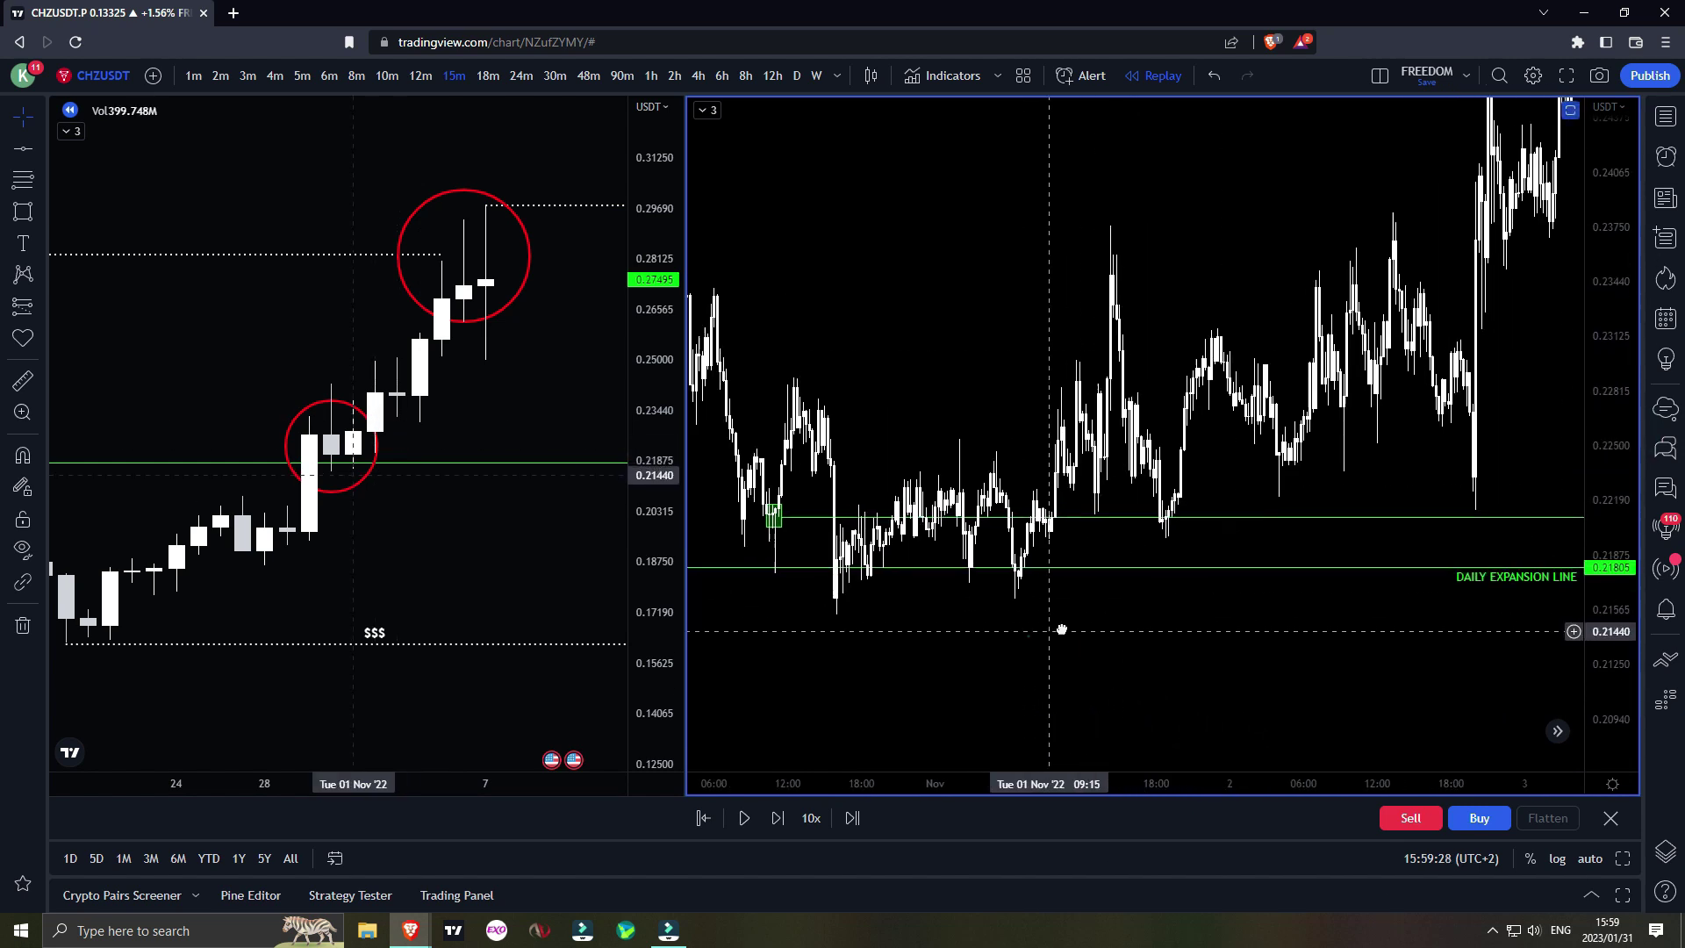
left_click_drag(1027, 636, 1064, 630)
left_click(40, 211)
left_click(66, 321)
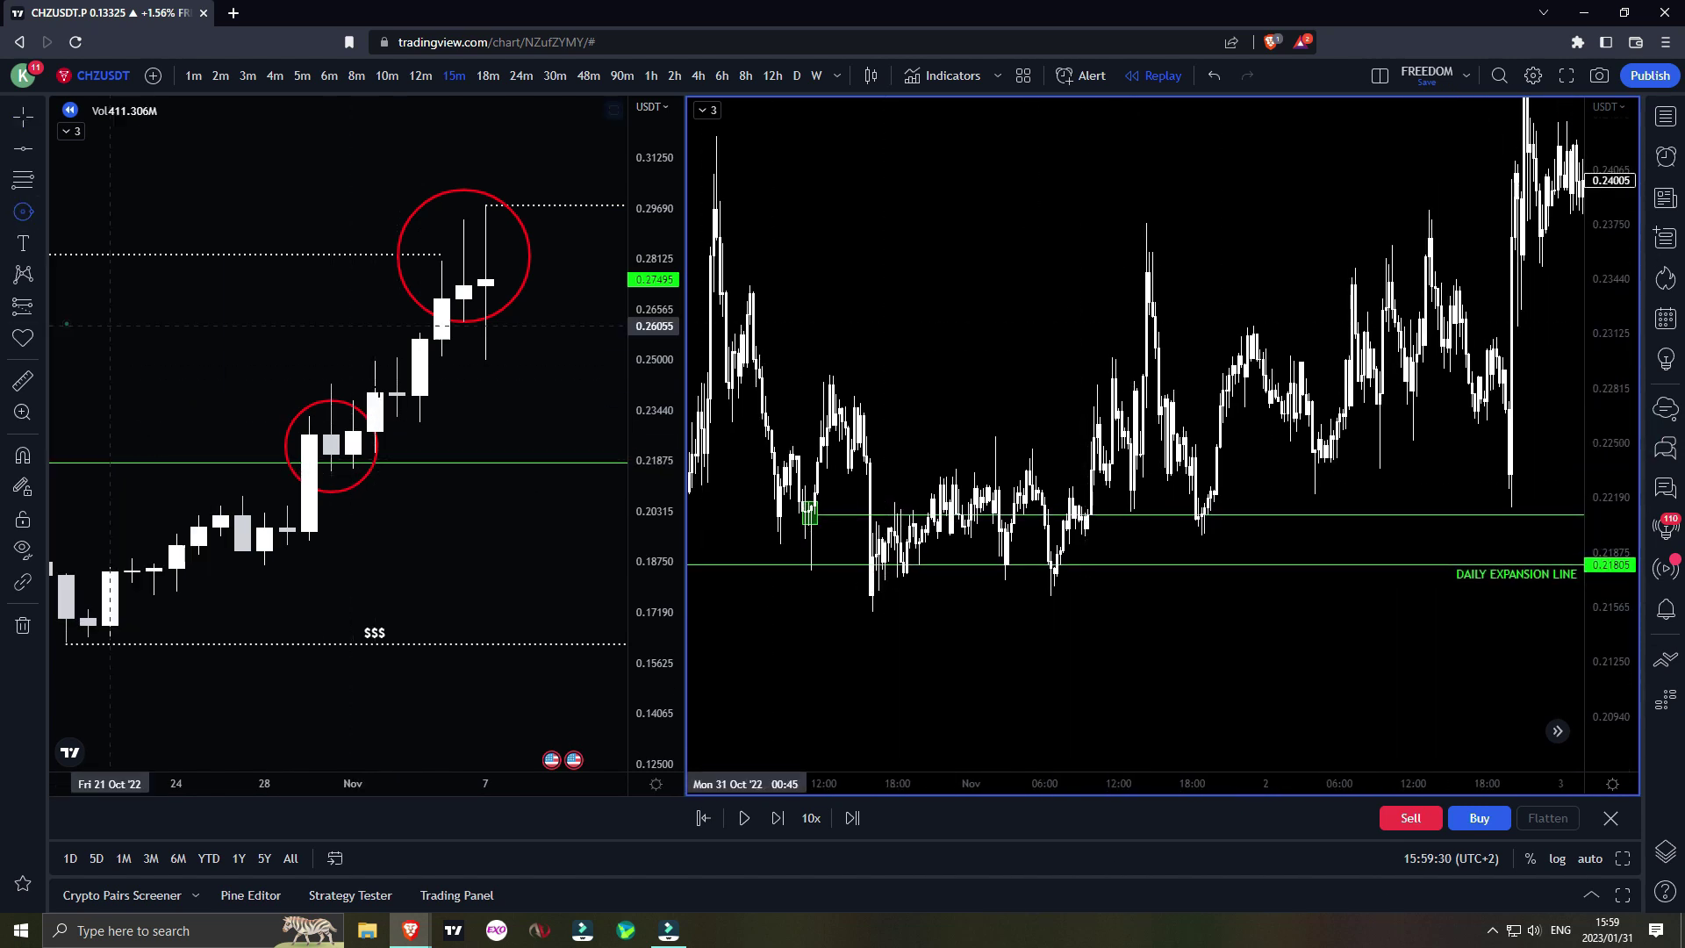
left_click_drag(870, 598, 889, 606)
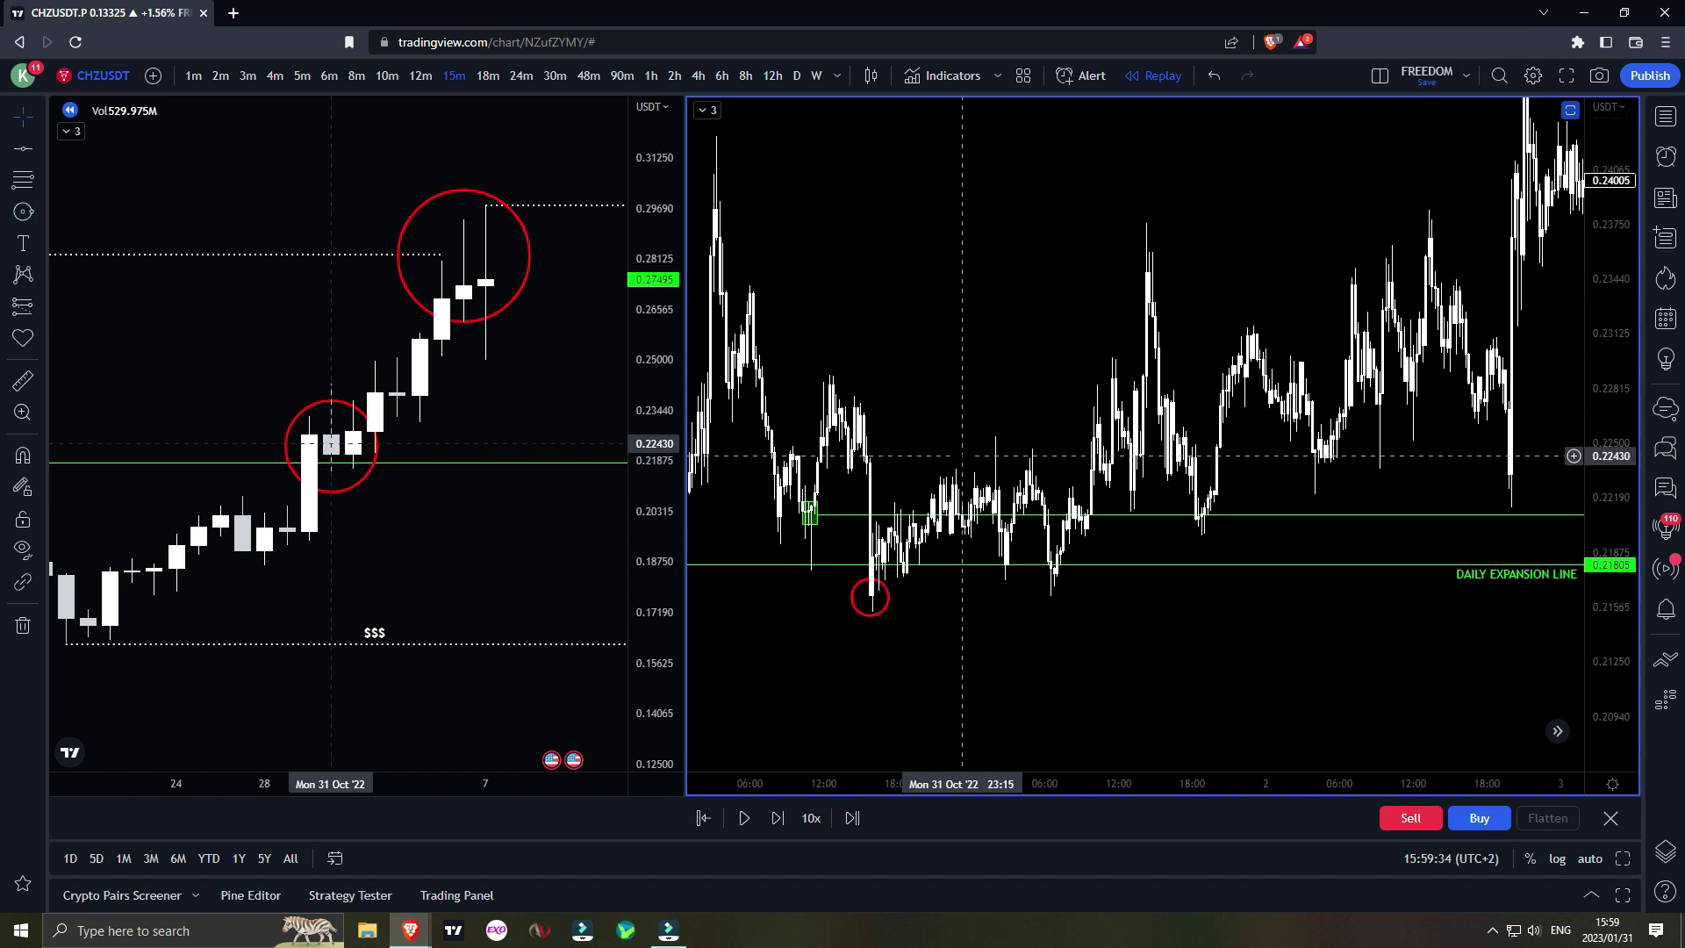
- Mark the 15-minute high of about 0.2288 on 31 October with a dotted $$$ line and set the daily expansion line at 0.21755
left_click_drag(962, 456, 950, 463)
left_click(40, 149)
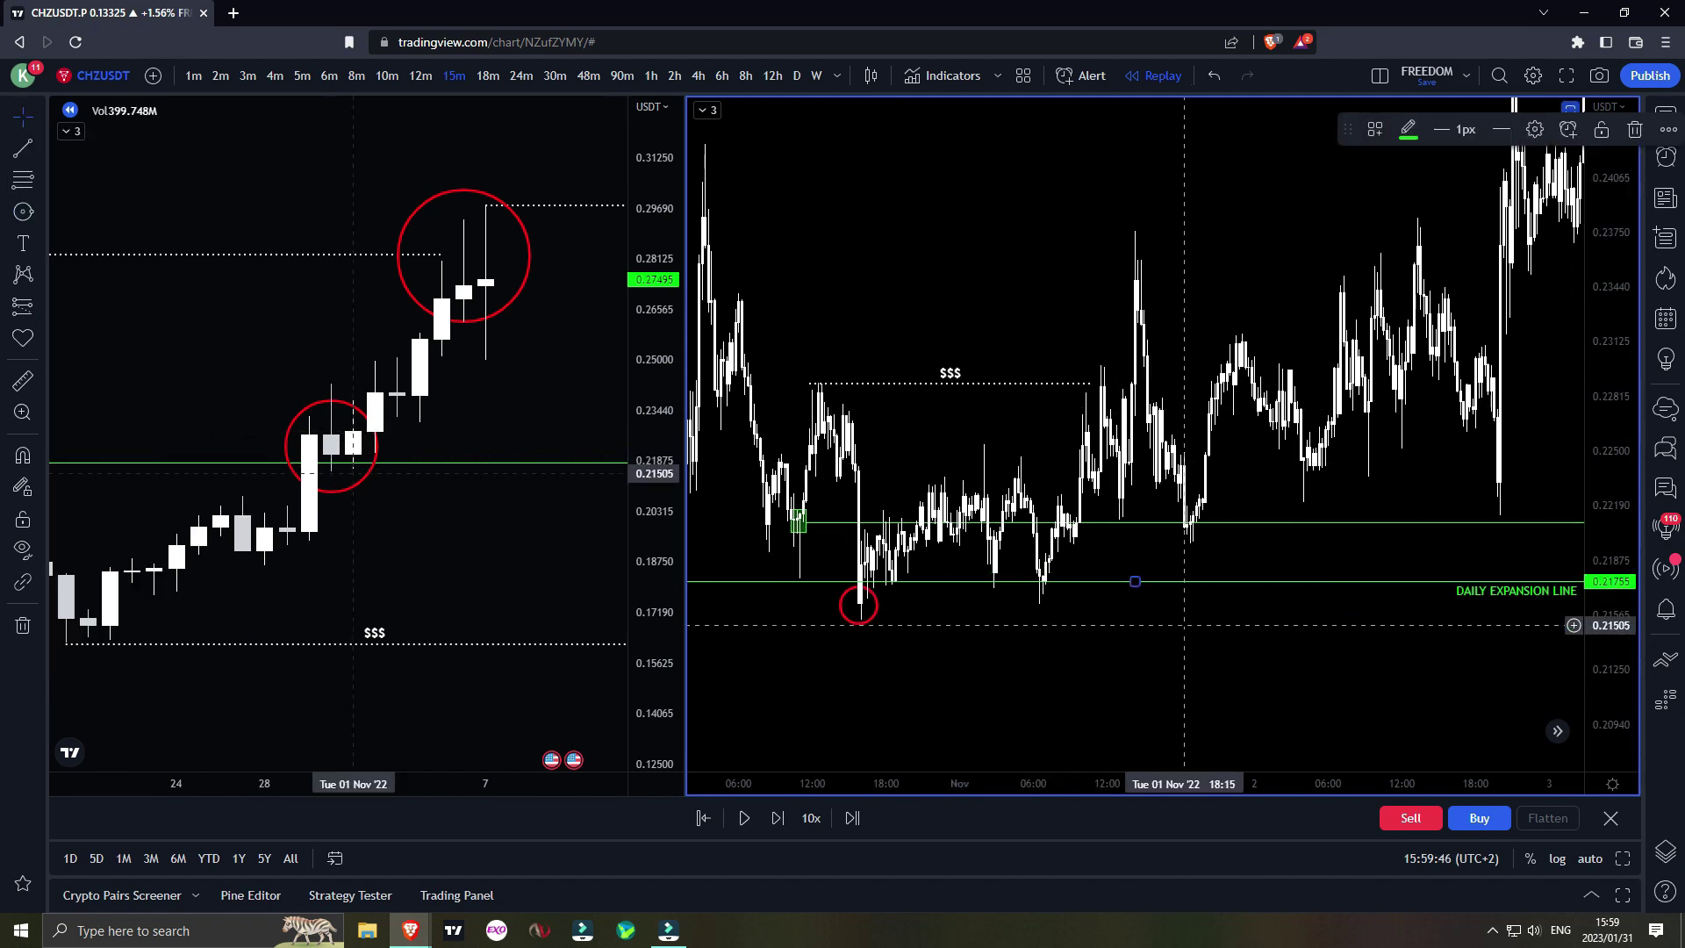
- Circle the early 1 November lows at the daily expansion line and the retest of the 15-minute line around 19:00
left_click_drag(1185, 625, 1150, 645)
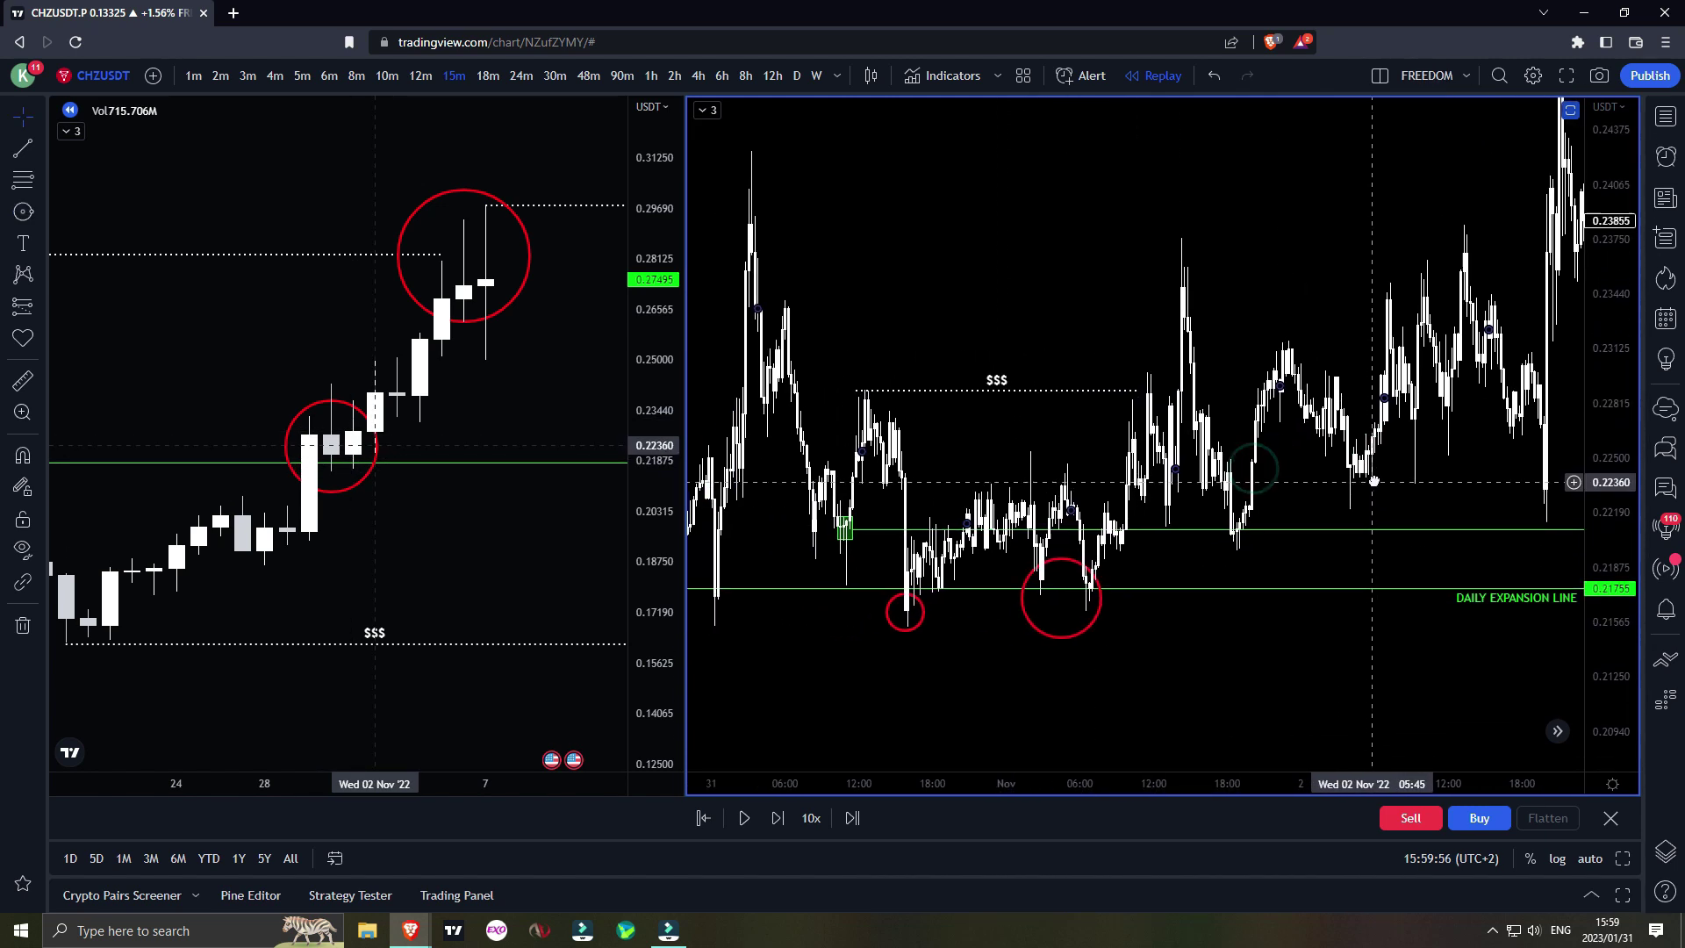
left_click(27, 206)
left_click(1098, 555)
left_click(1122, 568)
left_click_drag(1166, 560, 1353, 543)
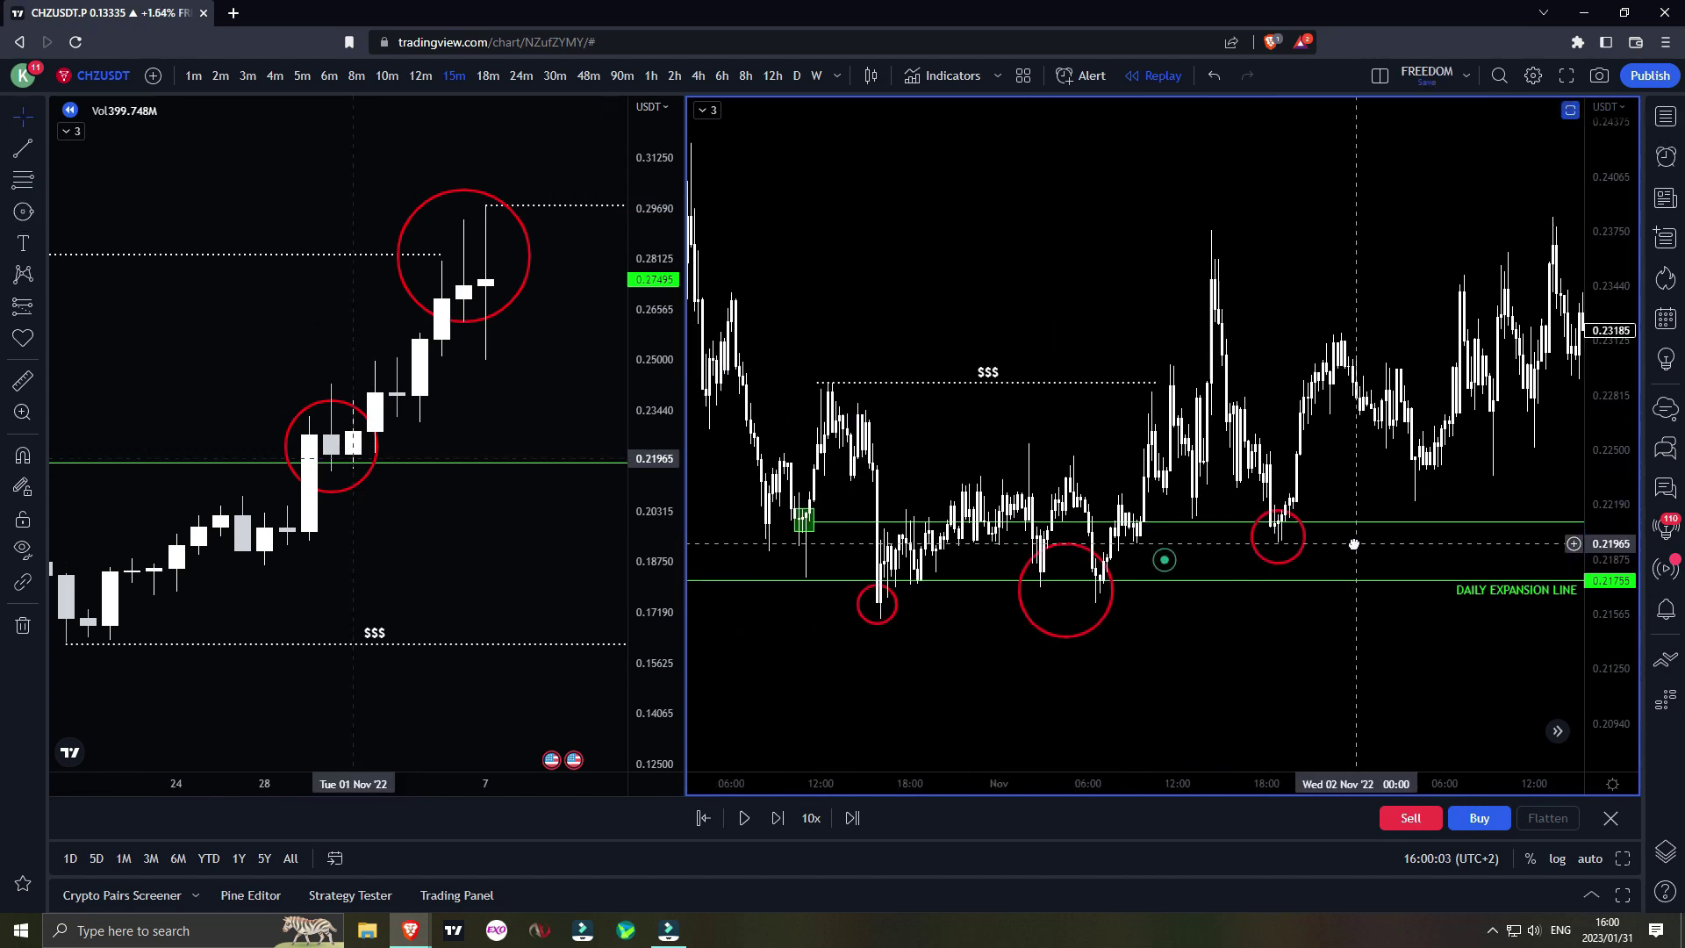
- Label the 15-minute line 15MIN EXPANSION LINE and mark the 1 November 14:15 high at 0.23745 with a dotted $$$ line
scroll(1354, 543, "up", 3)
left_click_drag(1630, 525, 1624, 474)
scroll(1508, 500, "up", 3)
left_click_drag(1050, 532, 1038, 485)
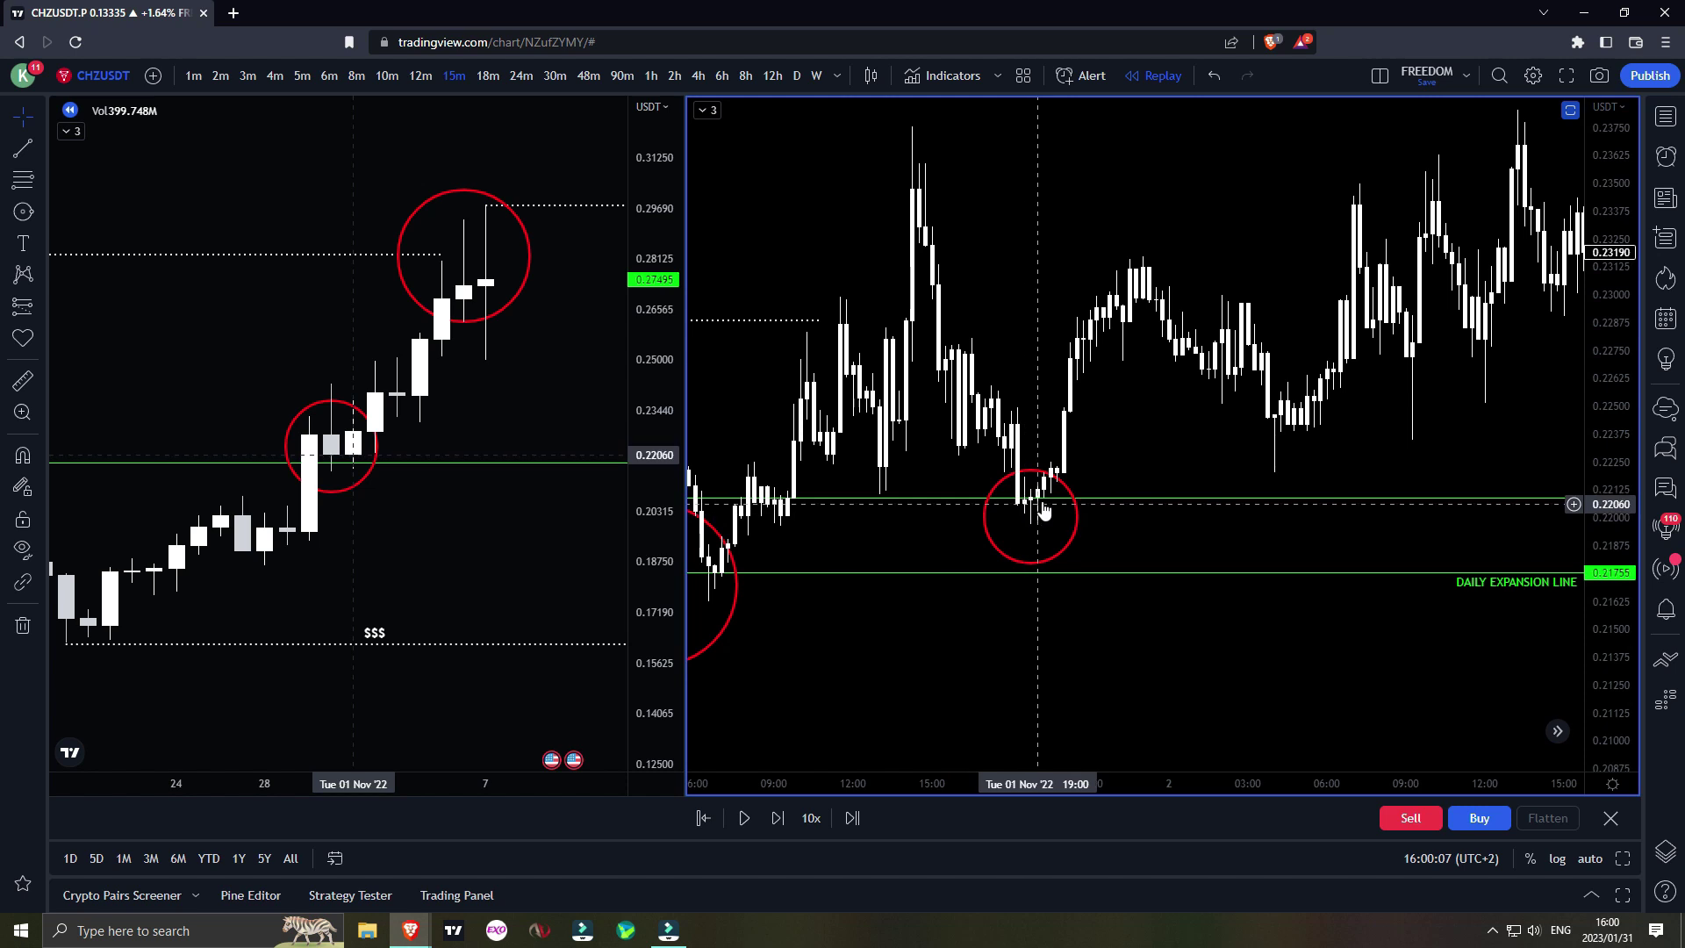
scroll(1098, 506, "down", 3)
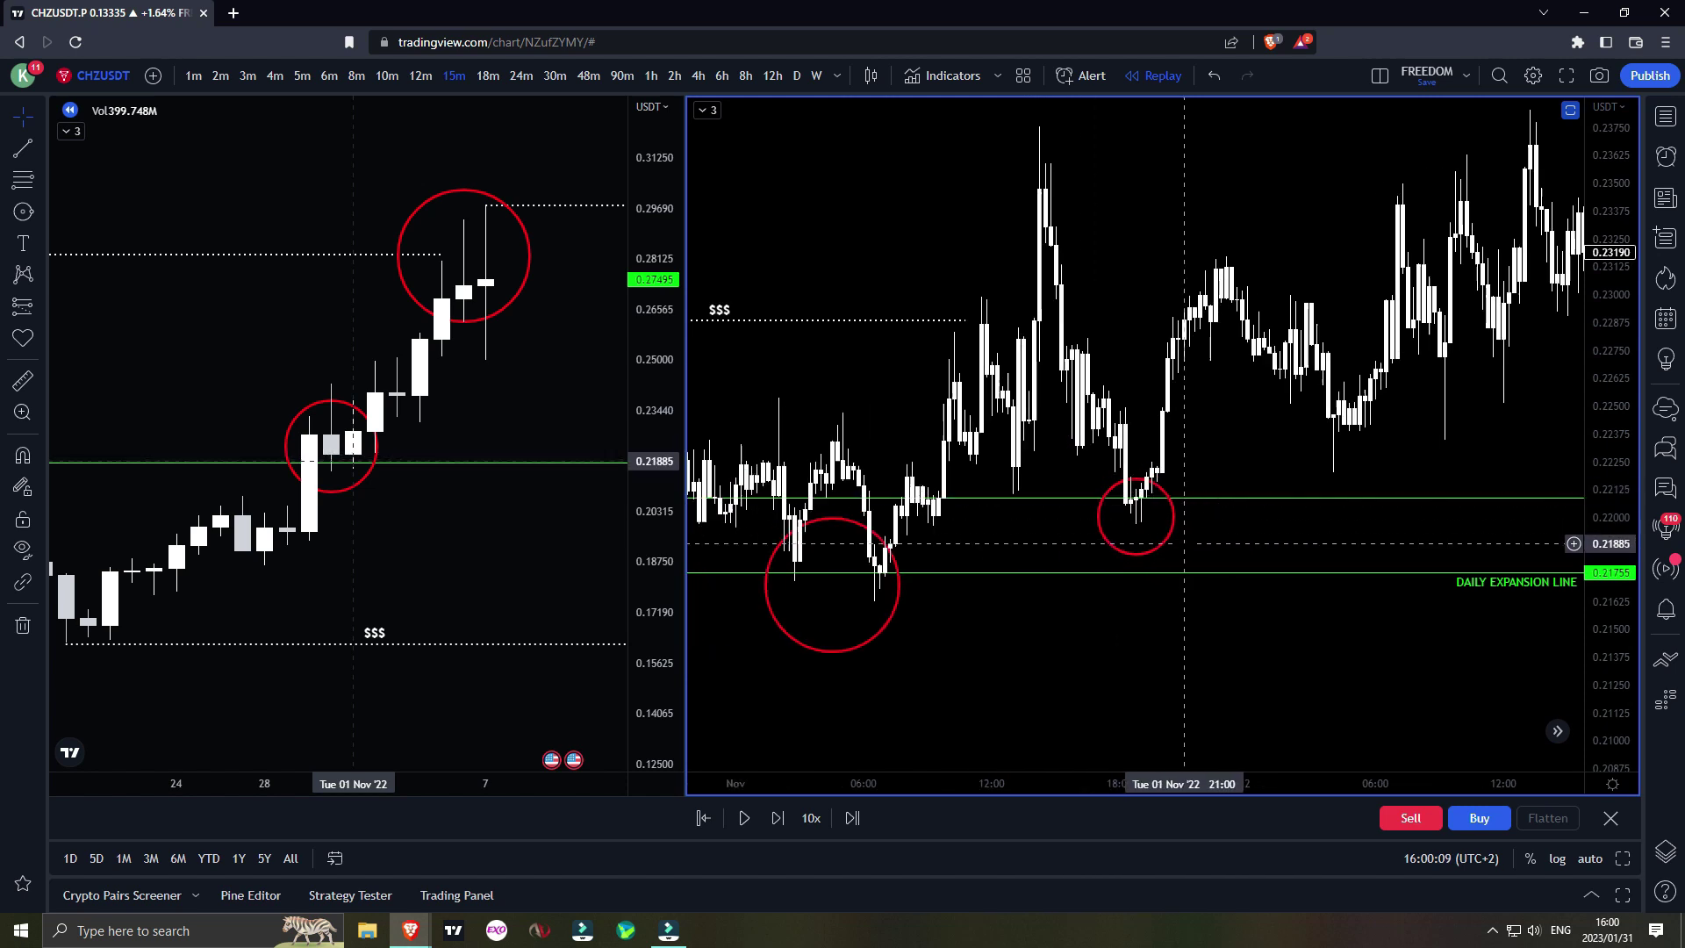
scroll(1247, 571, "up", 3)
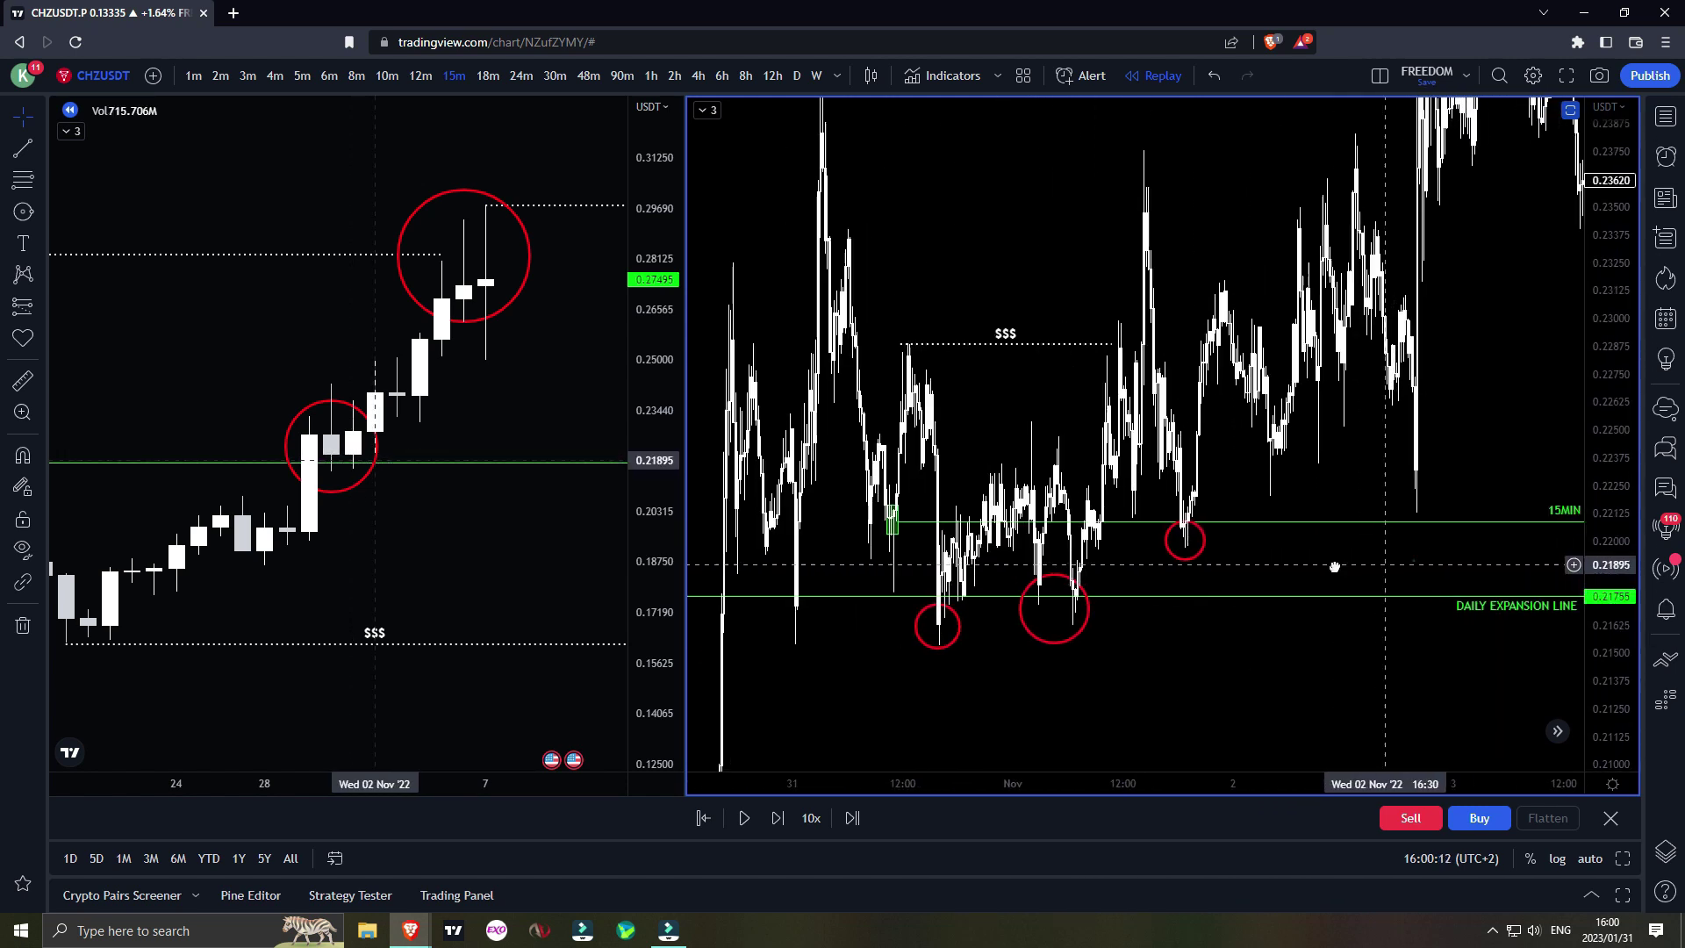
left_click(906, 198)
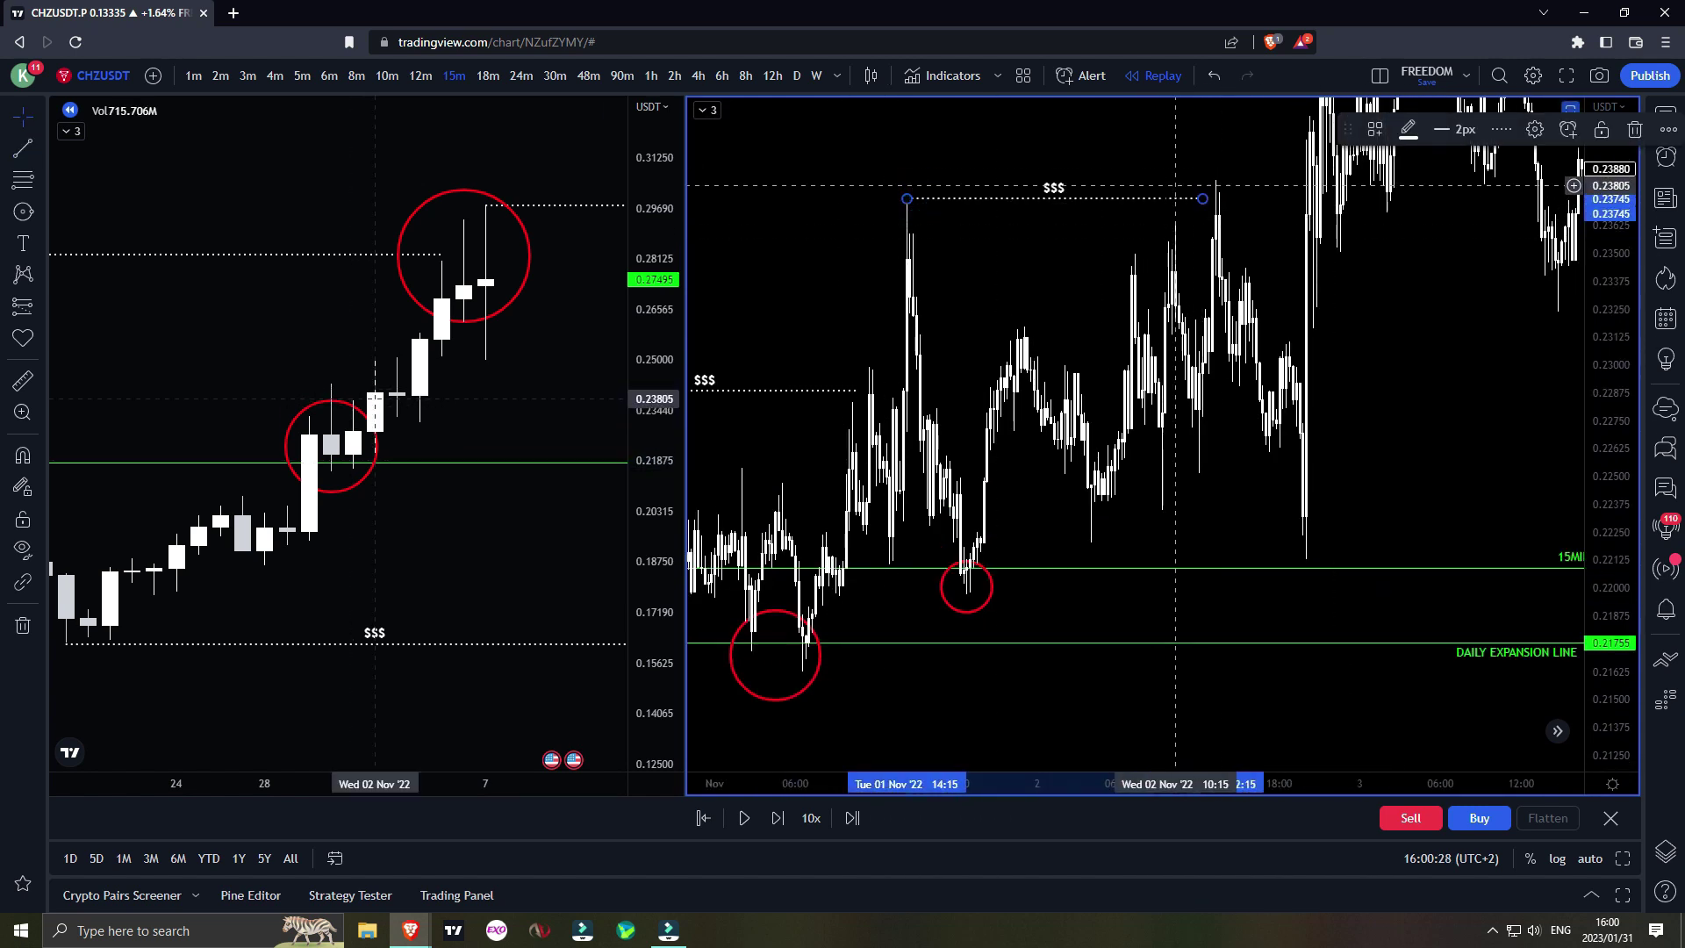
- Examine the daily $$$ liquidity levels and the circled candles from October to 7 November
left_click(305, 488)
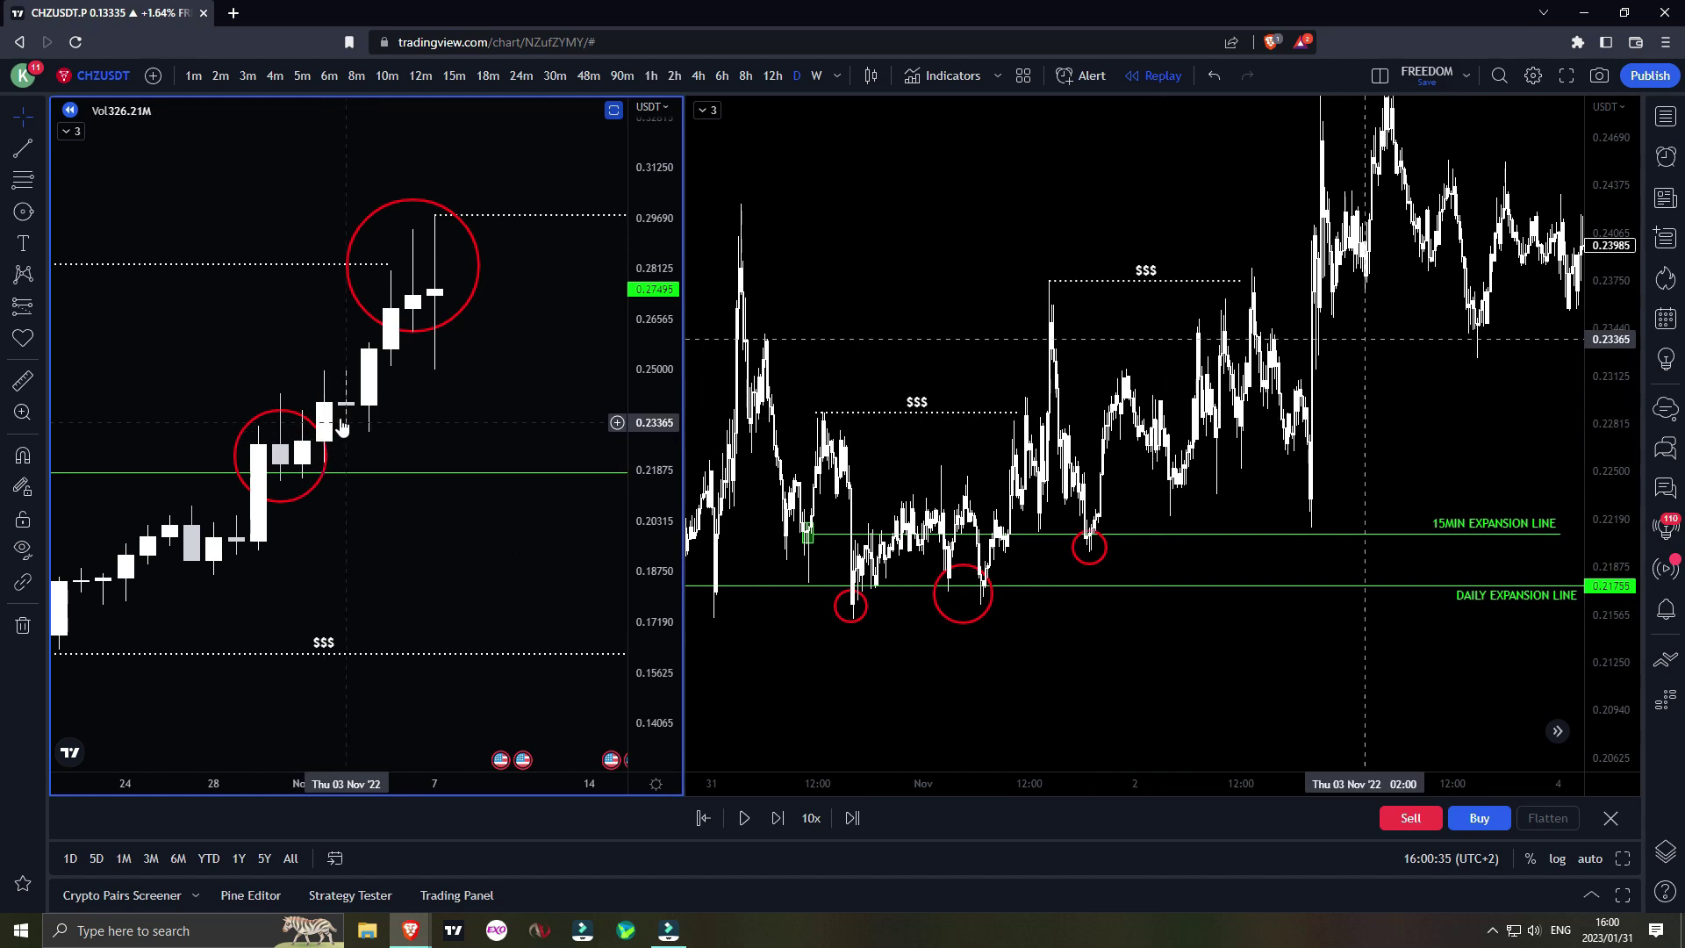
scroll(475, 355, "down", 3)
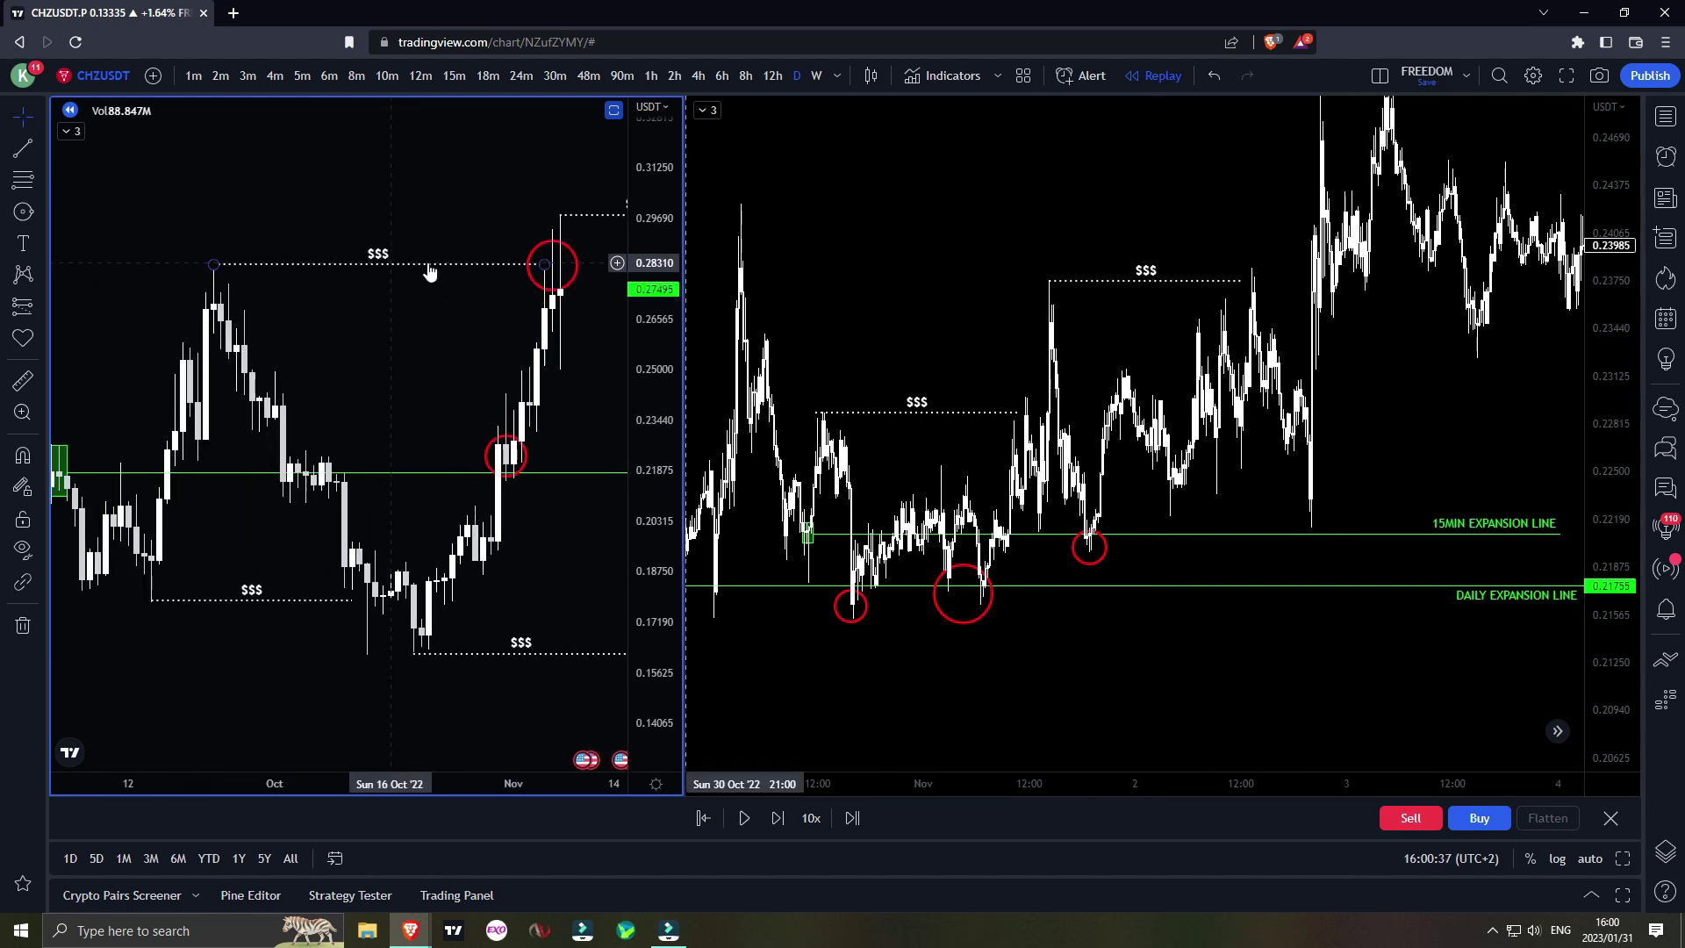
scroll(430, 273, "up", 3)
left_click(357, 335)
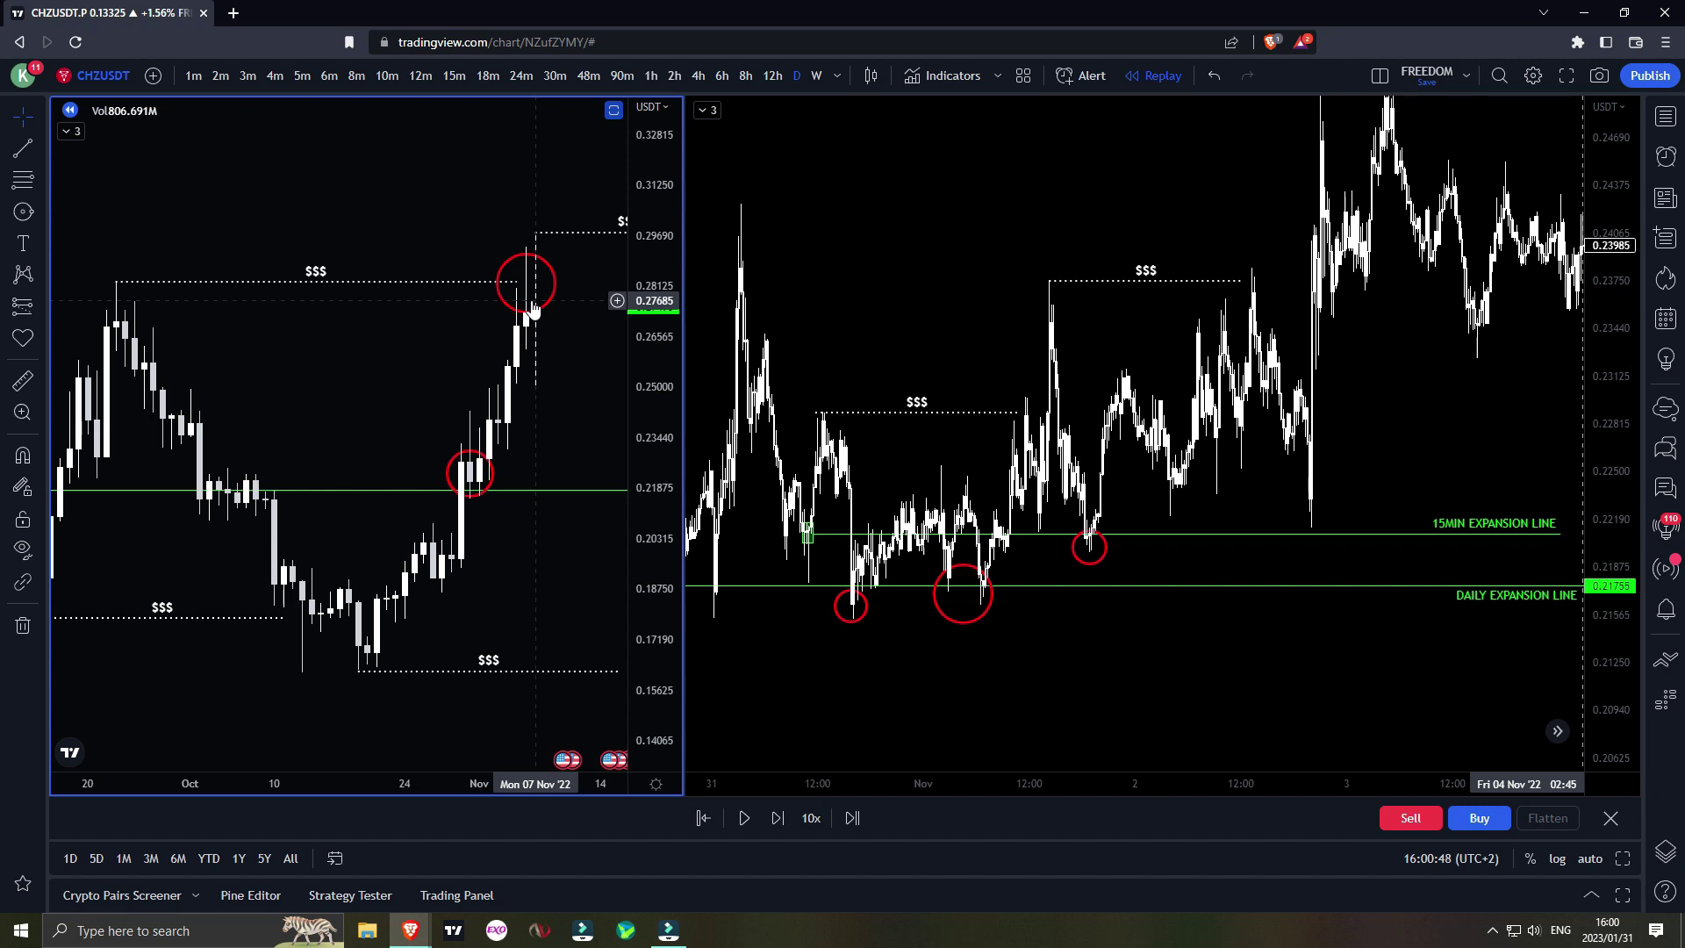
- Examine the circled 15-minute retests against the expansion lines and the $$$ levels from 31 October to 2 November
left_click_drag(922, 331, 1206, 307)
scroll(1141, 319, "up", 3)
left_click_drag(1619, 485, 1618, 429)
left_click_drag(1075, 323, 1134, 308)
scroll(1137, 312, "up", 2)
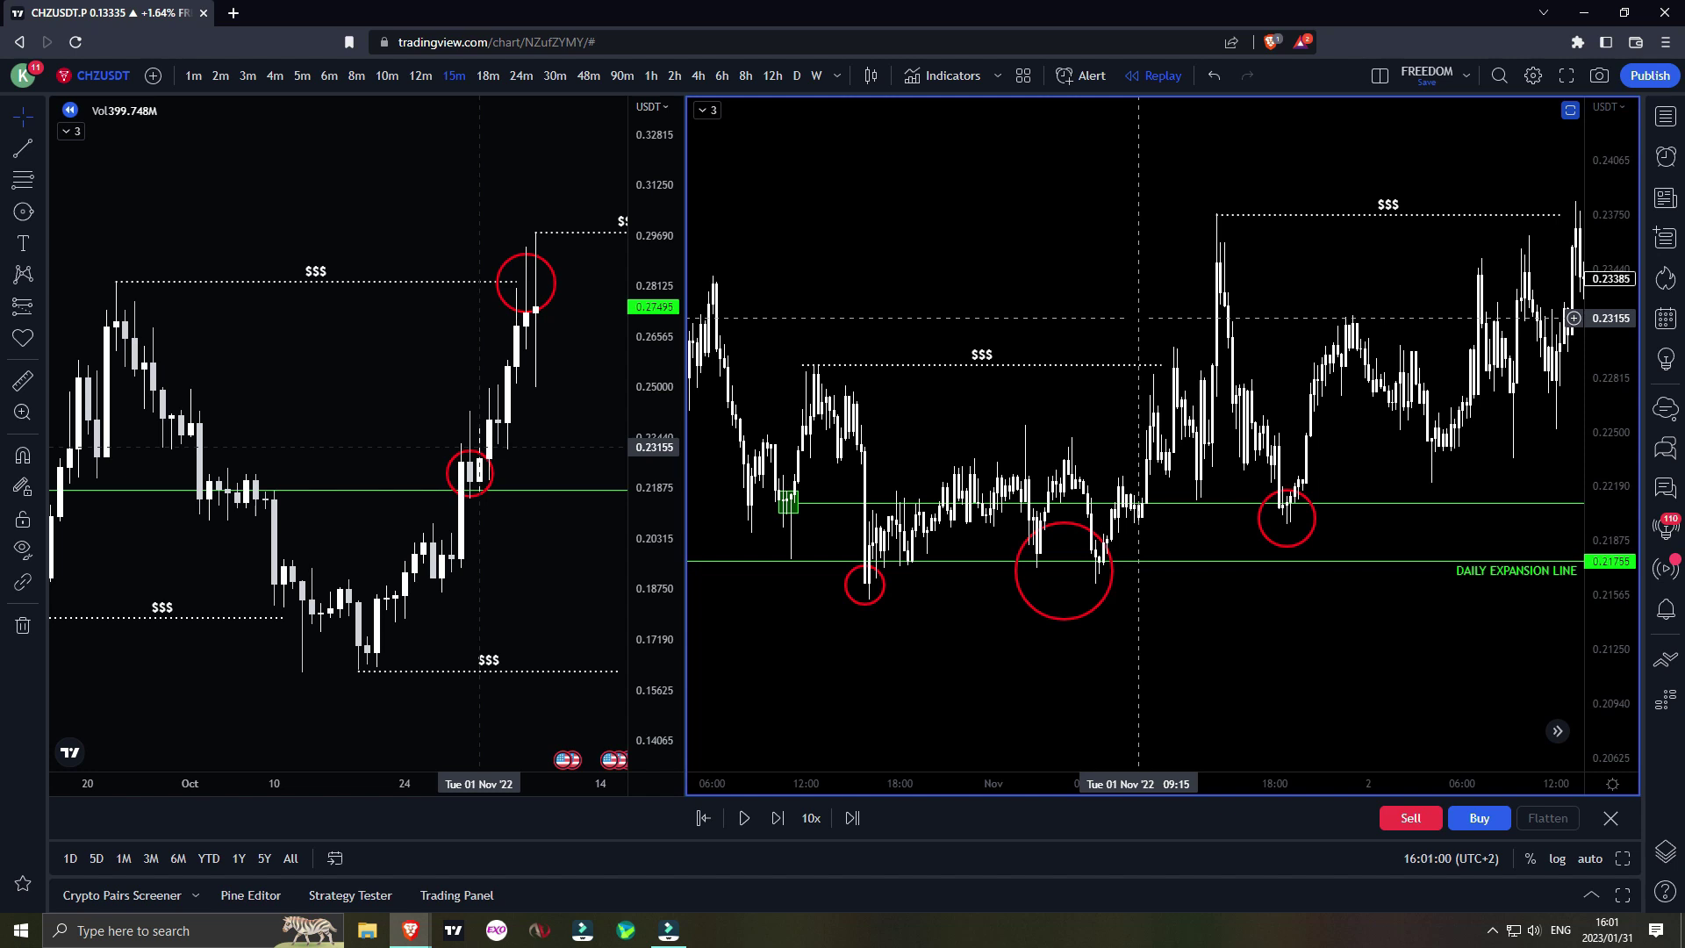
left_click_drag(1126, 323, 1254, 296)
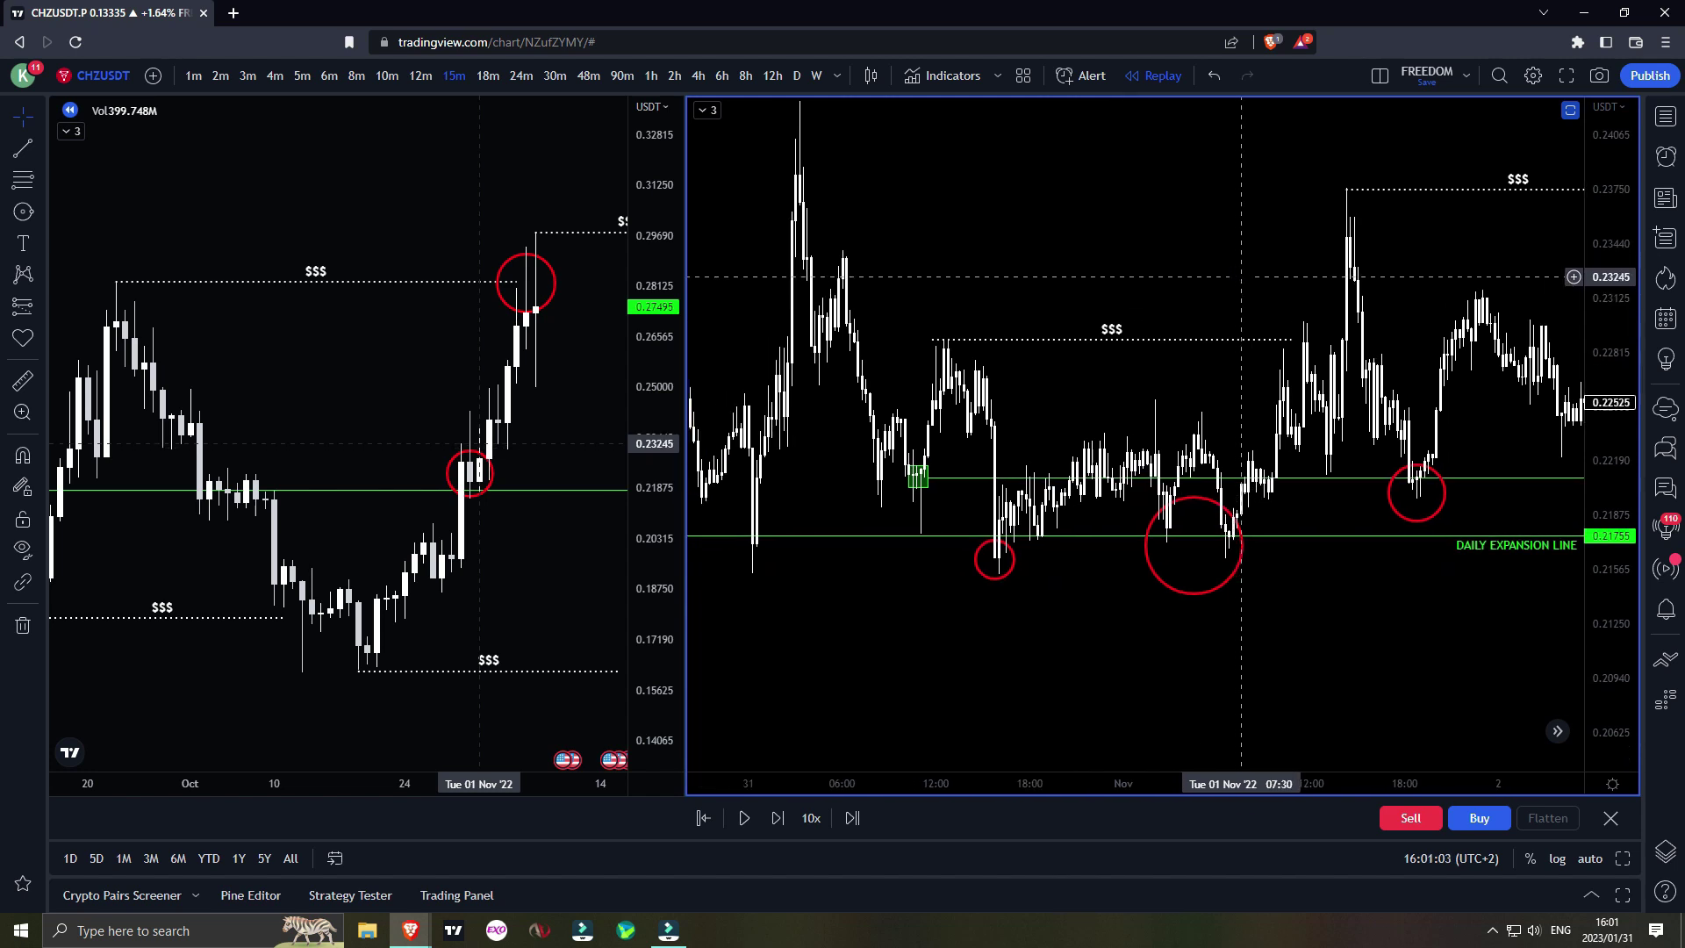
scroll(1246, 298, "up", 1)
left_click_drag(1099, 370, 1035, 331)
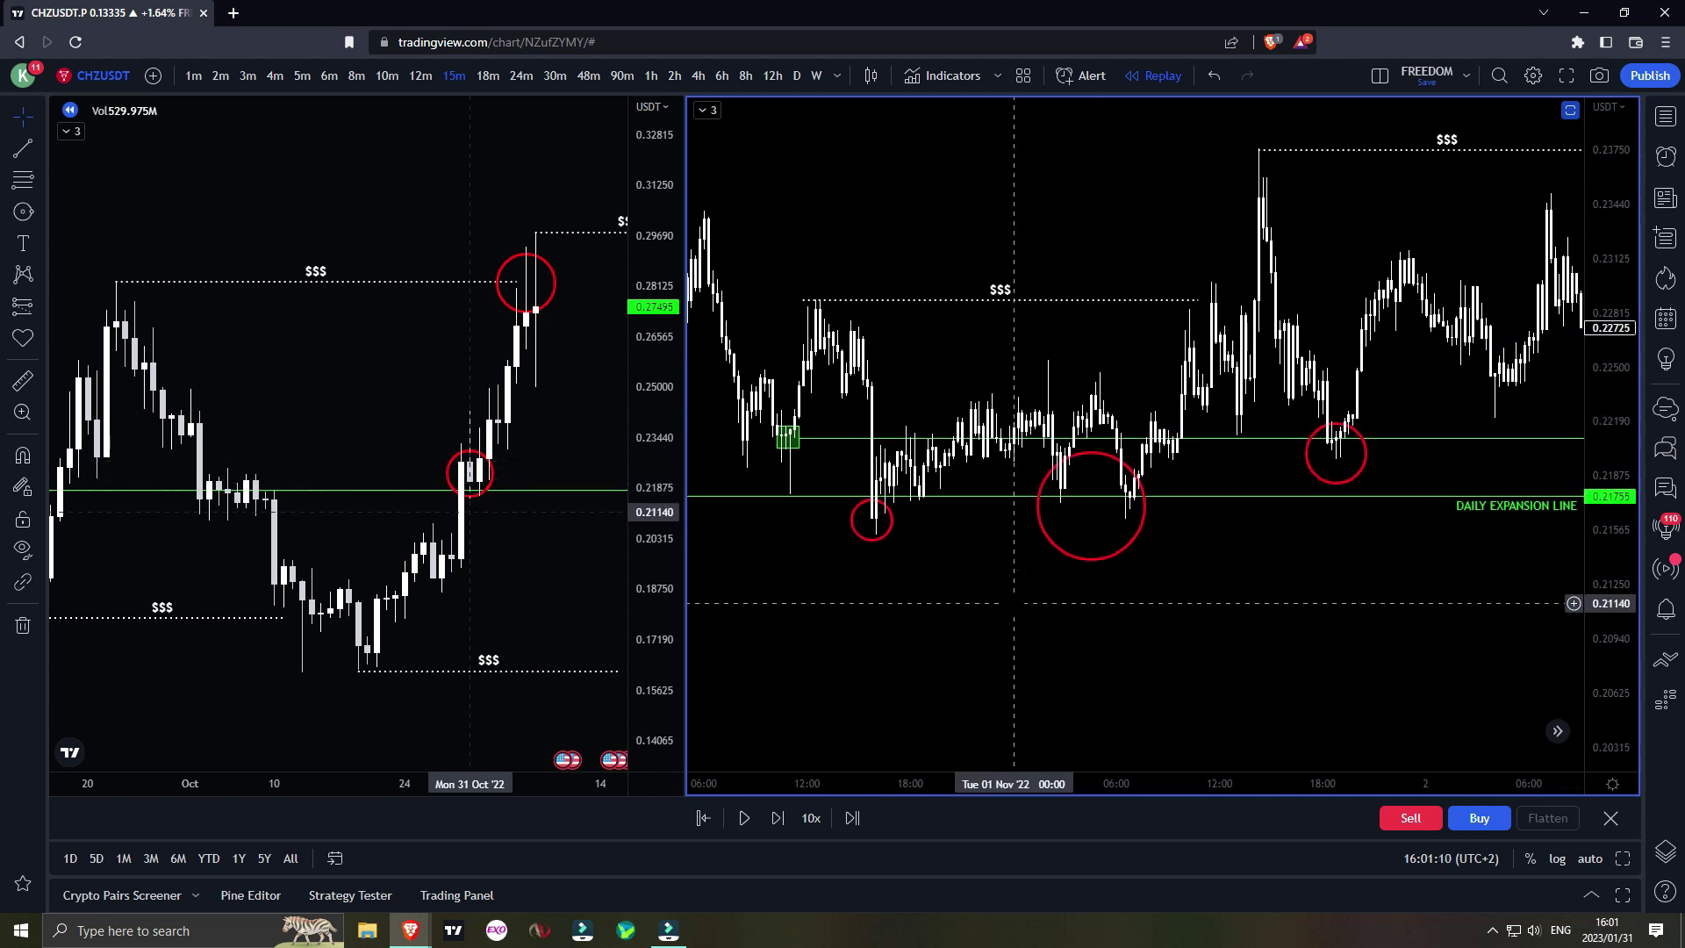
- Box the 15-minute candles around 12:30 on 1 November at about 0.2255 in green and extend a horizontal line from the box
scroll(1349, 619, "down", 3)
left_click_drag(1427, 582, 1160, 648)
left_click_drag(1629, 291, 1607, 377)
scroll(1185, 594, "up", 3)
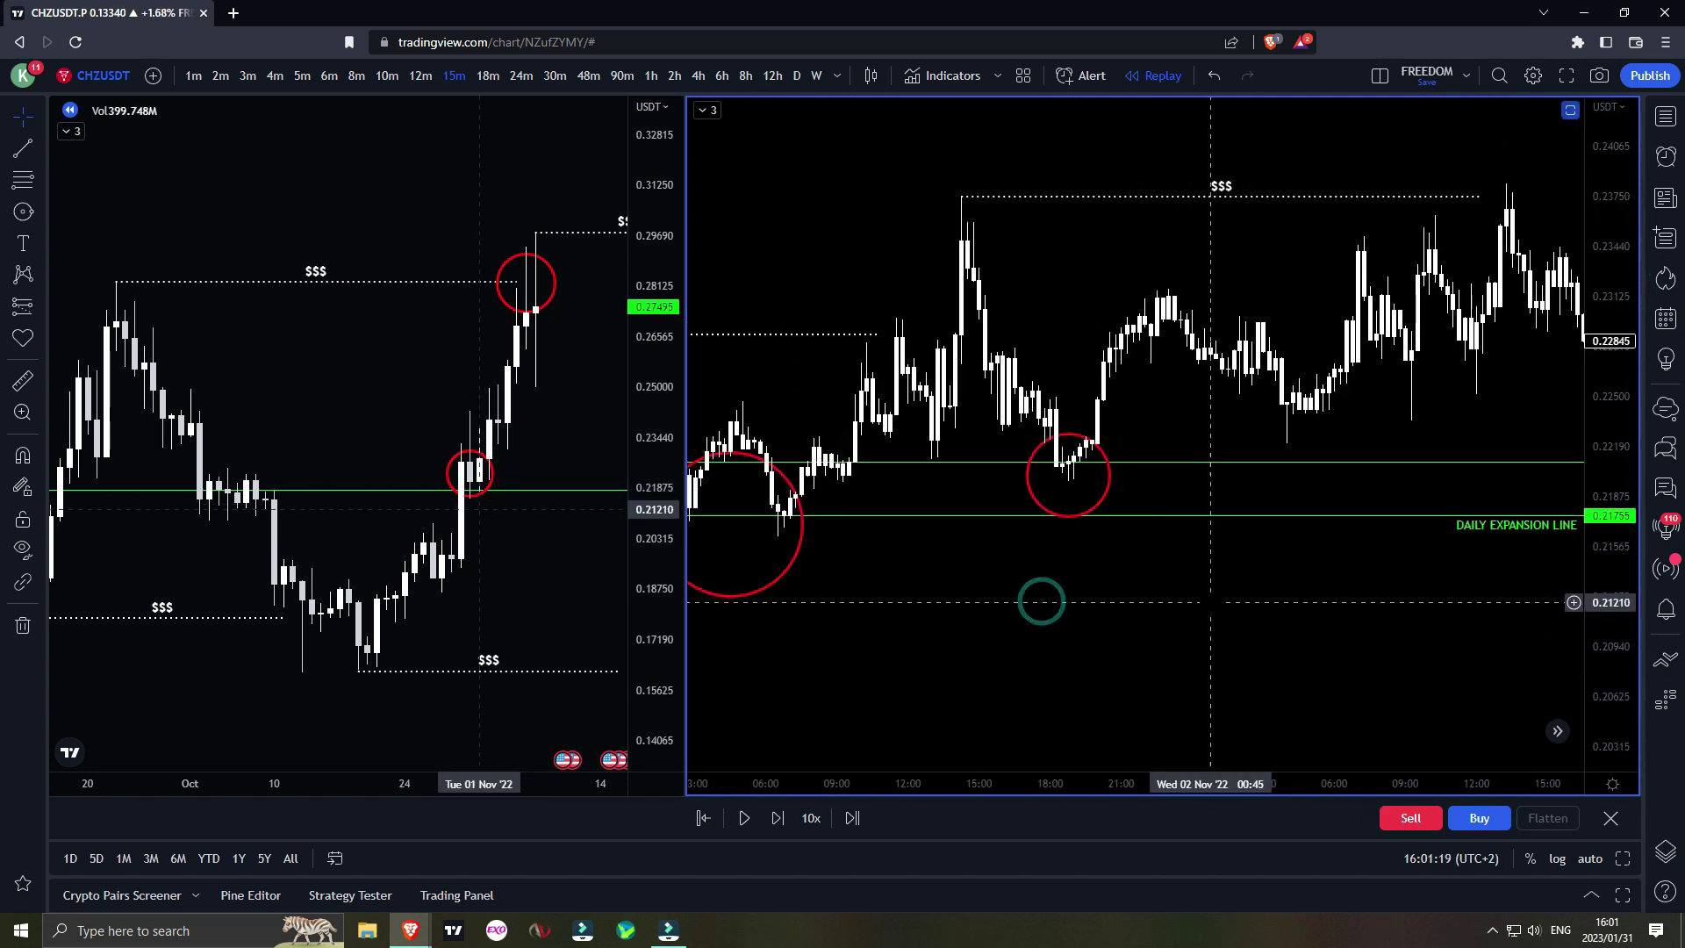
left_click(29, 216)
left_click(94, 284)
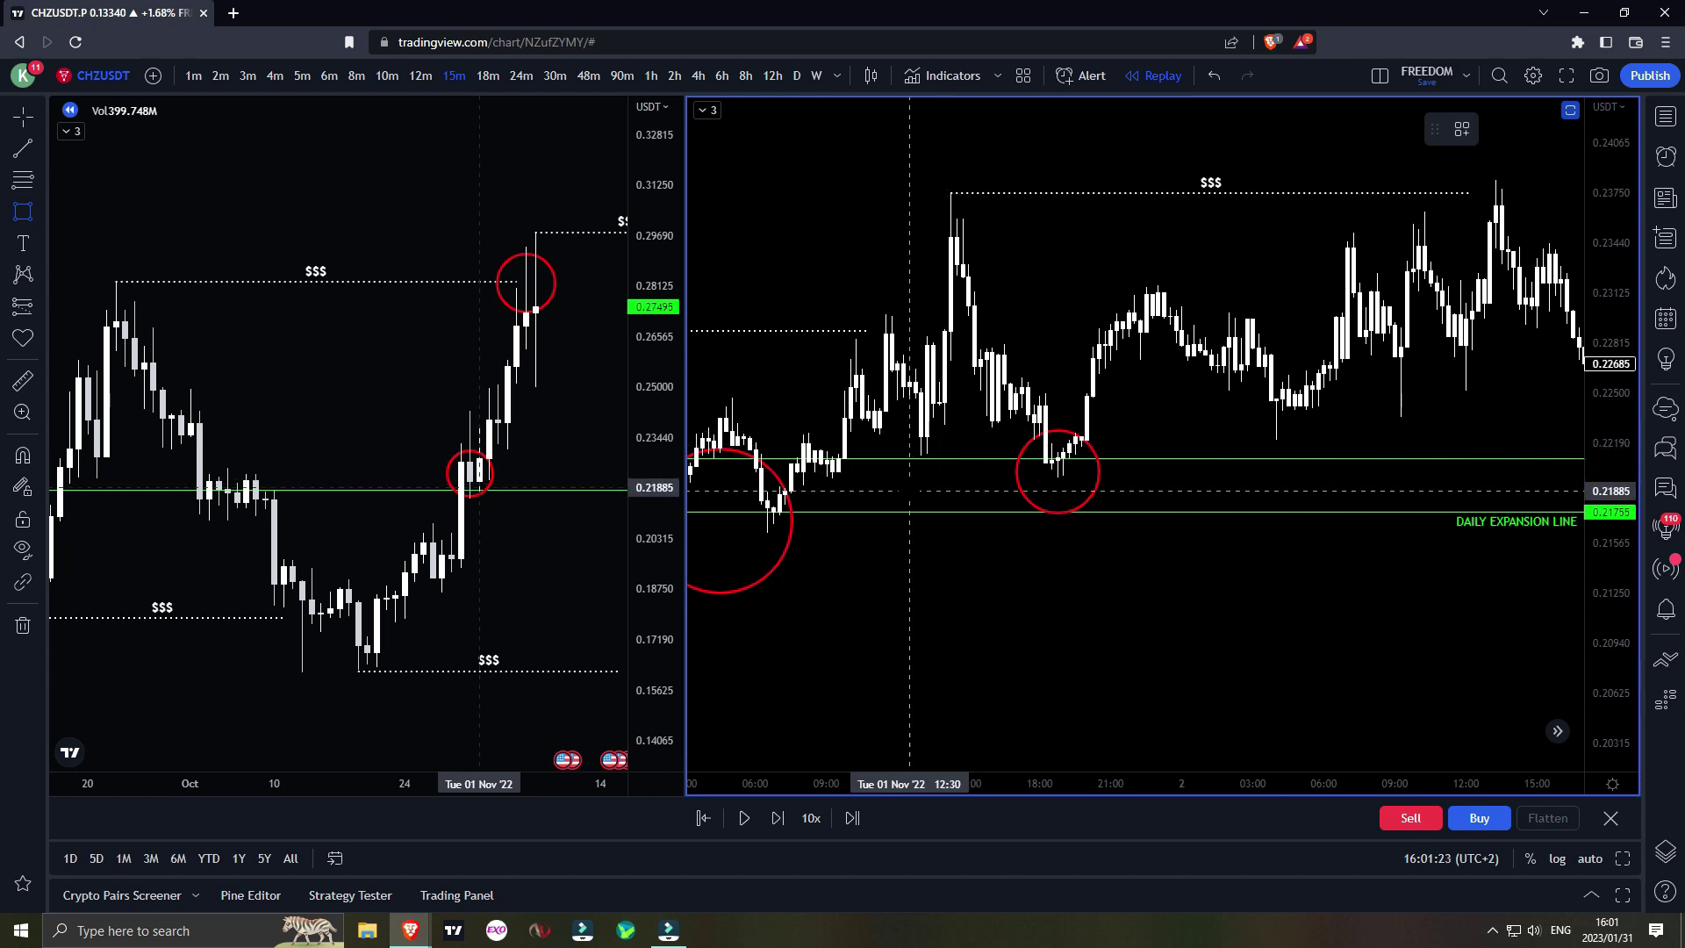
scroll(829, 377, "up", 1)
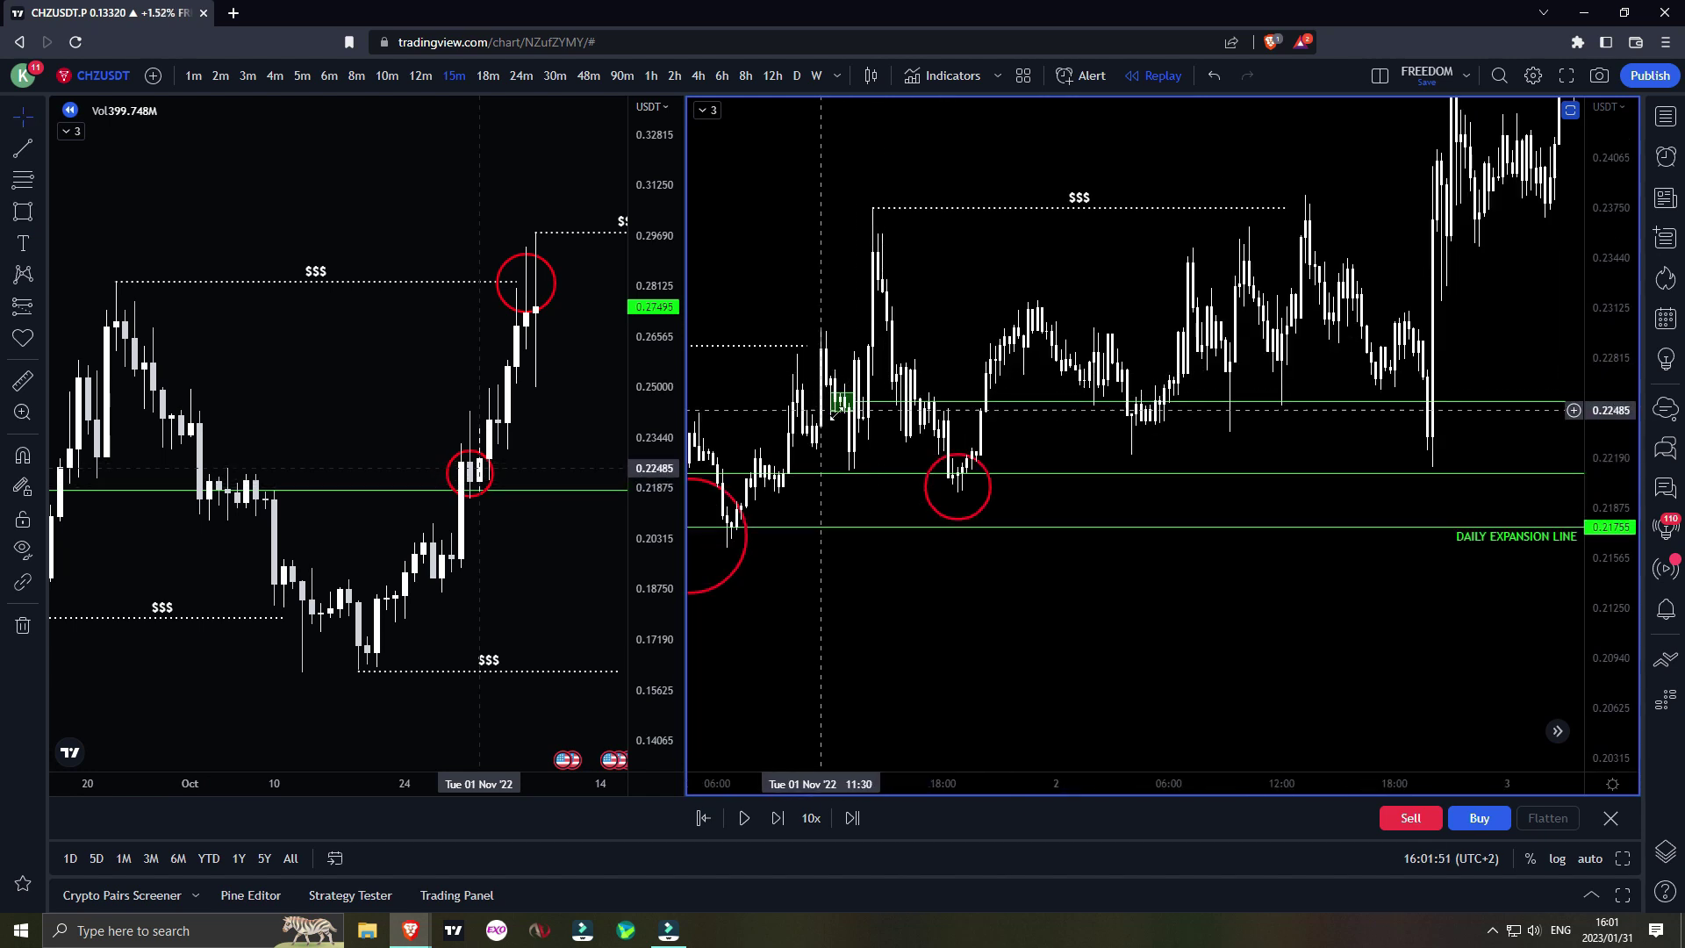
- Label the line extending from the 1 November box as 15MIN EXPANSION LINE
left_click_drag(1317, 584, 1119, 603)
scroll(1196, 575, "down", 3)
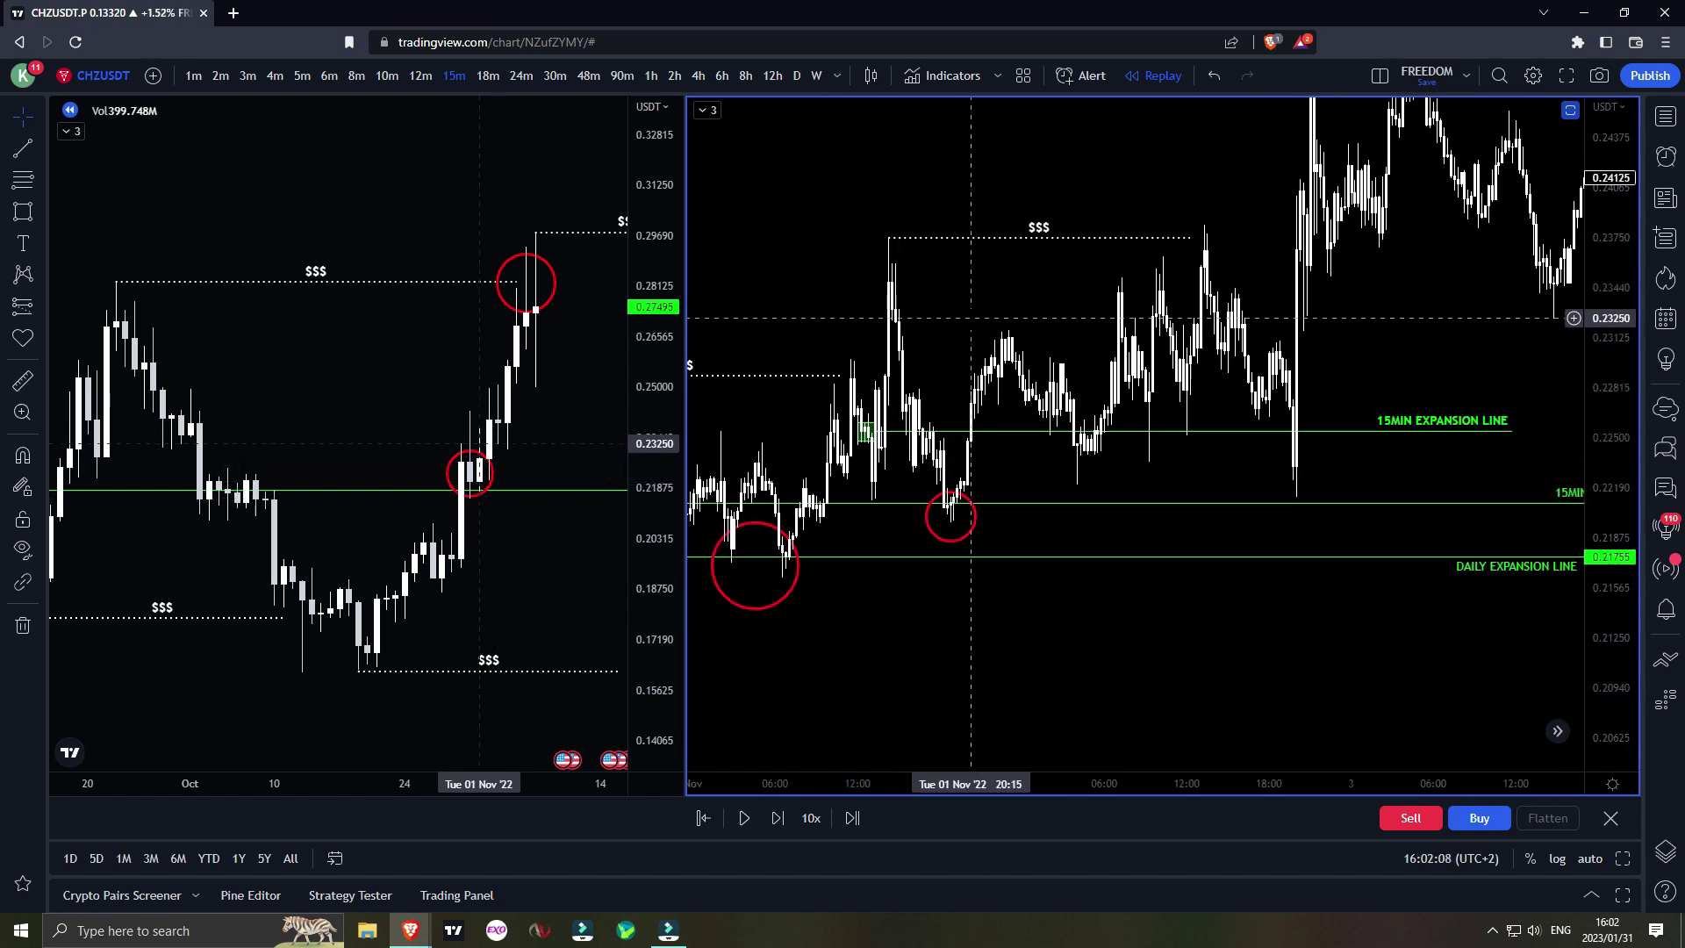
- Shade the 2 November retest zone below the upper 15-minute line with a green rectangle between about 0.2247 and 0.2213
left_click_drag(1214, 590, 1166, 582)
scroll(1190, 582, "up", 1)
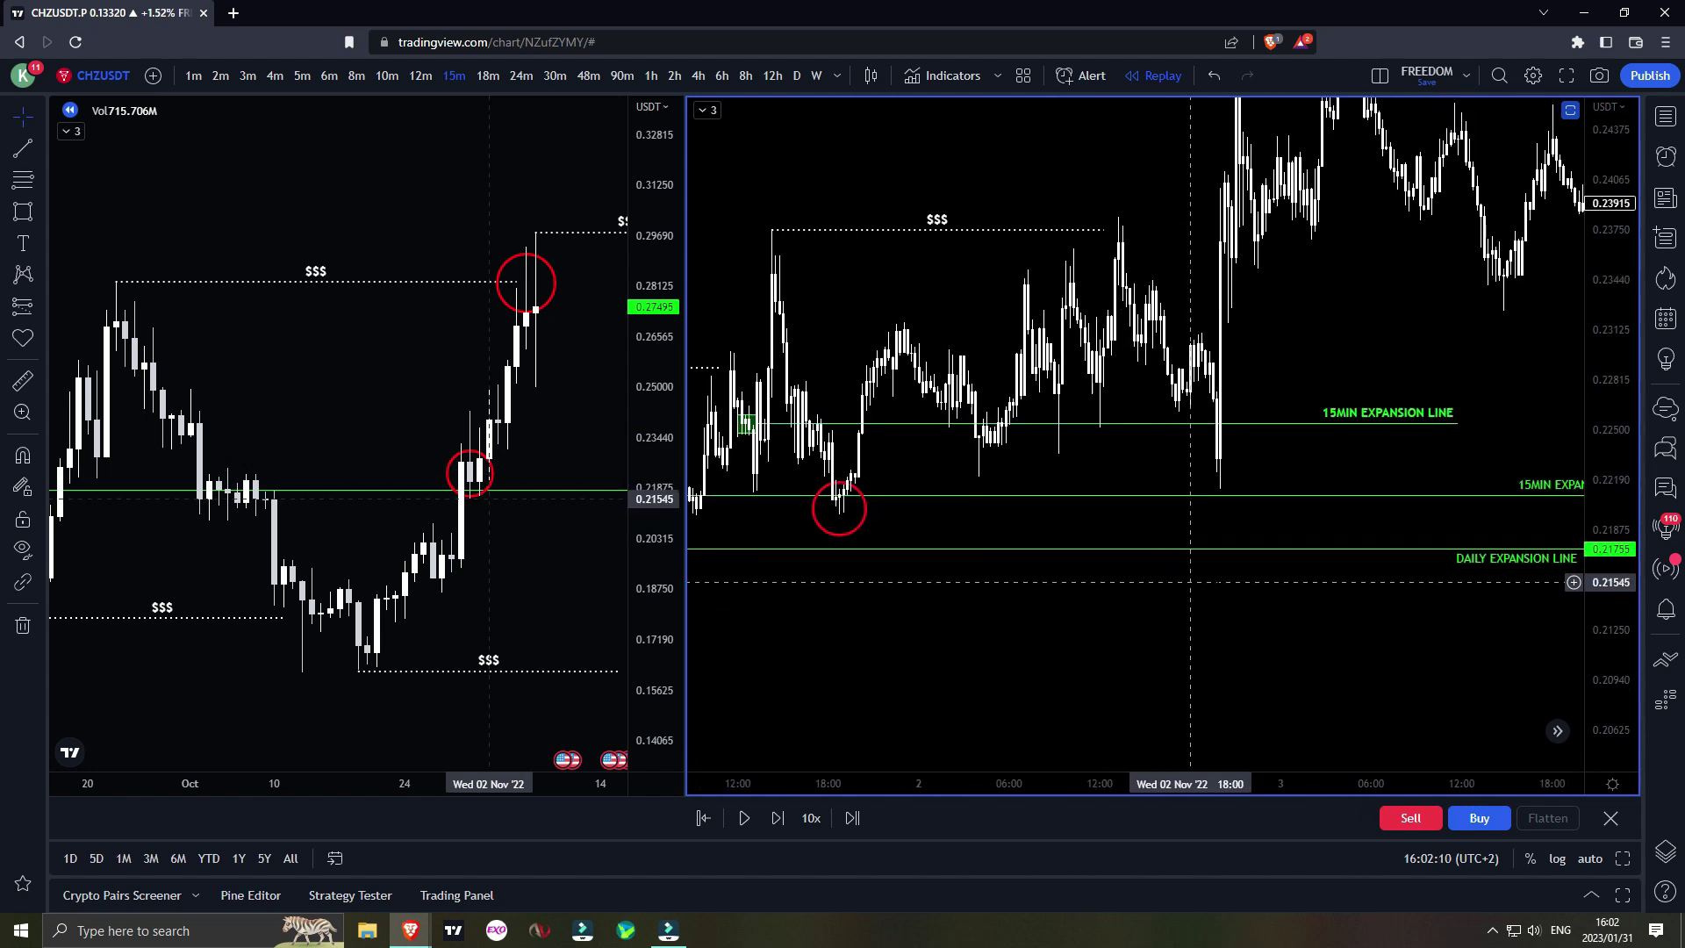
left_click(26, 211)
left_click_drag(916, 437, 1223, 489)
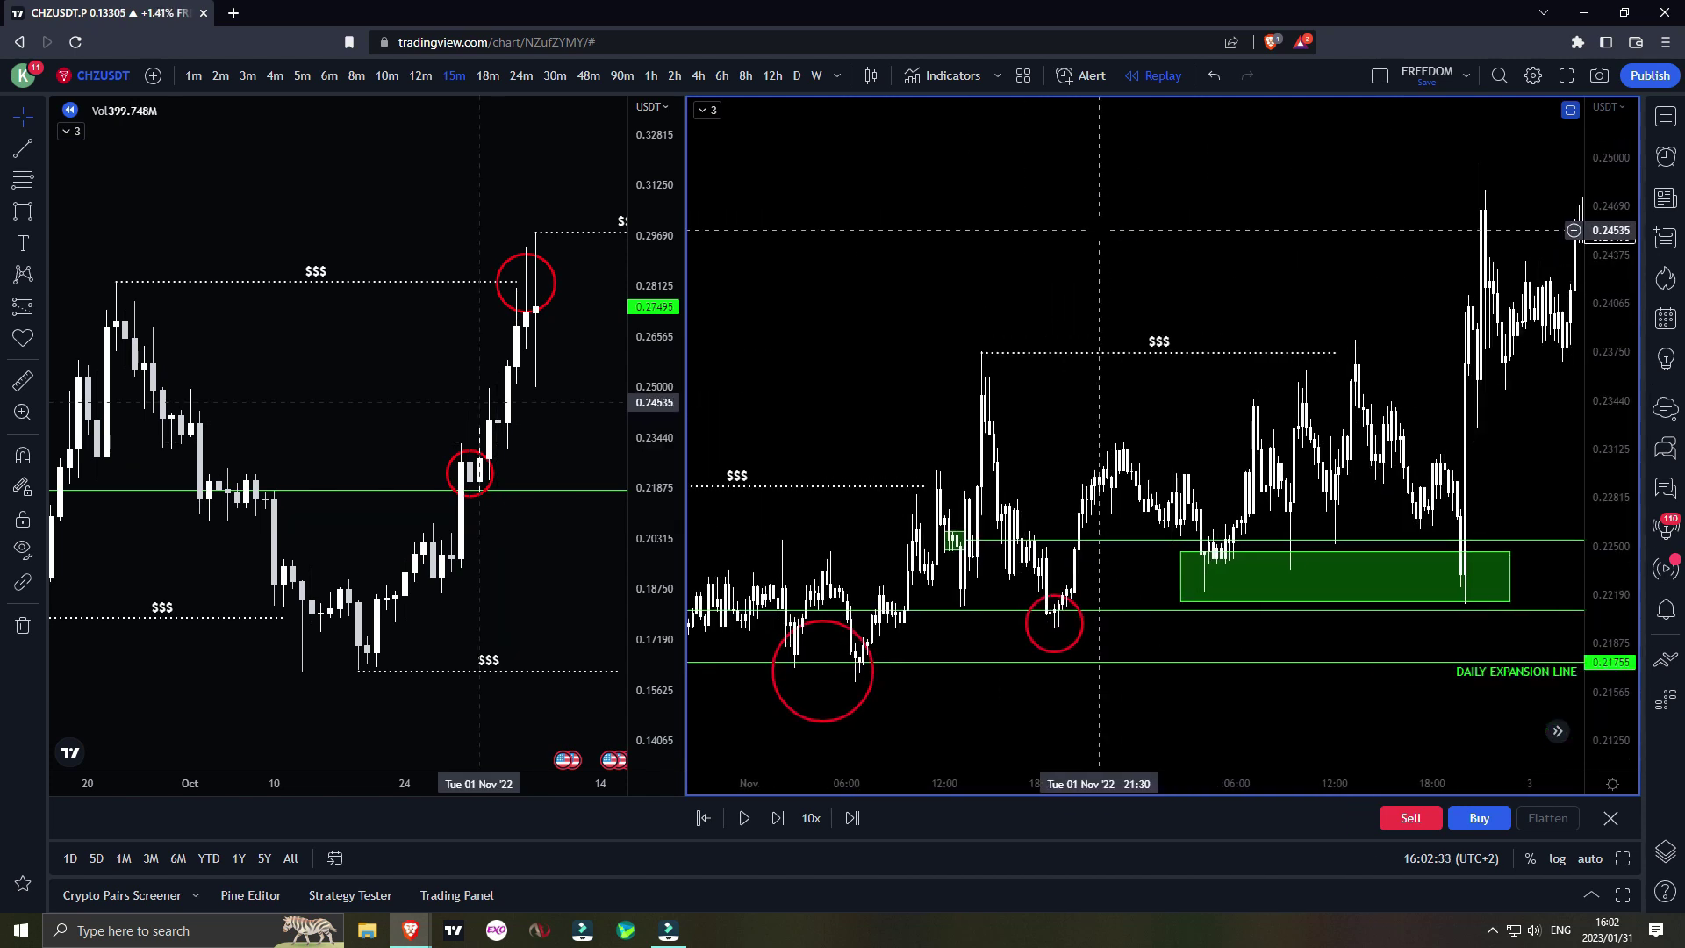
- Review the daily contraction box, expansion line, $$$ levels and circled candles from September to November
scroll(413, 354, "down", 4)
left_click_drag(654, 217, 662, 420)
left_click_drag(474, 247, 341, 207)
scroll(321, 202, "down", 1)
left_click_drag(319, 201, 307, 238)
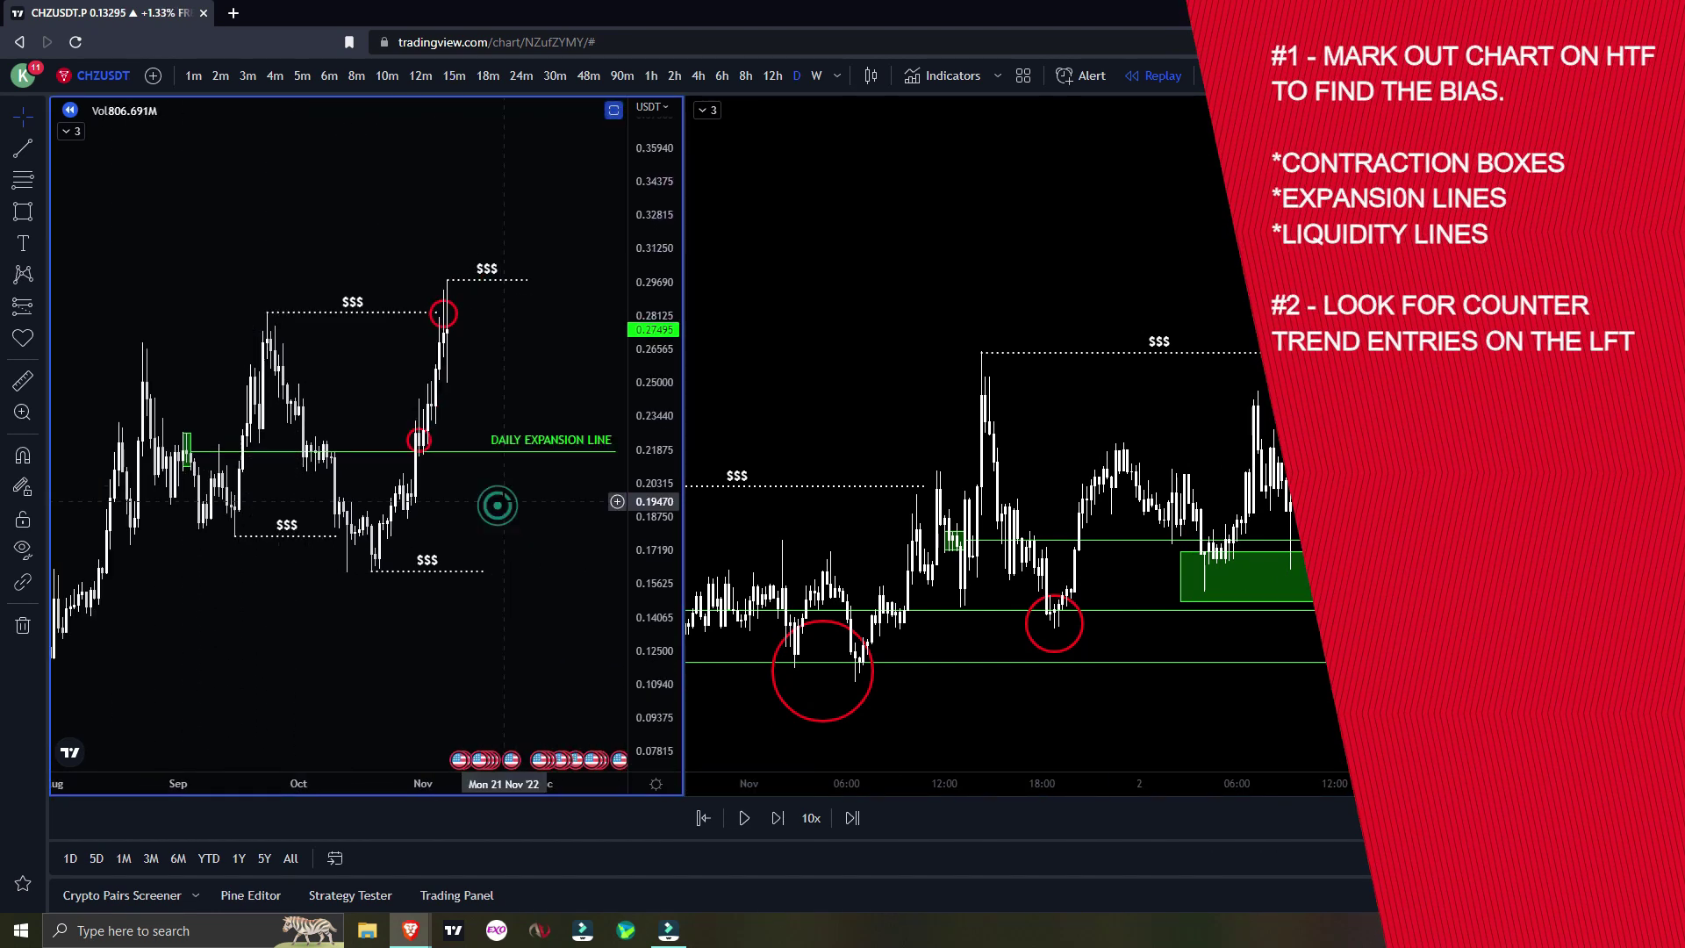
left_click_drag(521, 492, 511, 493)
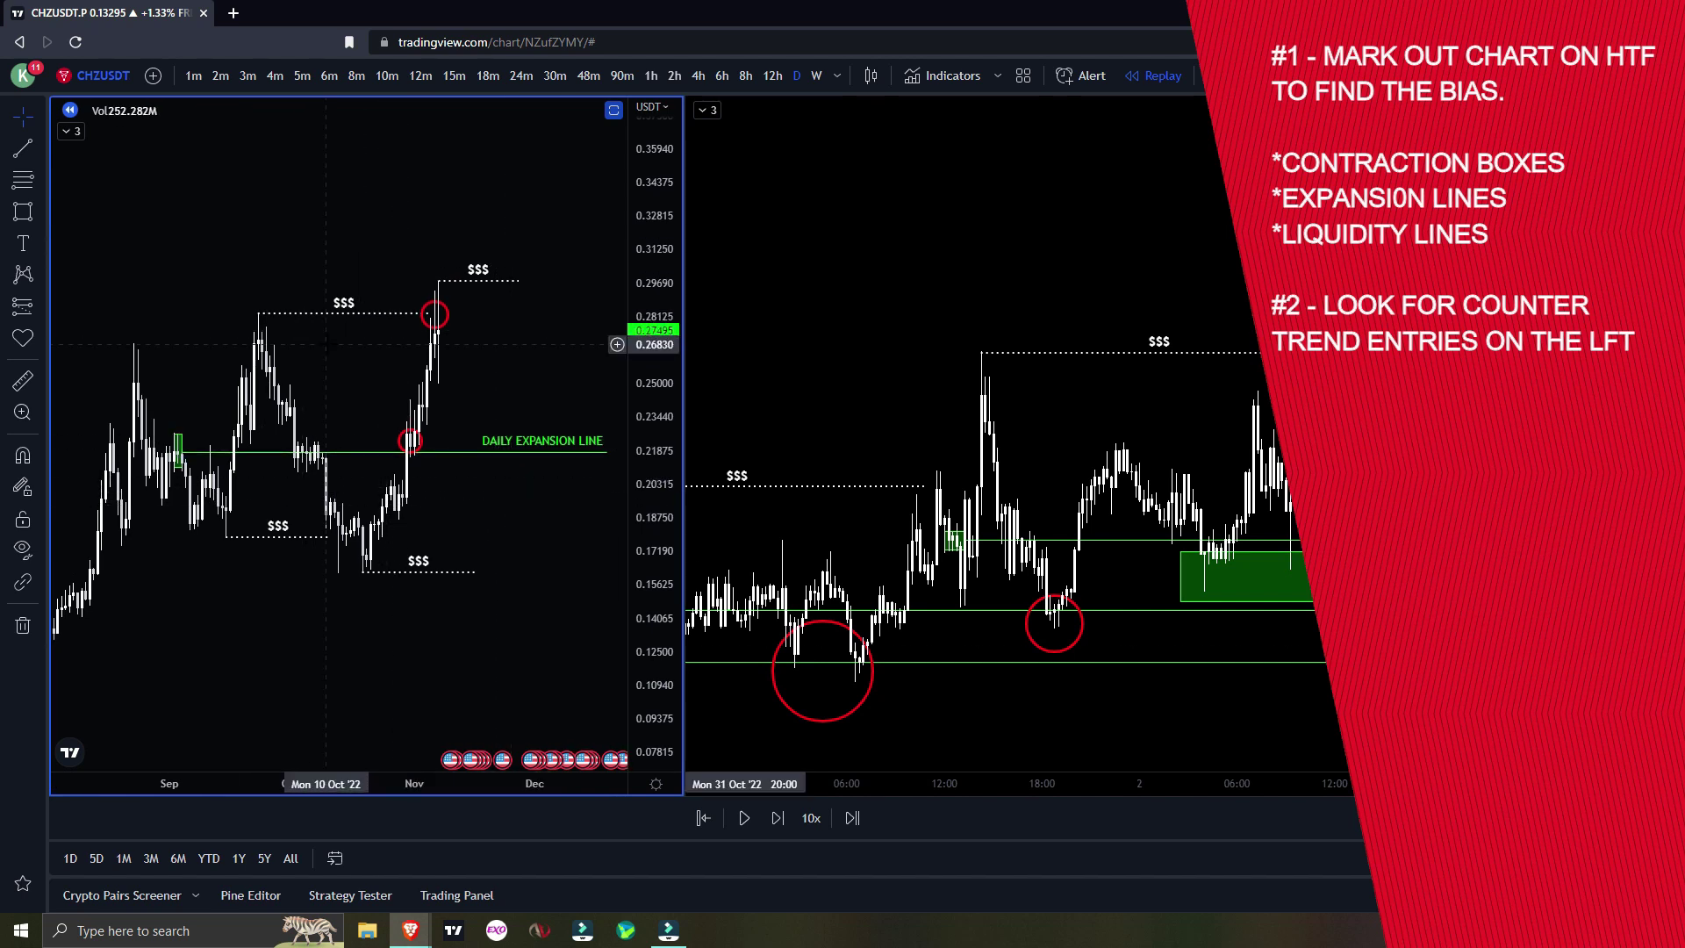
left_click_drag(327, 344, 318, 320)
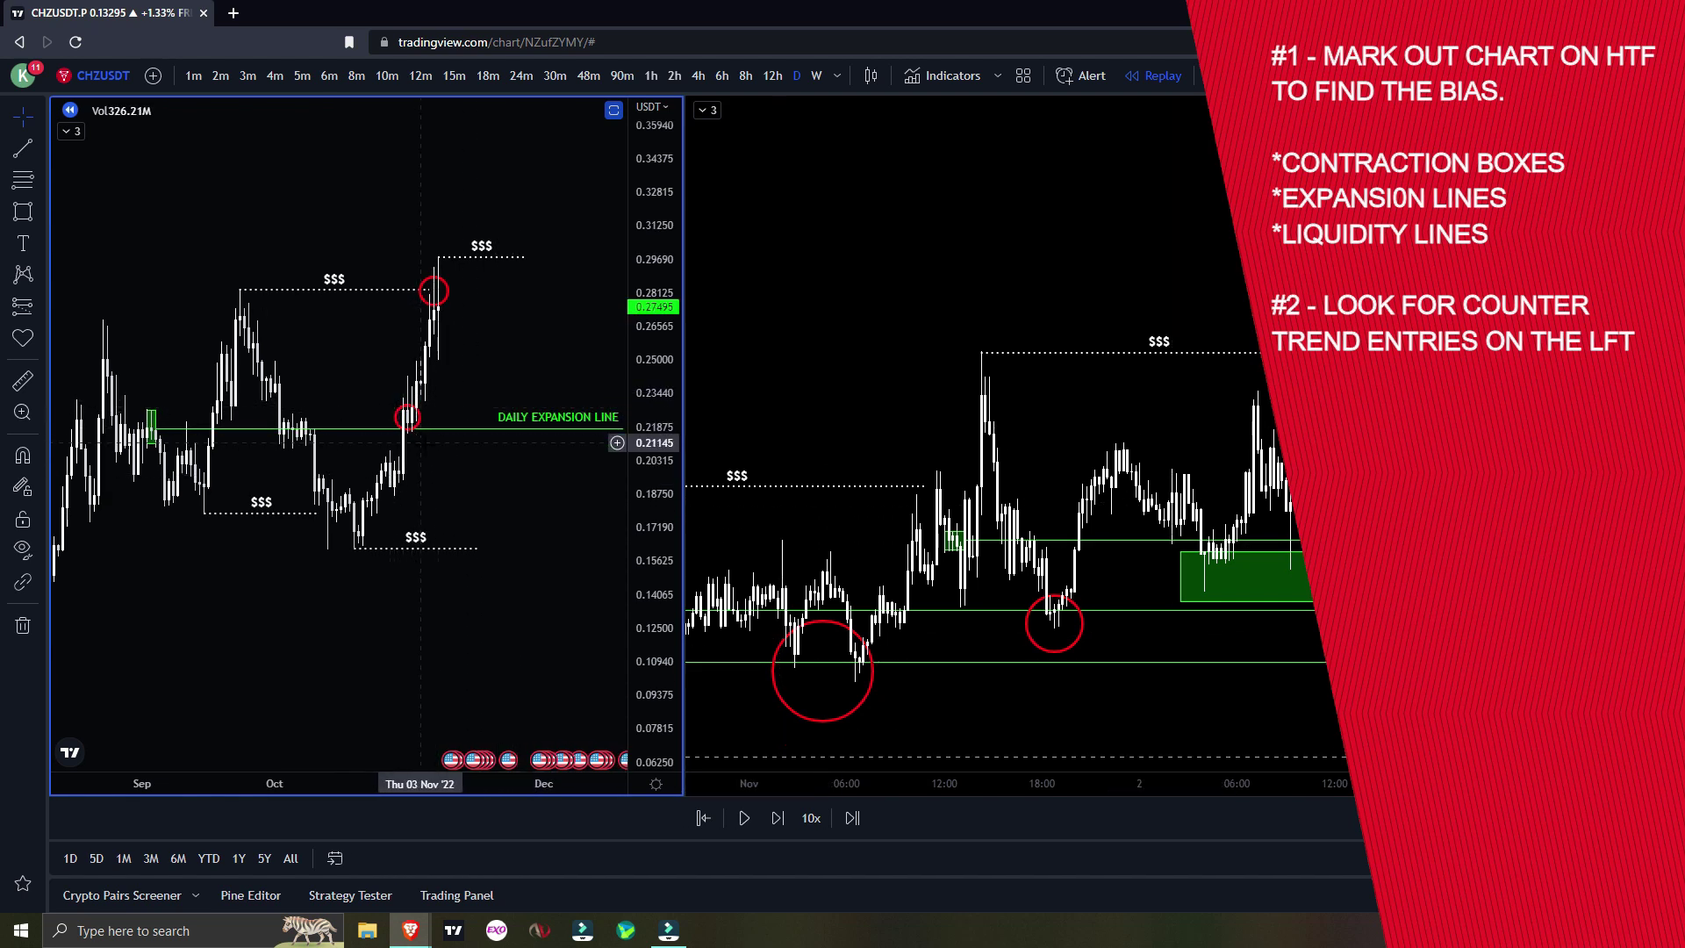
- Review the 15-minute box, $$$ level and circled retests of the daily expansion line on 31 October and 1 November
left_click_drag(1120, 284, 1131, 229)
scroll(1078, 235, "down", 4)
scroll(1132, 228, "up", 2)
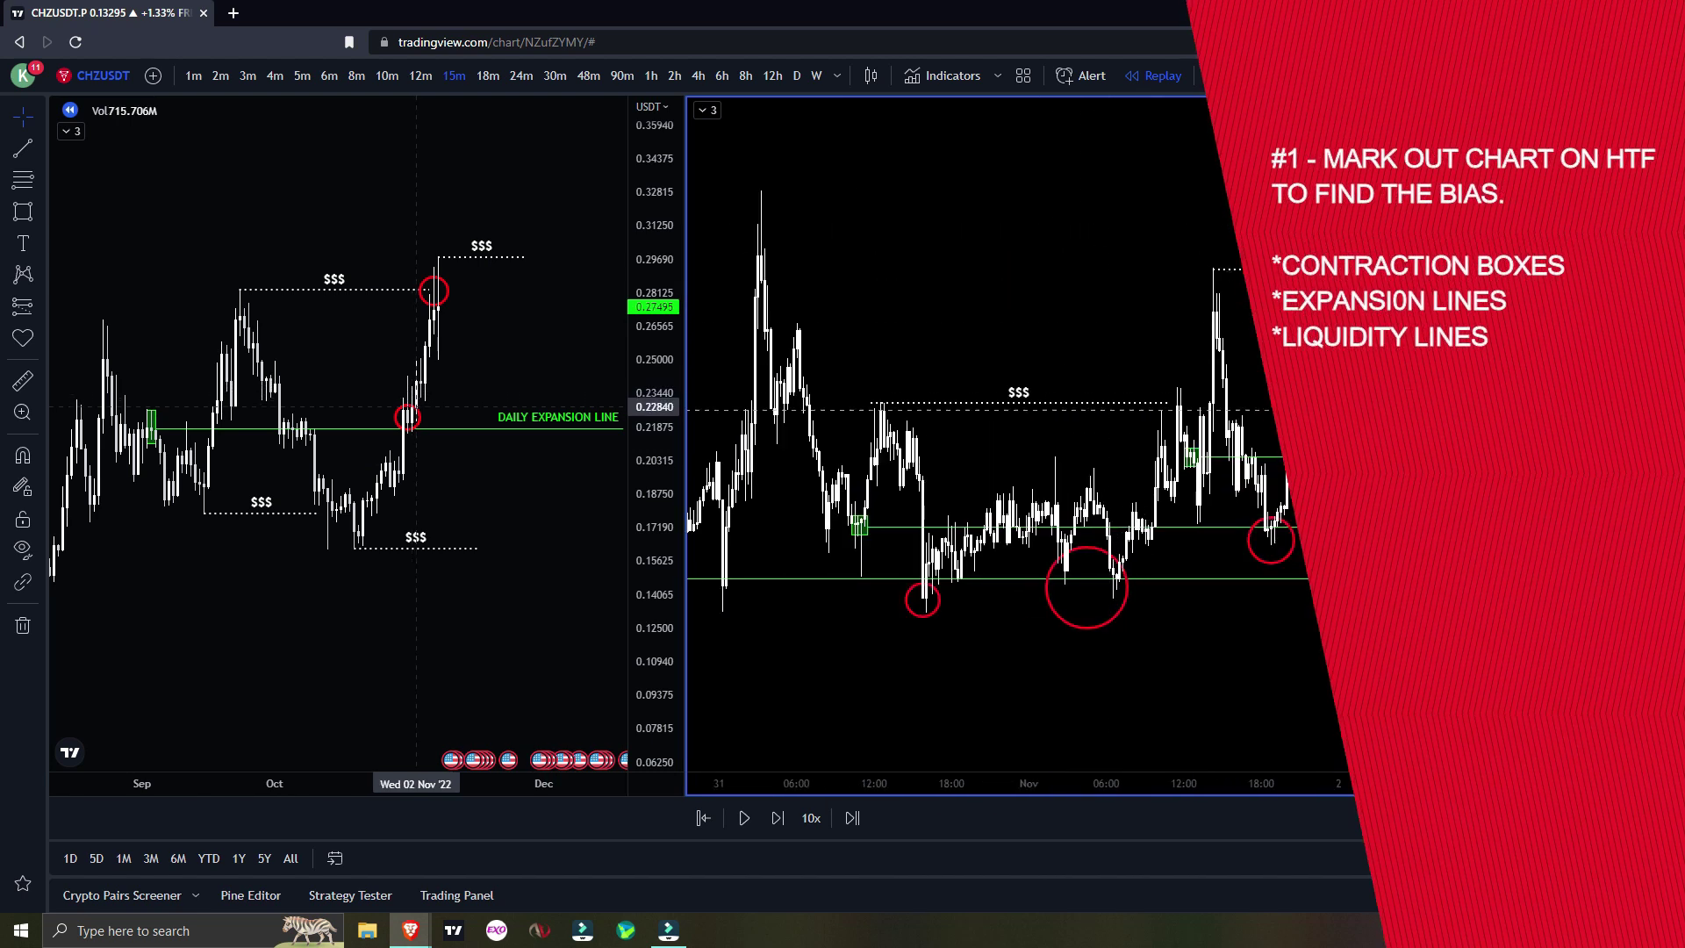
left_click_drag(1611, 492, 1611, 395)
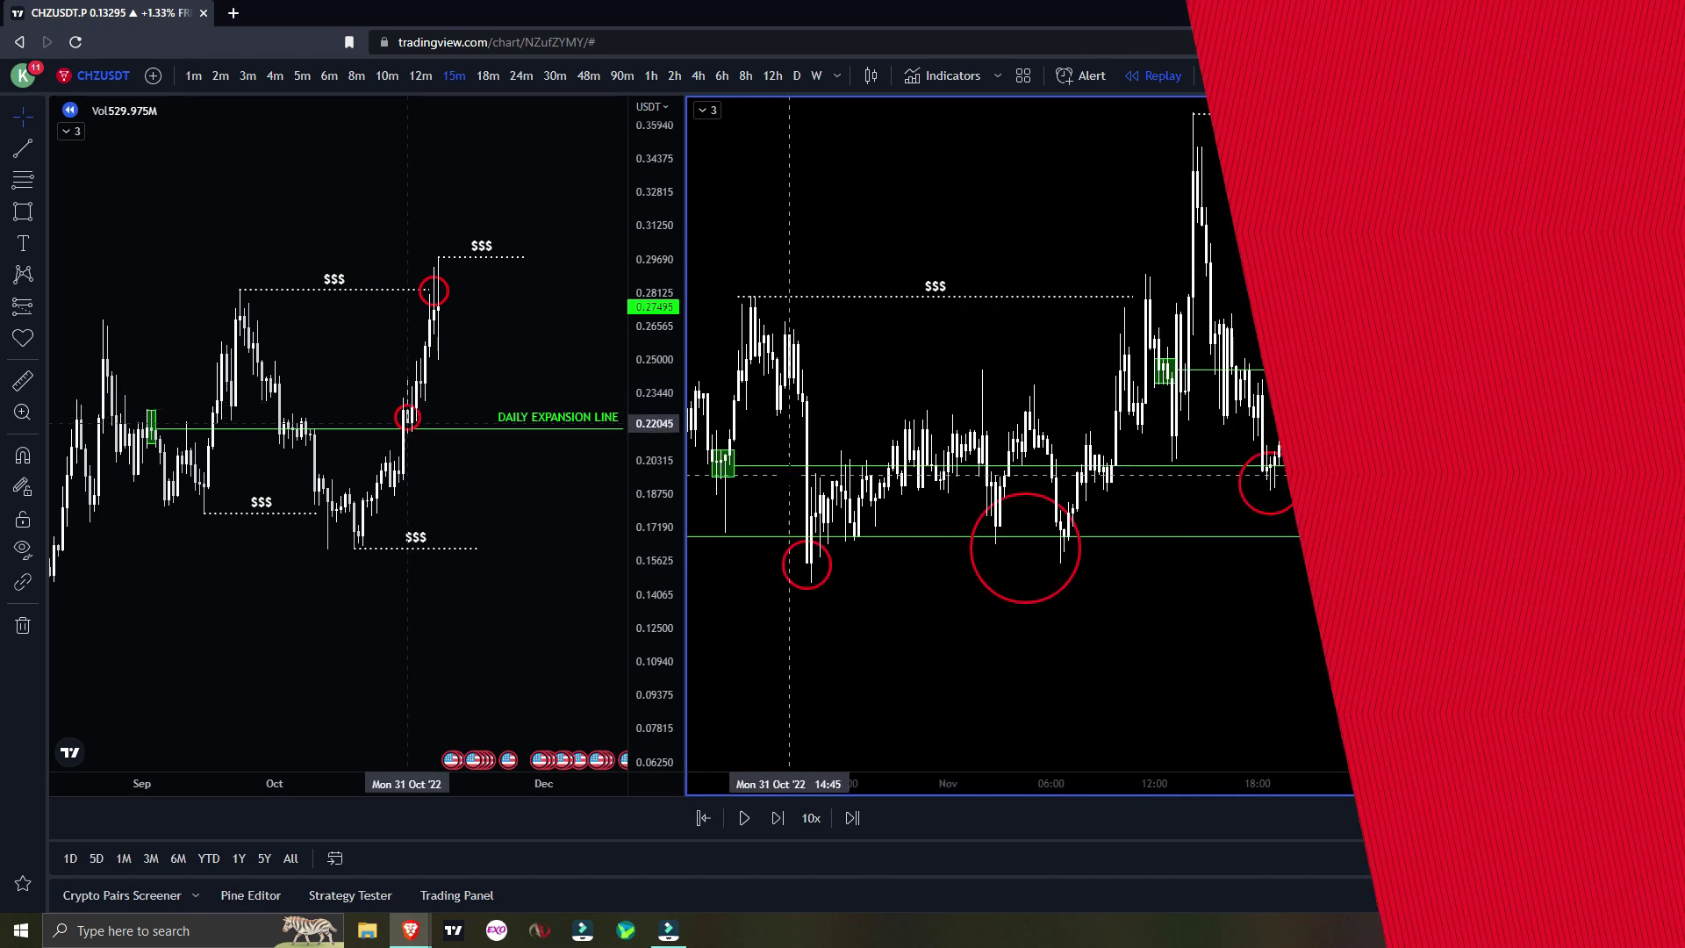
left_click_drag(773, 497, 924, 479)
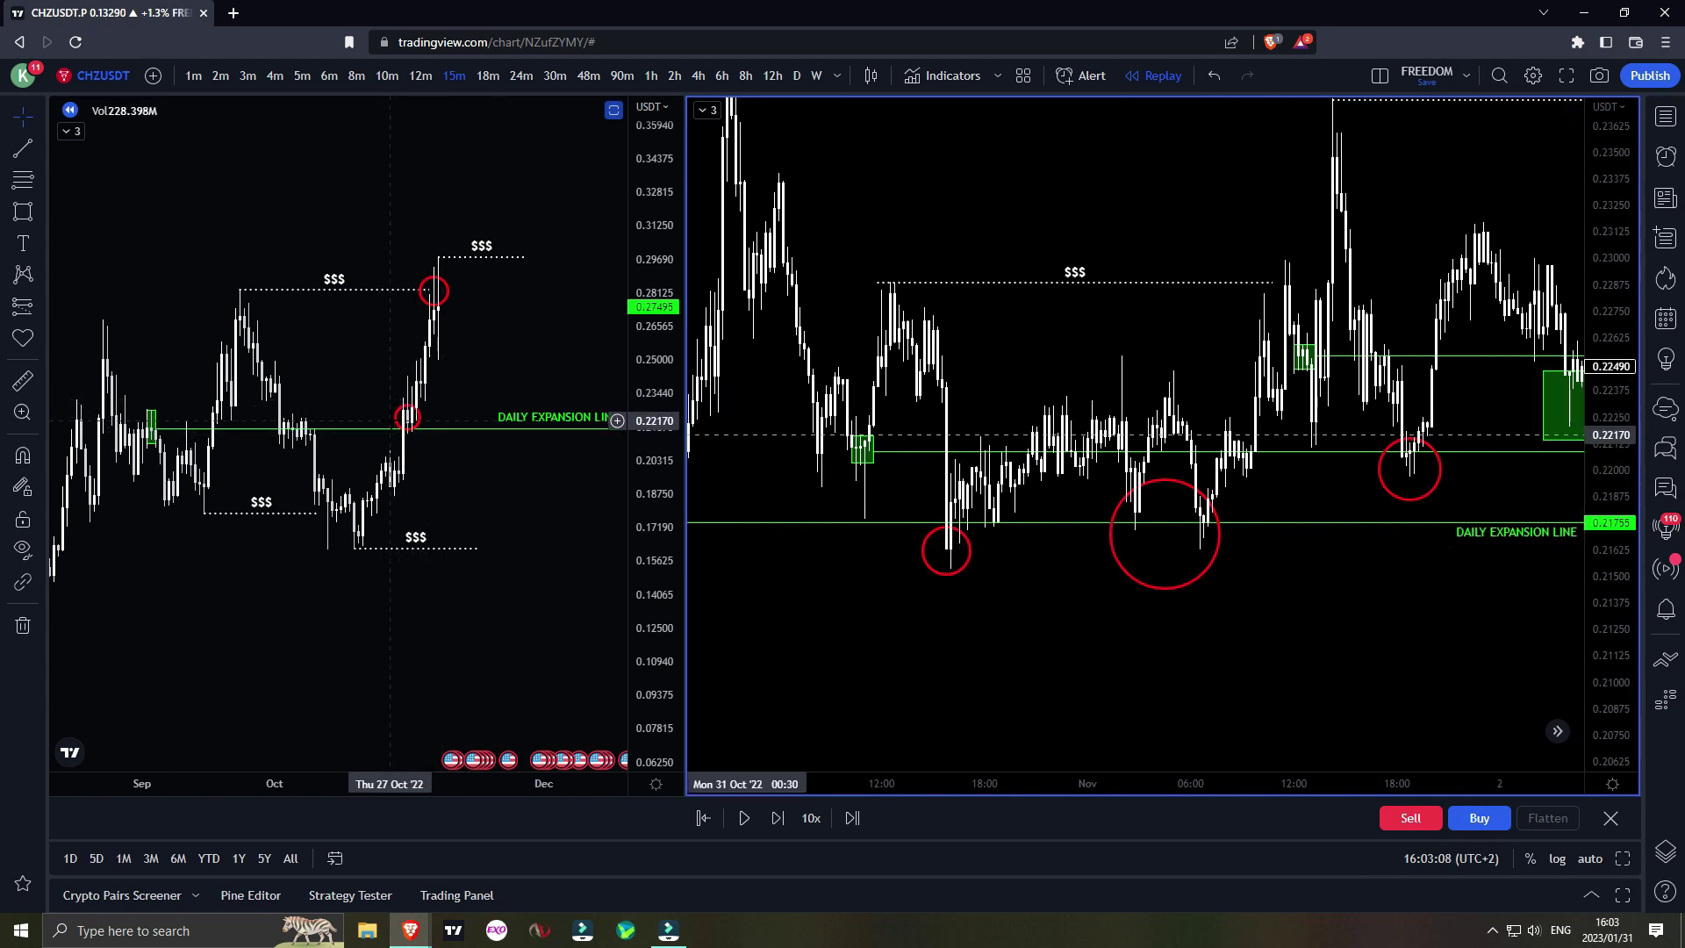
left_click_drag(1056, 356, 1120, 327)
left_click_drag(1132, 554, 1200, 556)
scroll(1202, 559, "up", 1)
left_click_drag(1296, 584, 1160, 587)
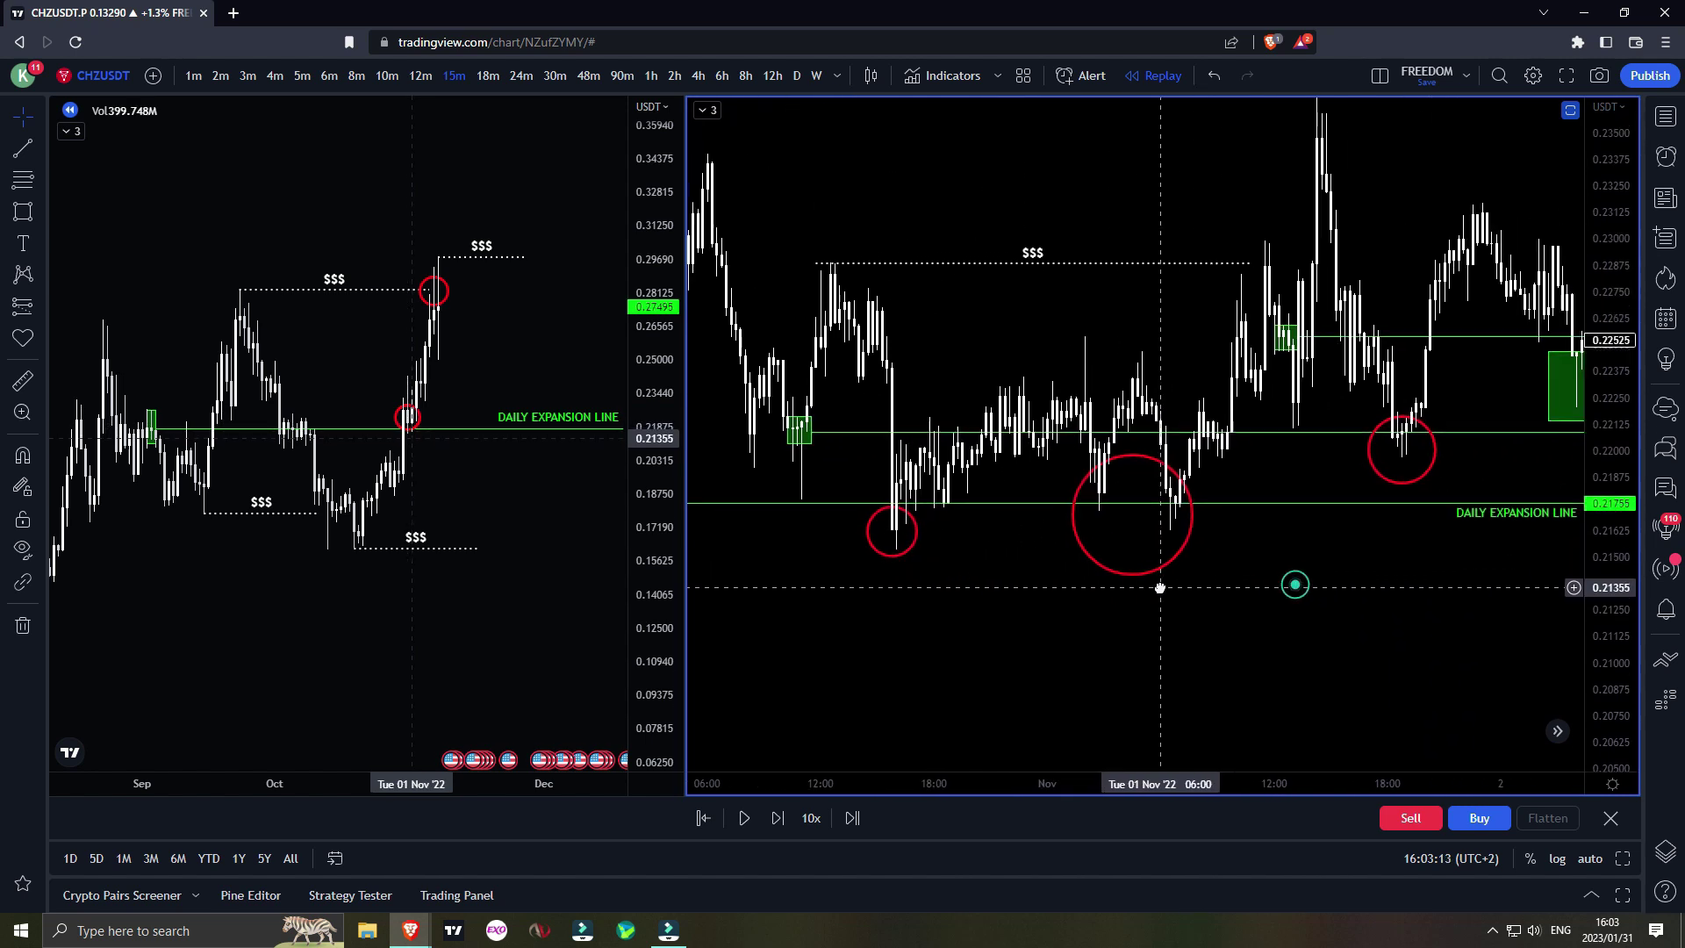
- Review the 15-minute expansion lines together with the evening 1 November circle and the shaded 2 November zone
scroll(1300, 580, "down", 4)
left_click_drag(1486, 553, 1283, 609)
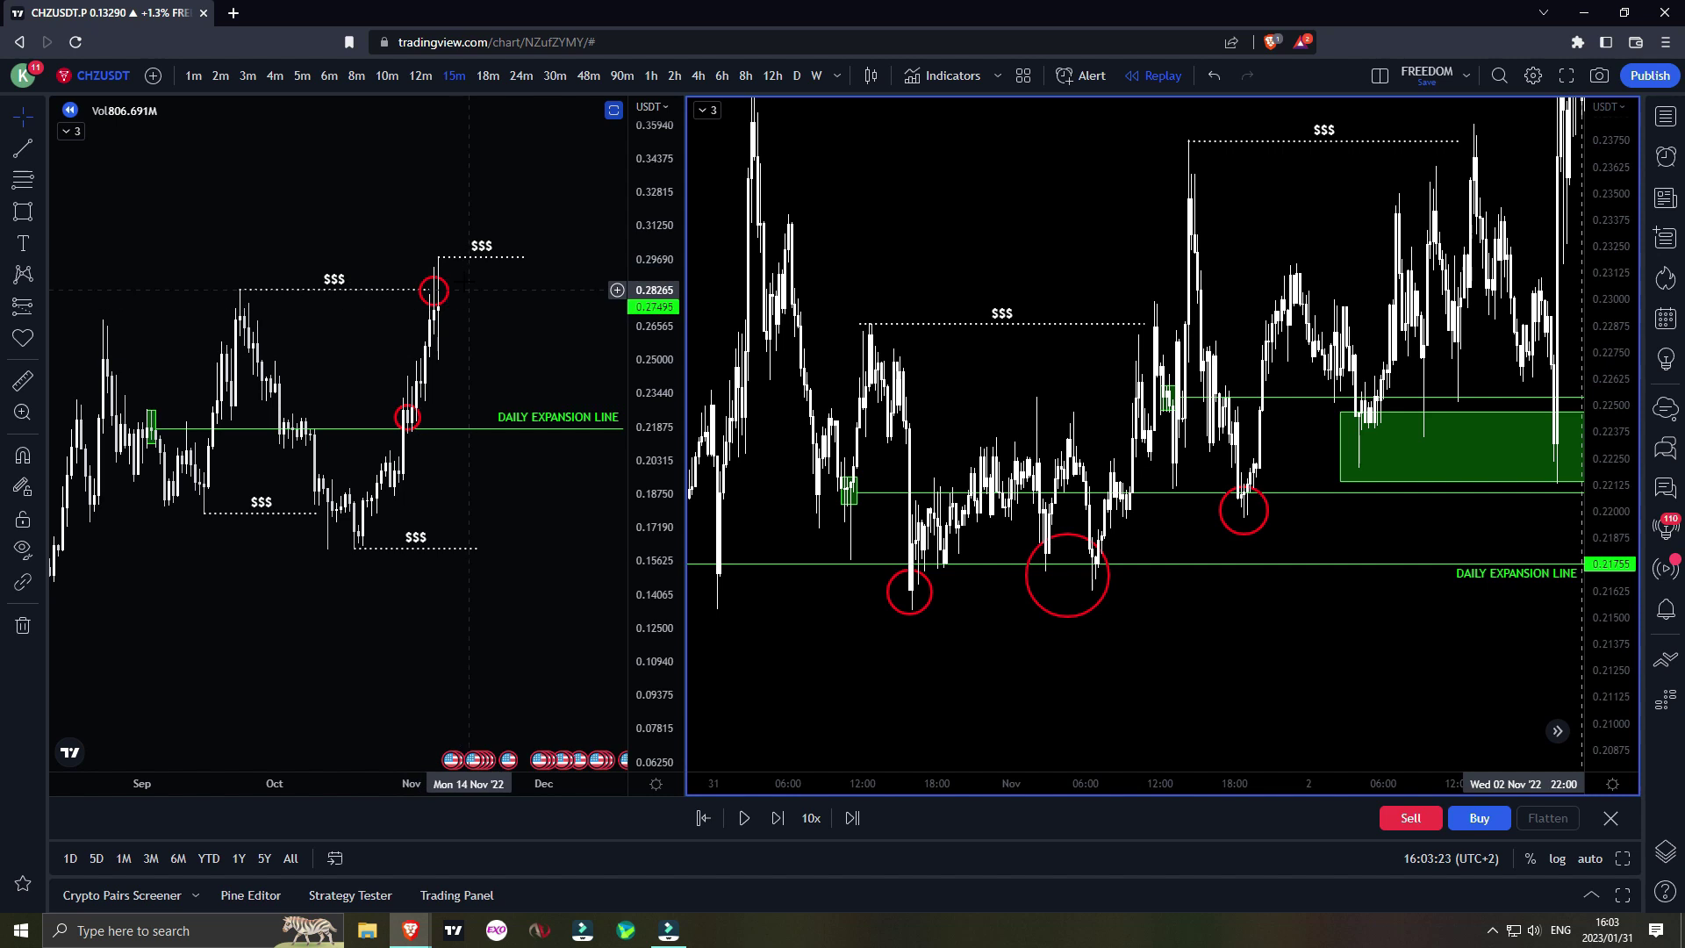
left_click_drag(1319, 606, 1294, 605)
scroll(1294, 605, "up", 1)
left_click_drag(1145, 623, 1247, 615)
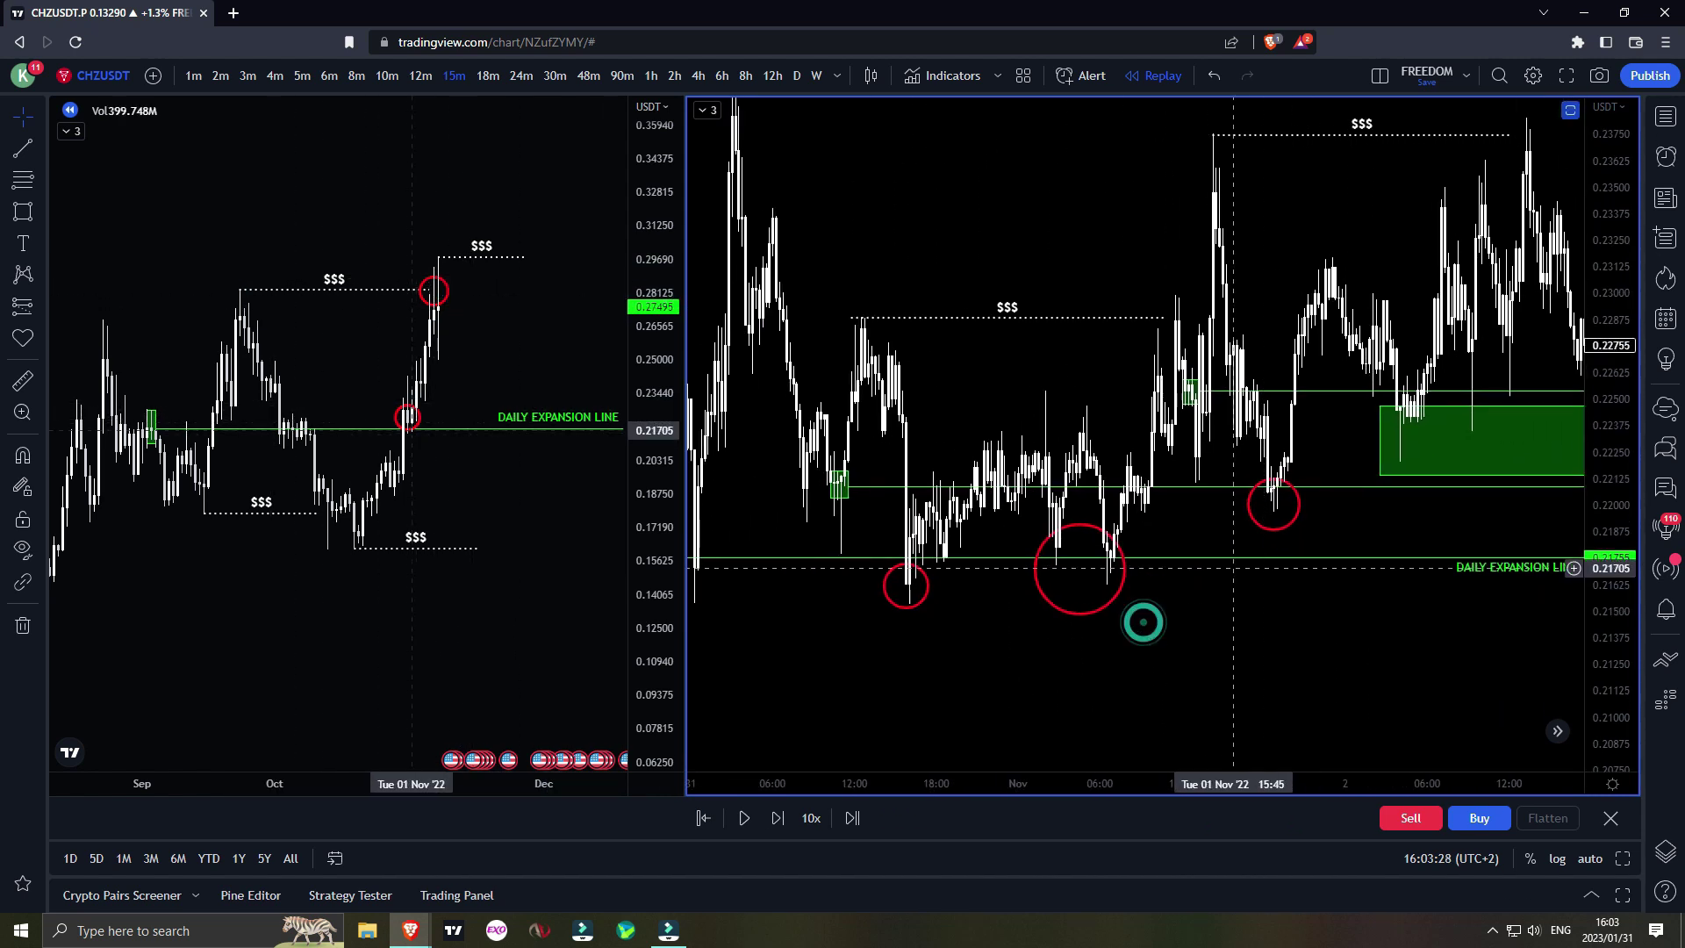